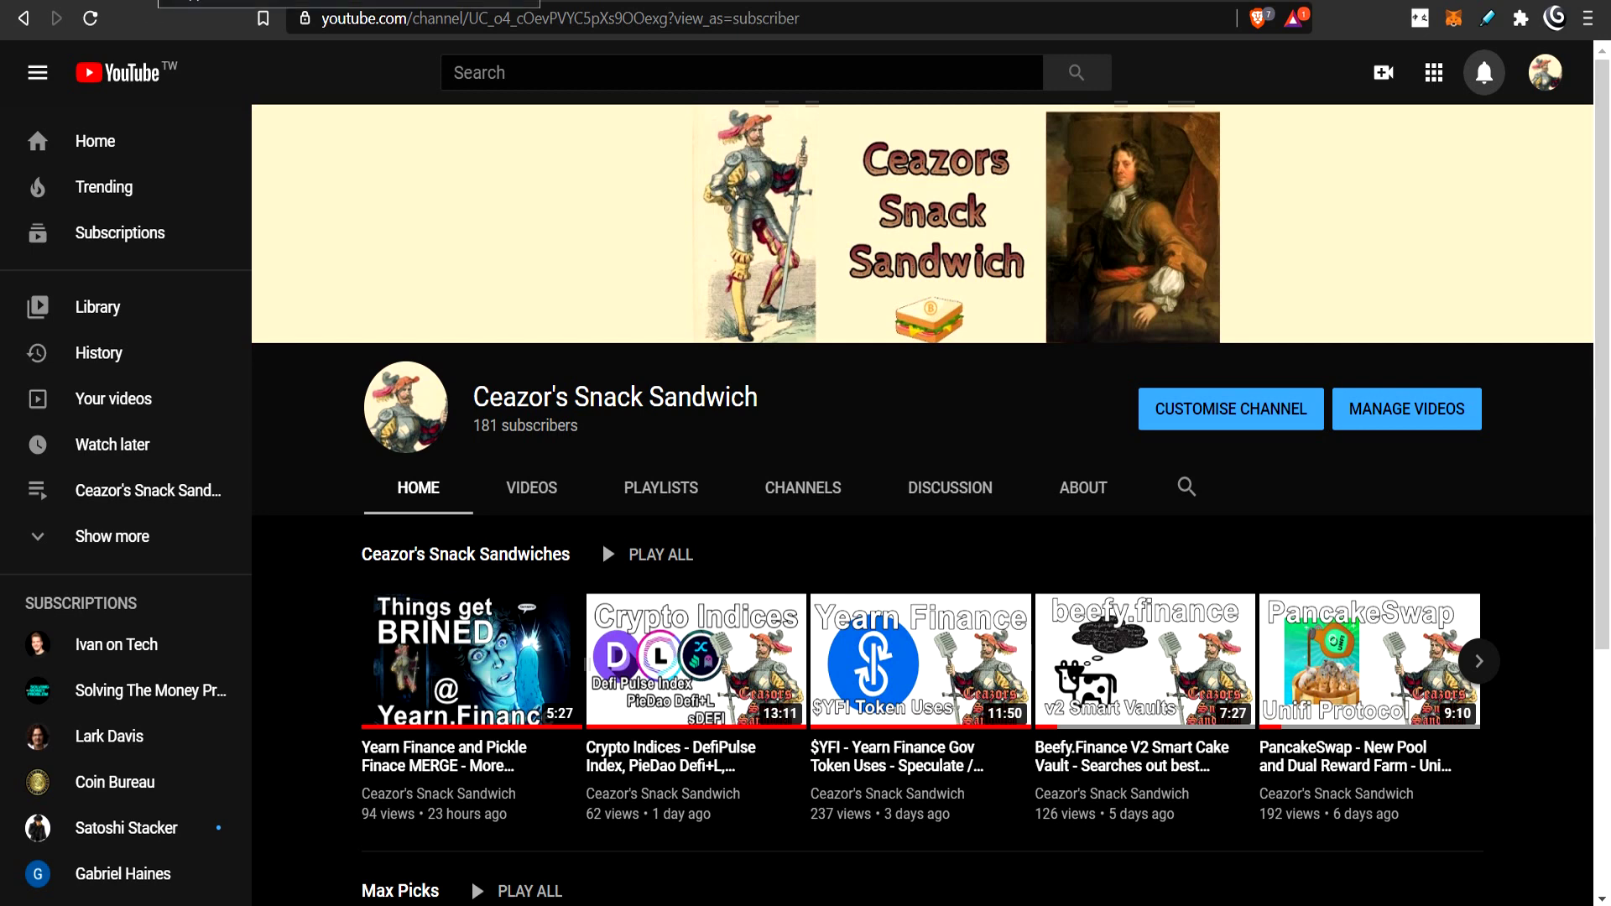
Go to the wbtc.network Partners tab and scroll through the merchant, exchange, custodian and DAO partner table
{"action": "key", "text": "ctrl+Tab"}
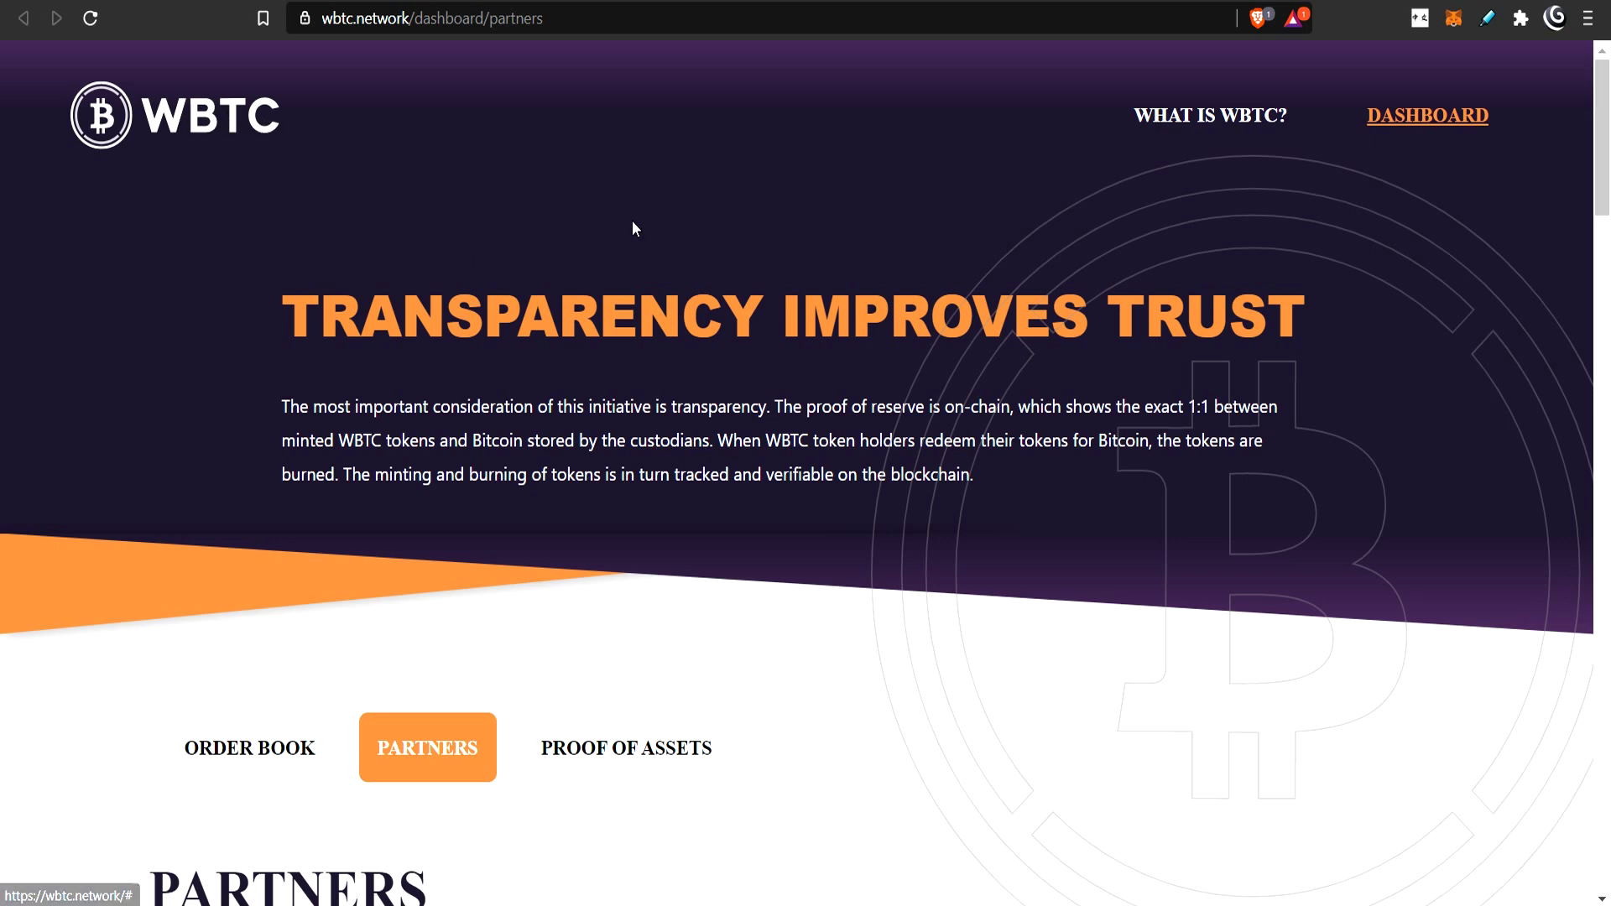
{"action": "scroll", "coordinate": [651, 258], "scroll_direction": "down", "scroll_amount": 8}
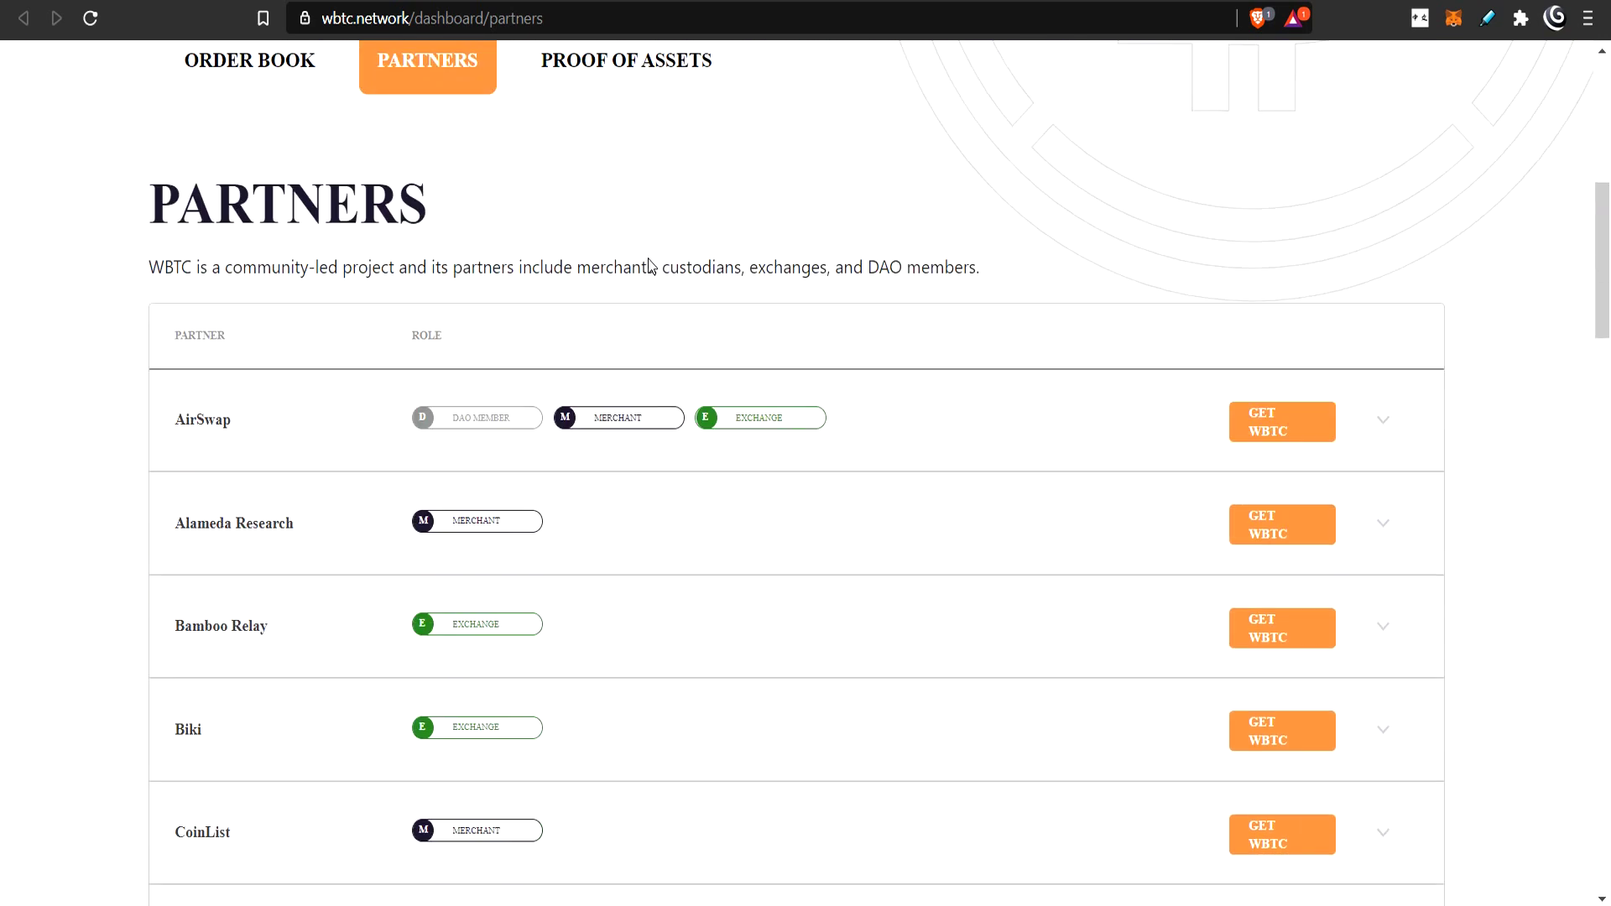
{"action": "scroll", "coordinate": [653, 255], "scroll_direction": "down", "scroll_amount": 3}
{"action": "scroll", "coordinate": [656, 253], "scroll_direction": "up", "scroll_amount": 11}
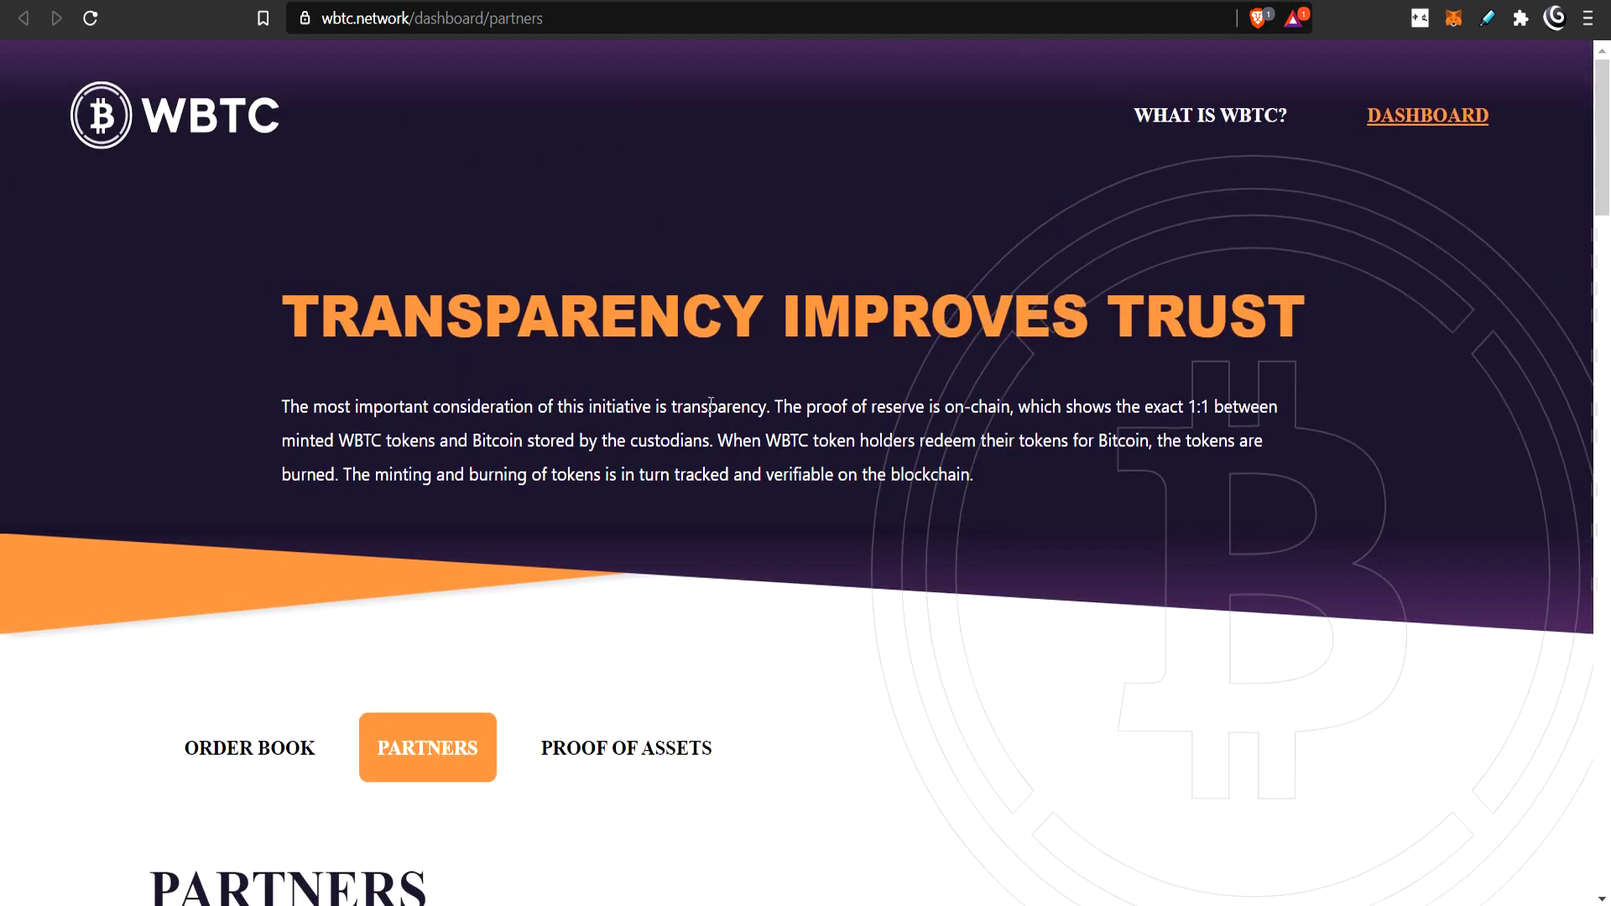
{"action": "scroll", "coordinate": [711, 407], "scroll_direction": "down", "scroll_amount": 8}
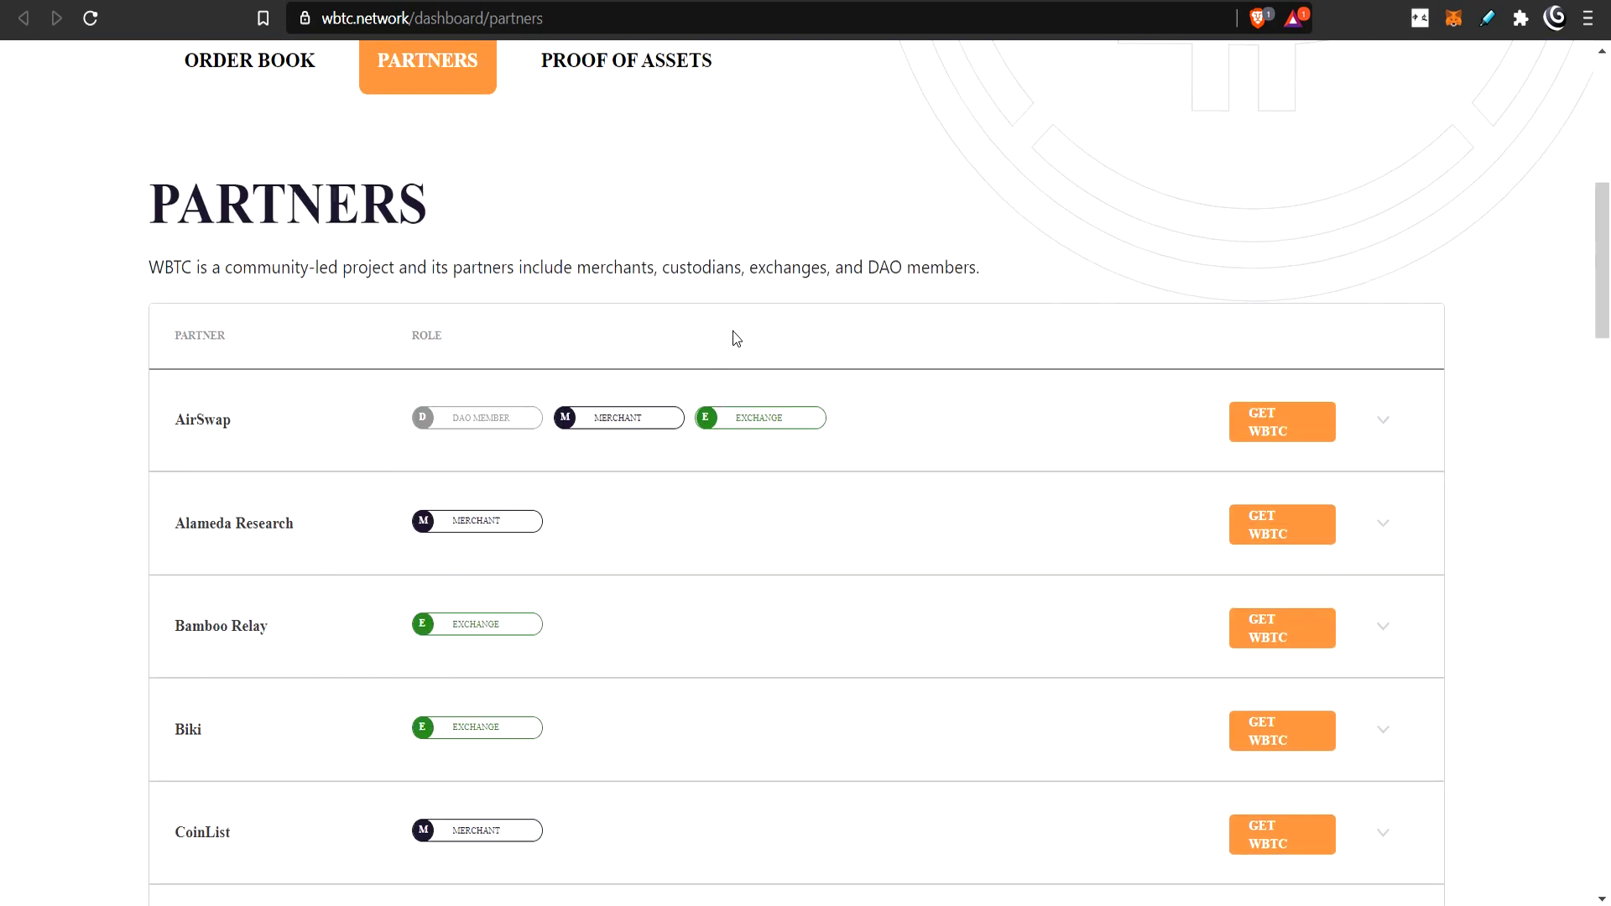
{"action": "scroll", "coordinate": [608, 455], "scroll_direction": "down", "scroll_amount": 4}
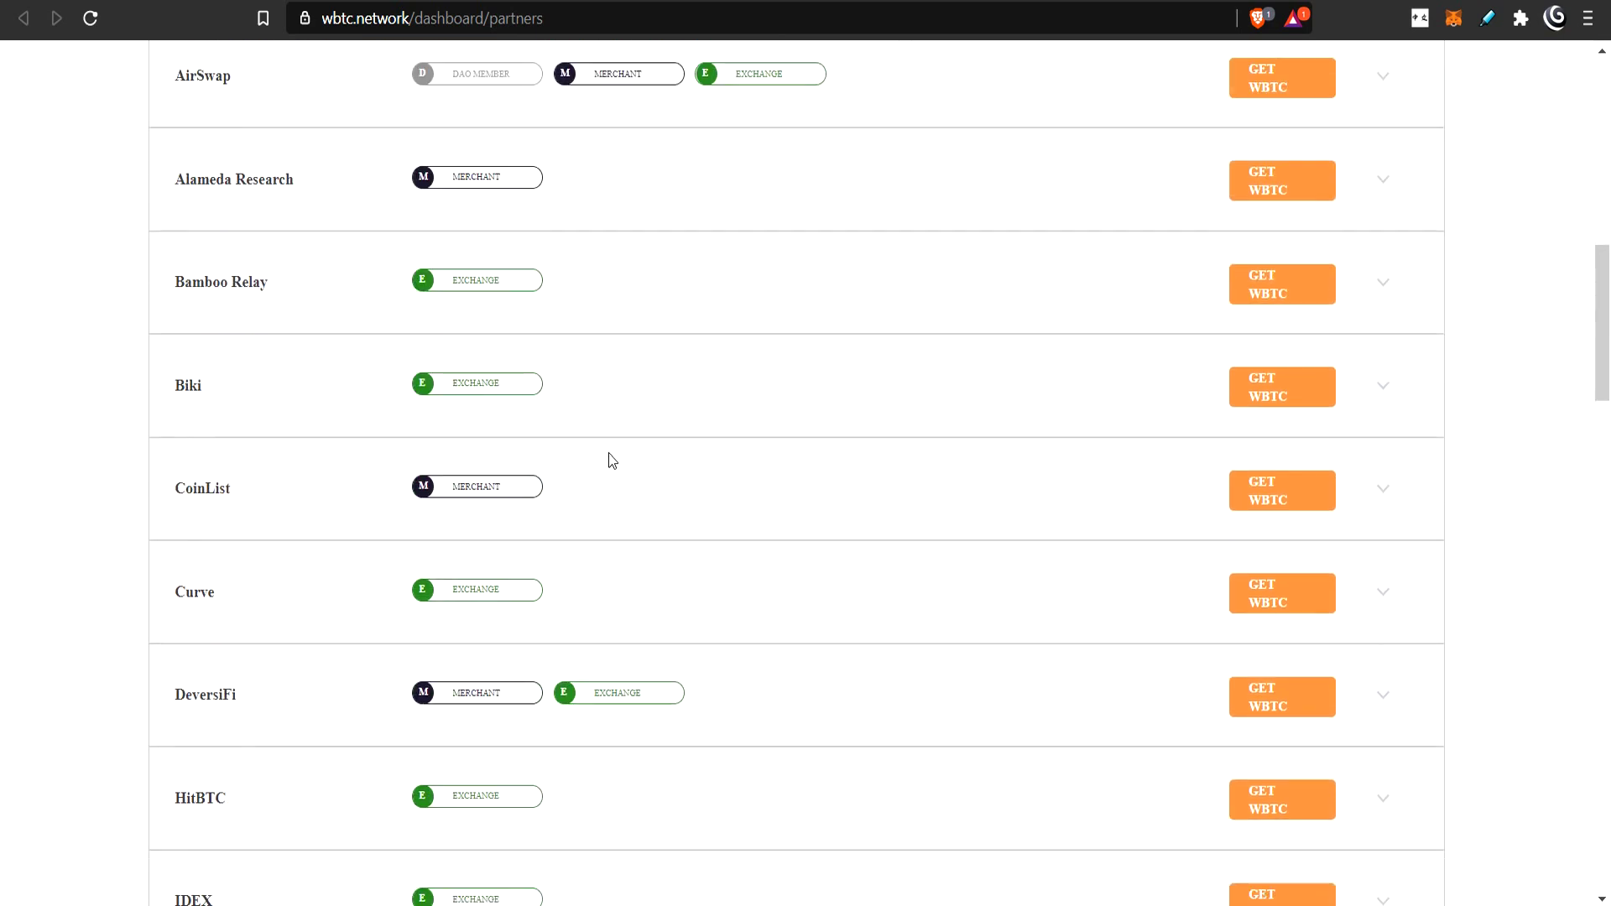
{"action": "scroll", "coordinate": [617, 443], "scroll_direction": "up", "scroll_amount": 12}
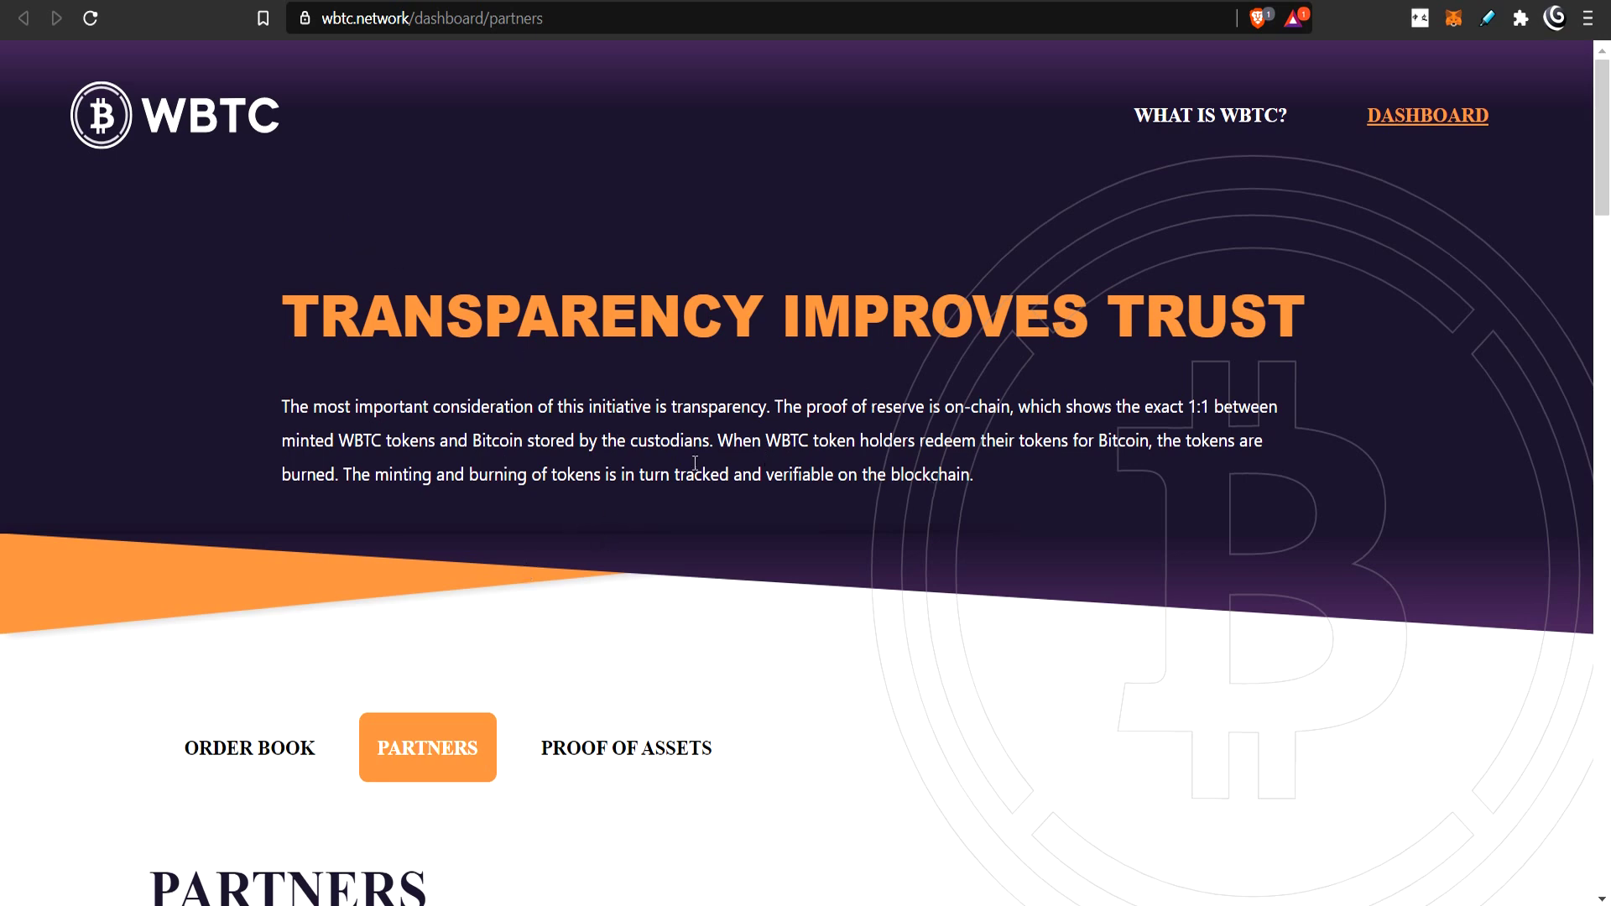
{"action": "scroll", "coordinate": [705, 480], "scroll_direction": "down", "scroll_amount": 3}
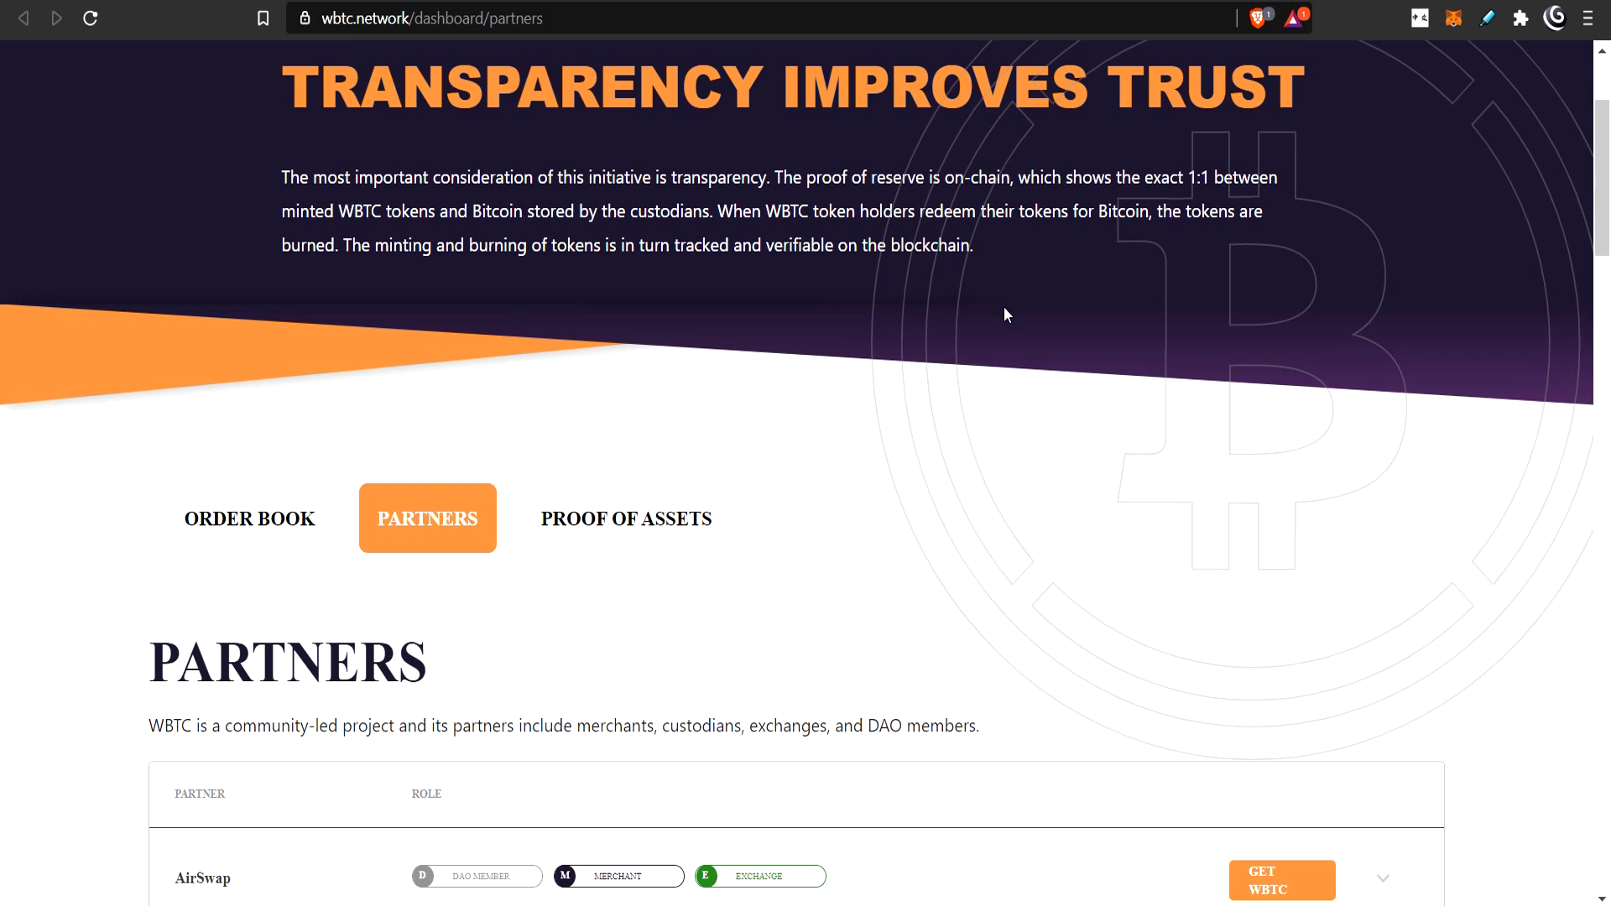
{"action": "scroll", "coordinate": [1004, 305], "scroll_direction": "down", "scroll_amount": 4}
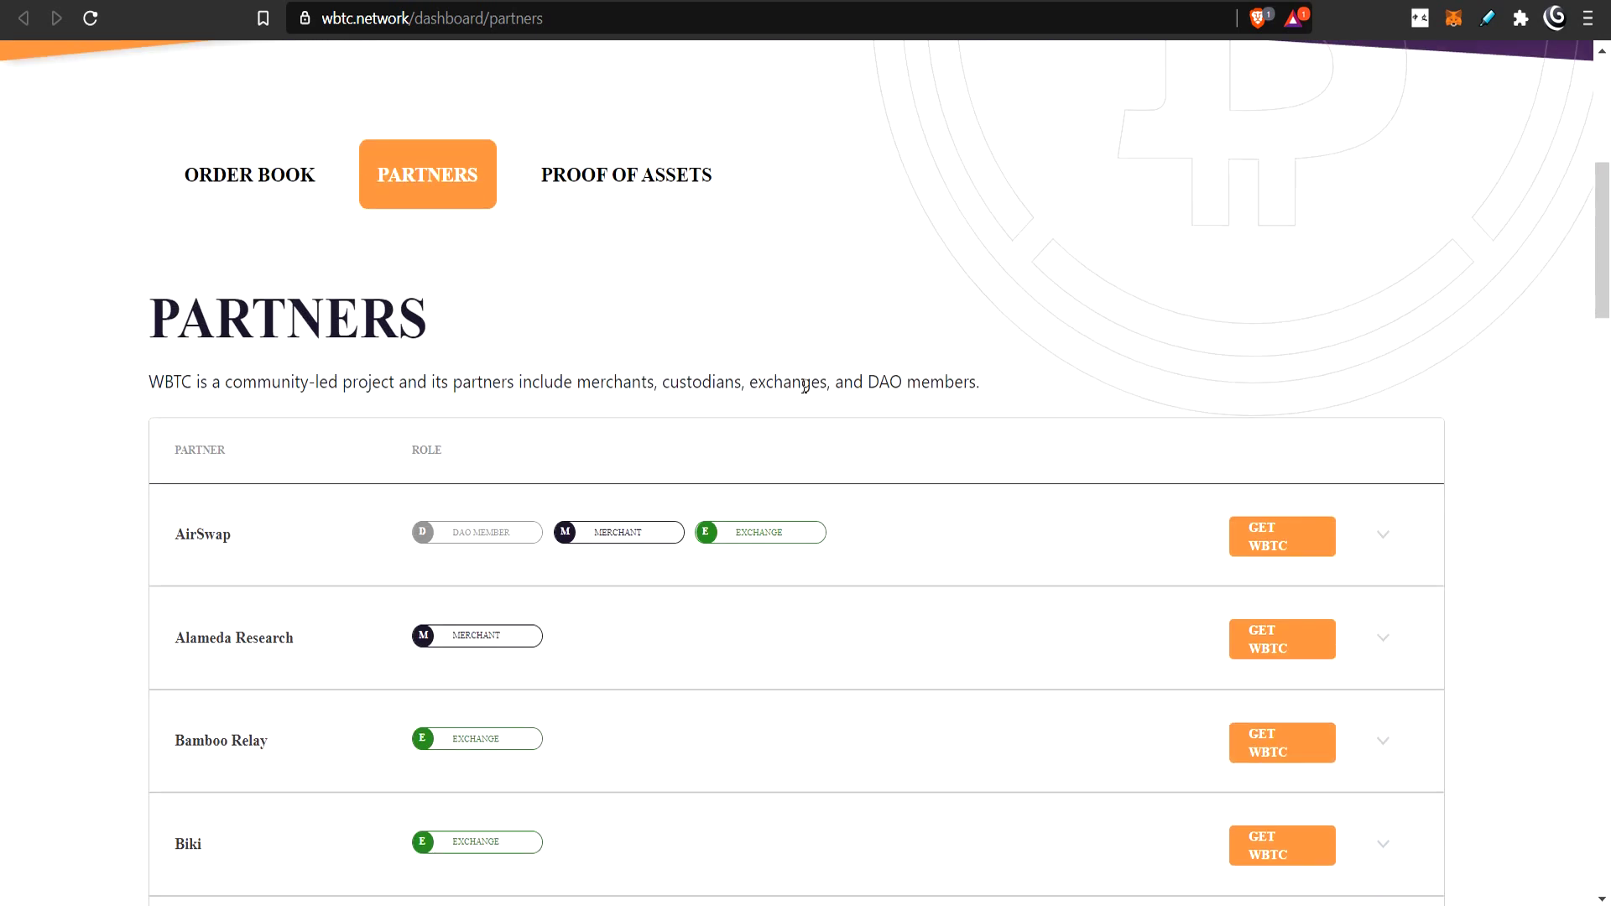
{"action": "scroll", "coordinate": [414, 449], "scroll_direction": "up", "scroll_amount": 4}
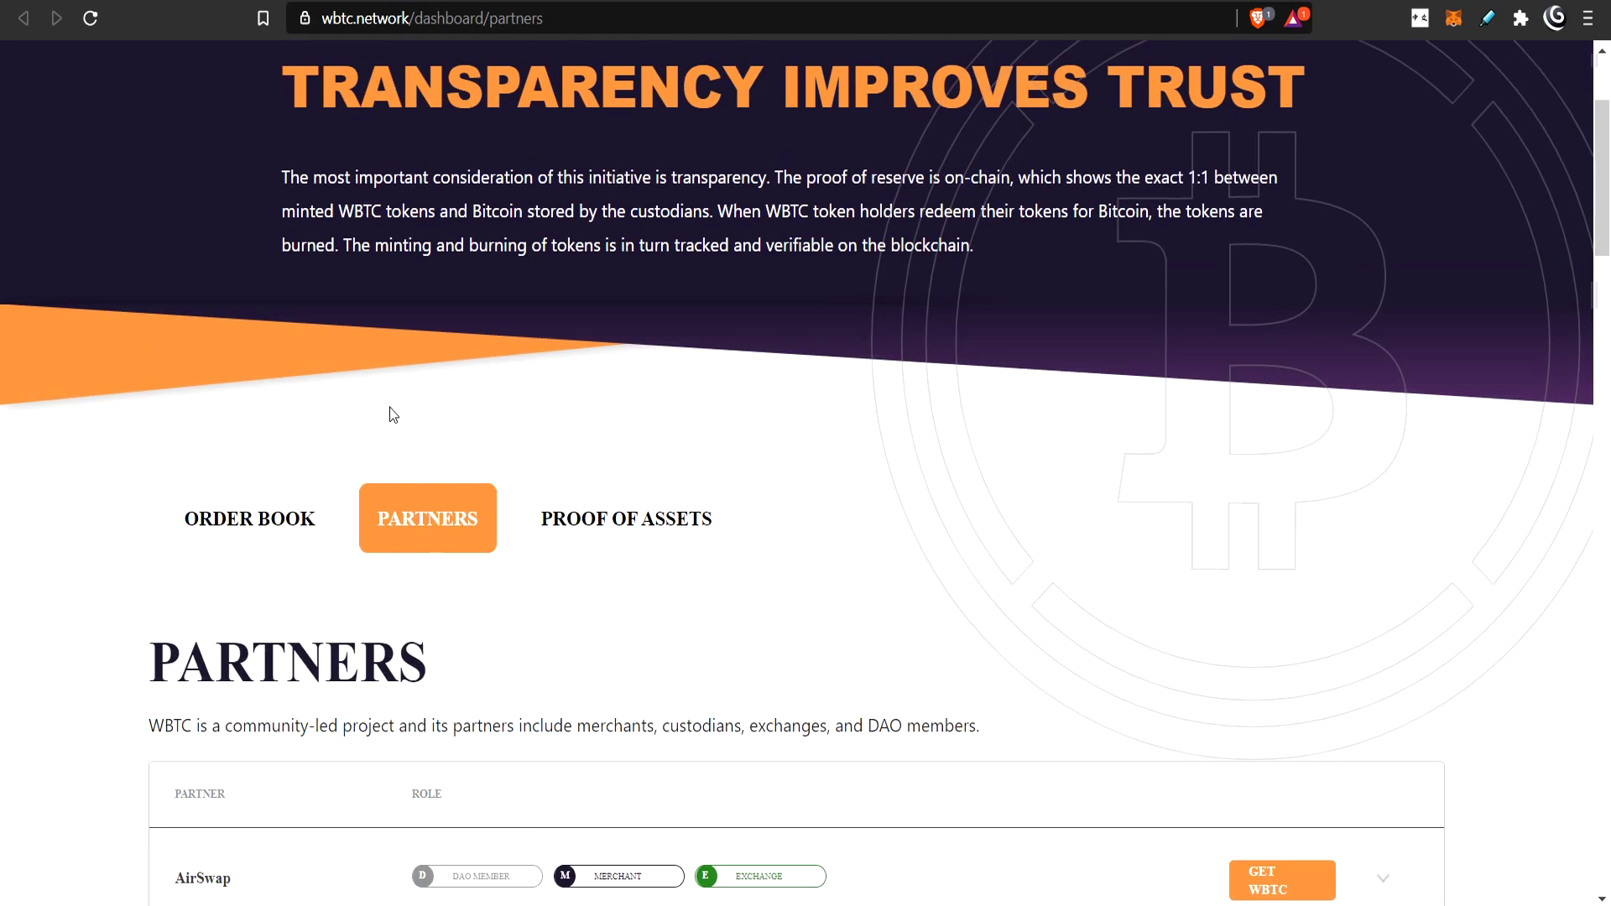
{"action": "scroll", "coordinate": [414, 449], "scroll_direction": "down", "scroll_amount": 5}
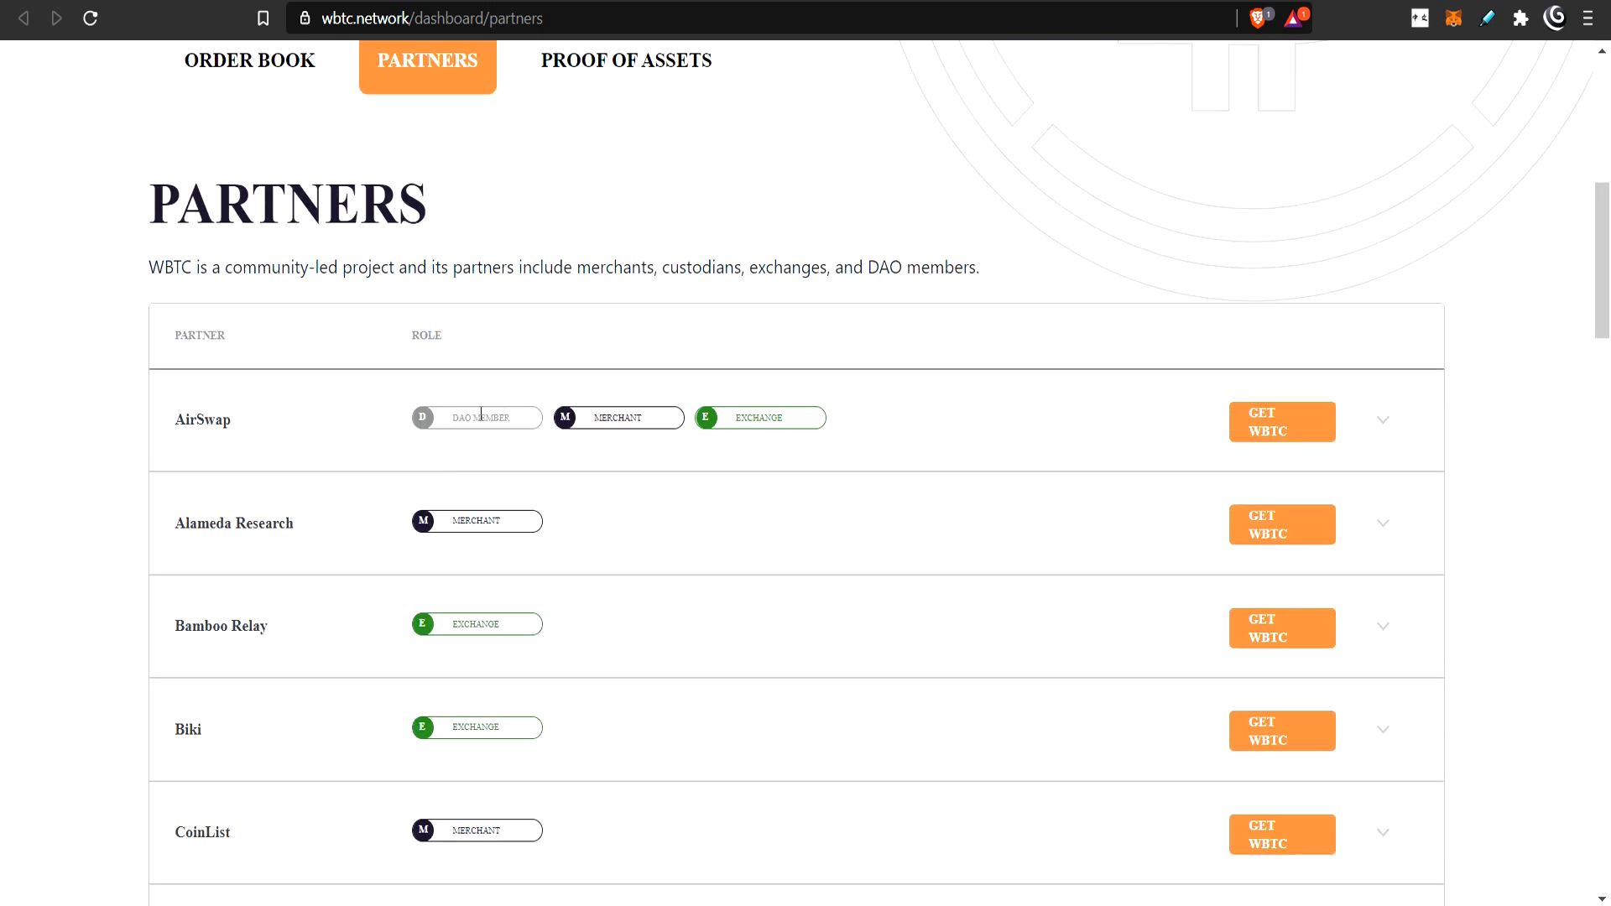
{"action": "scroll", "coordinate": [517, 416], "scroll_direction": "up", "scroll_amount": 5}
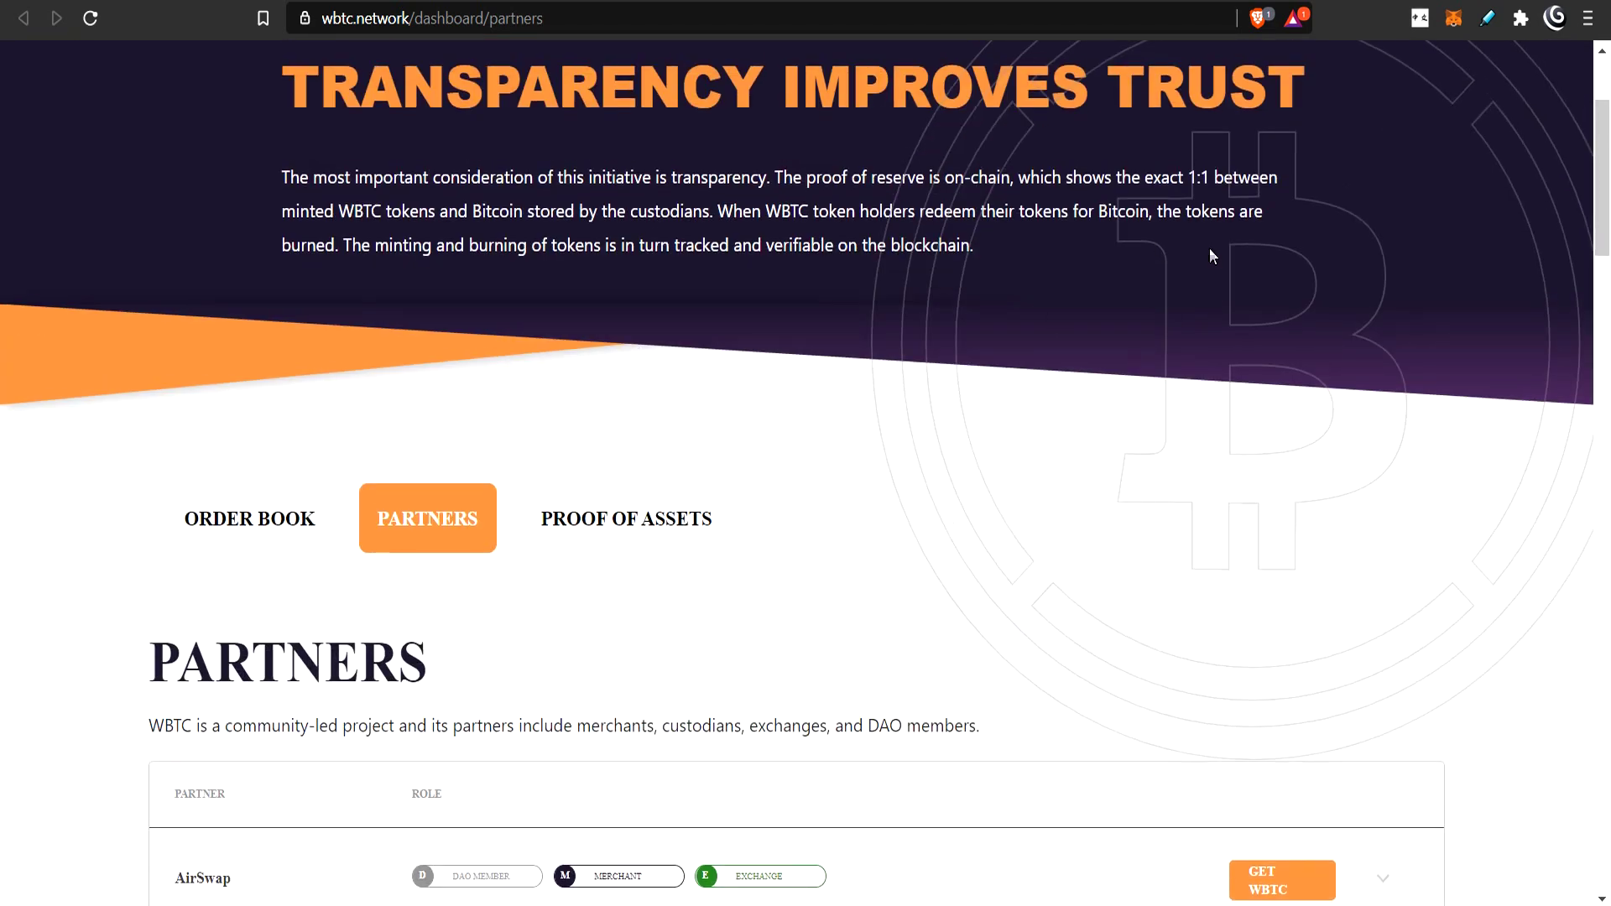
{"action": "scroll", "coordinate": [723, 512], "scroll_direction": "up", "scroll_amount": 3}
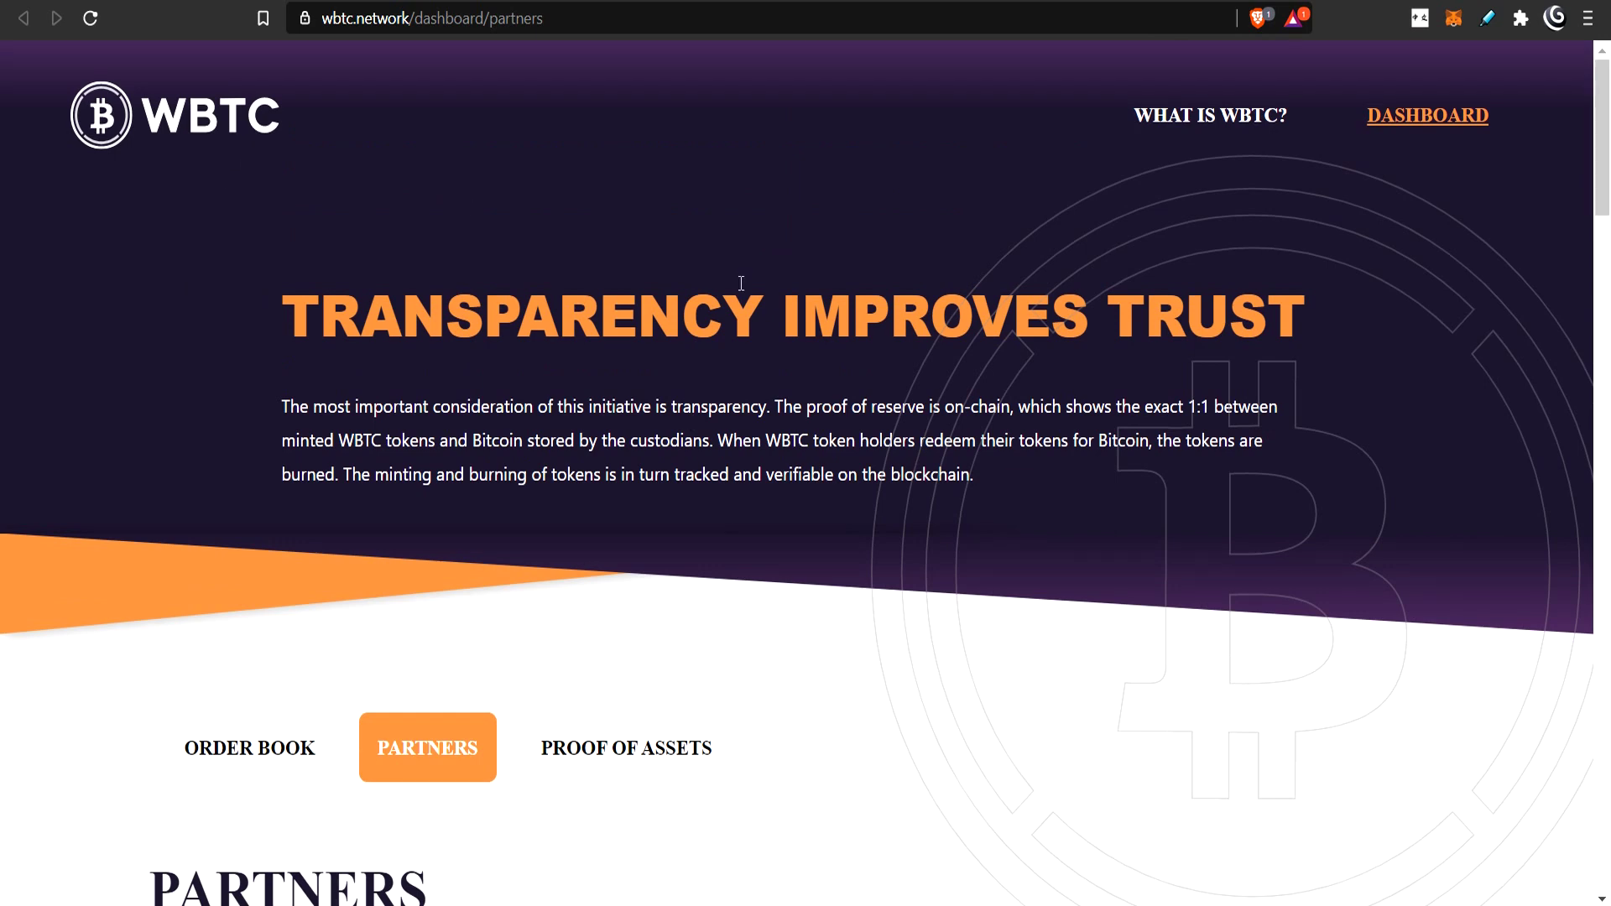
{"action": "scroll", "coordinate": [647, 359], "scroll_direction": "down", "scroll_amount": 8}
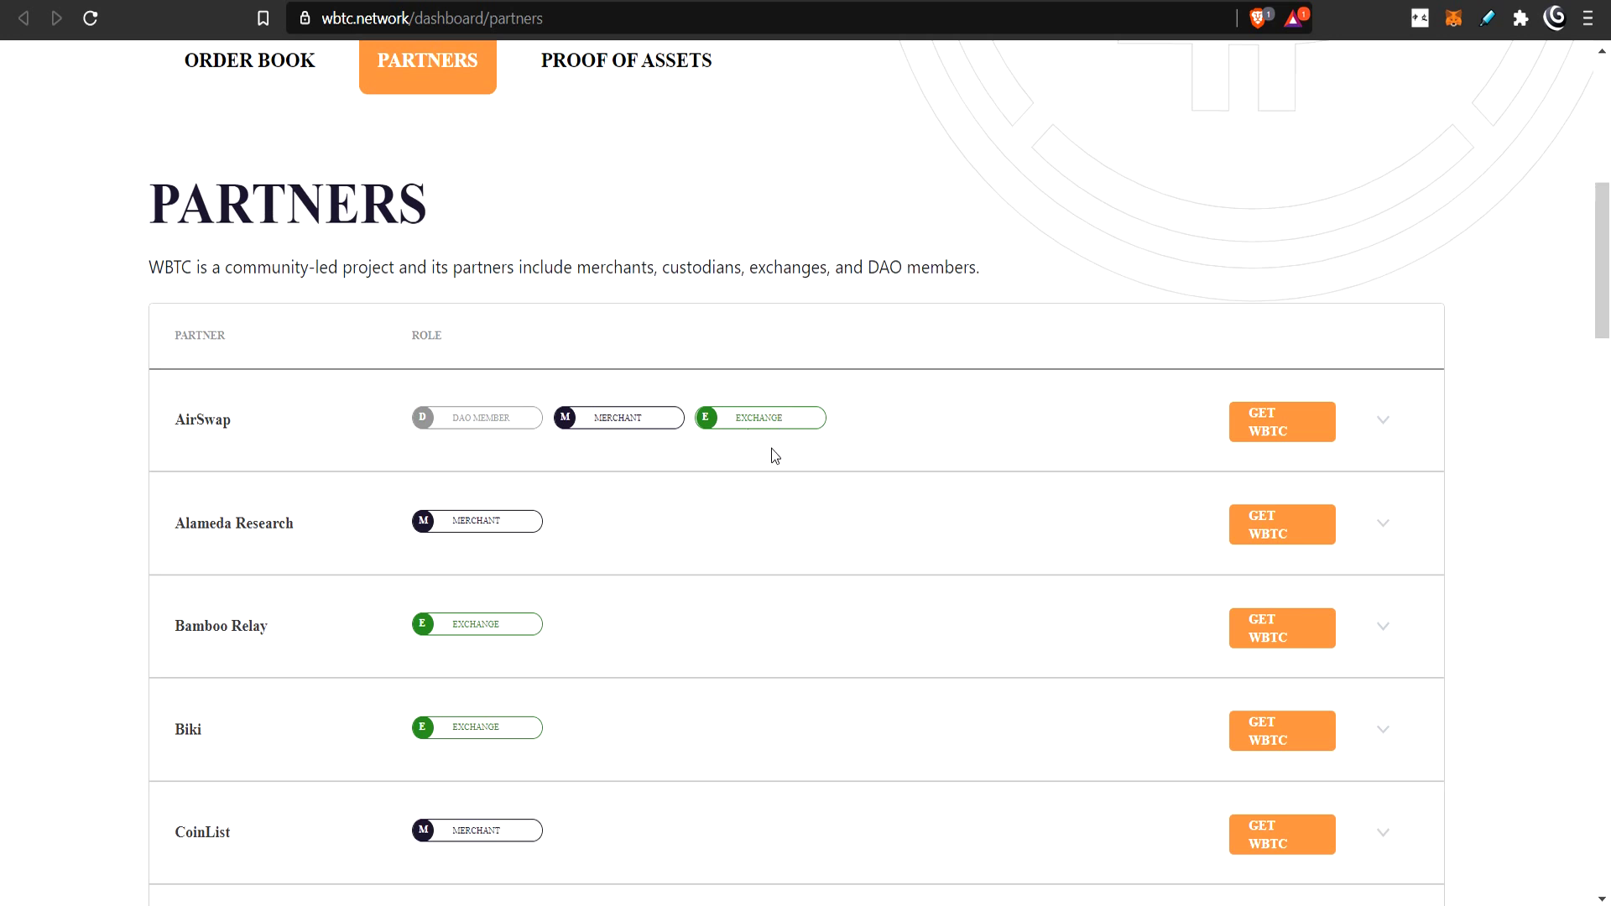
{"action": "scroll", "coordinate": [774, 458], "scroll_direction": "down", "scroll_amount": 5}
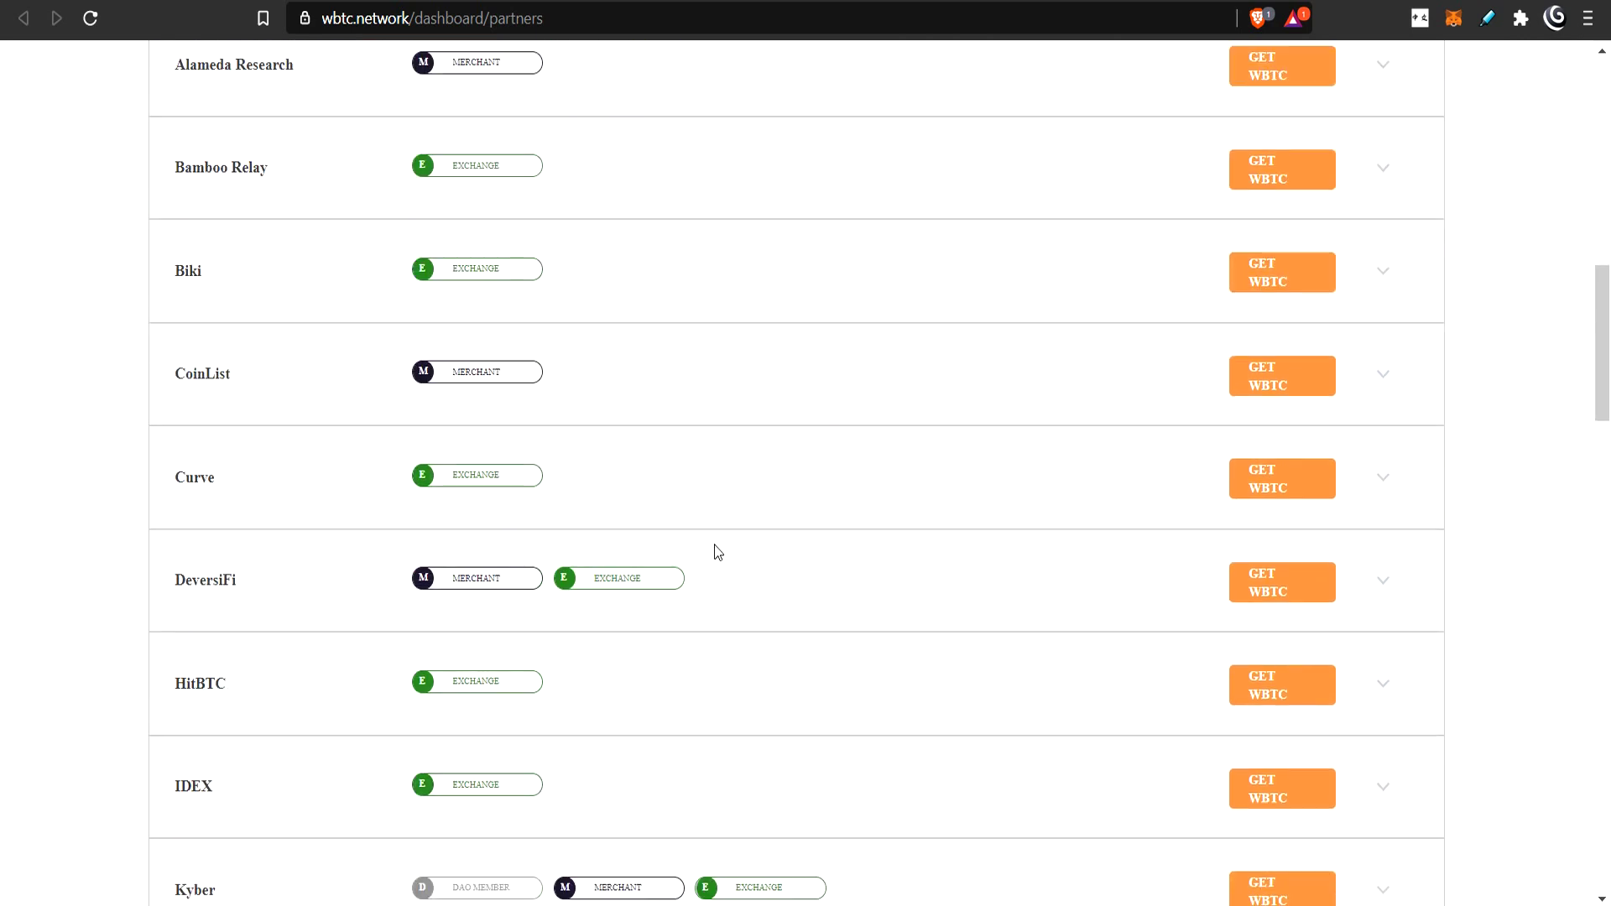
{"action": "scroll", "coordinate": [681, 491], "scroll_direction": "down", "scroll_amount": 10}
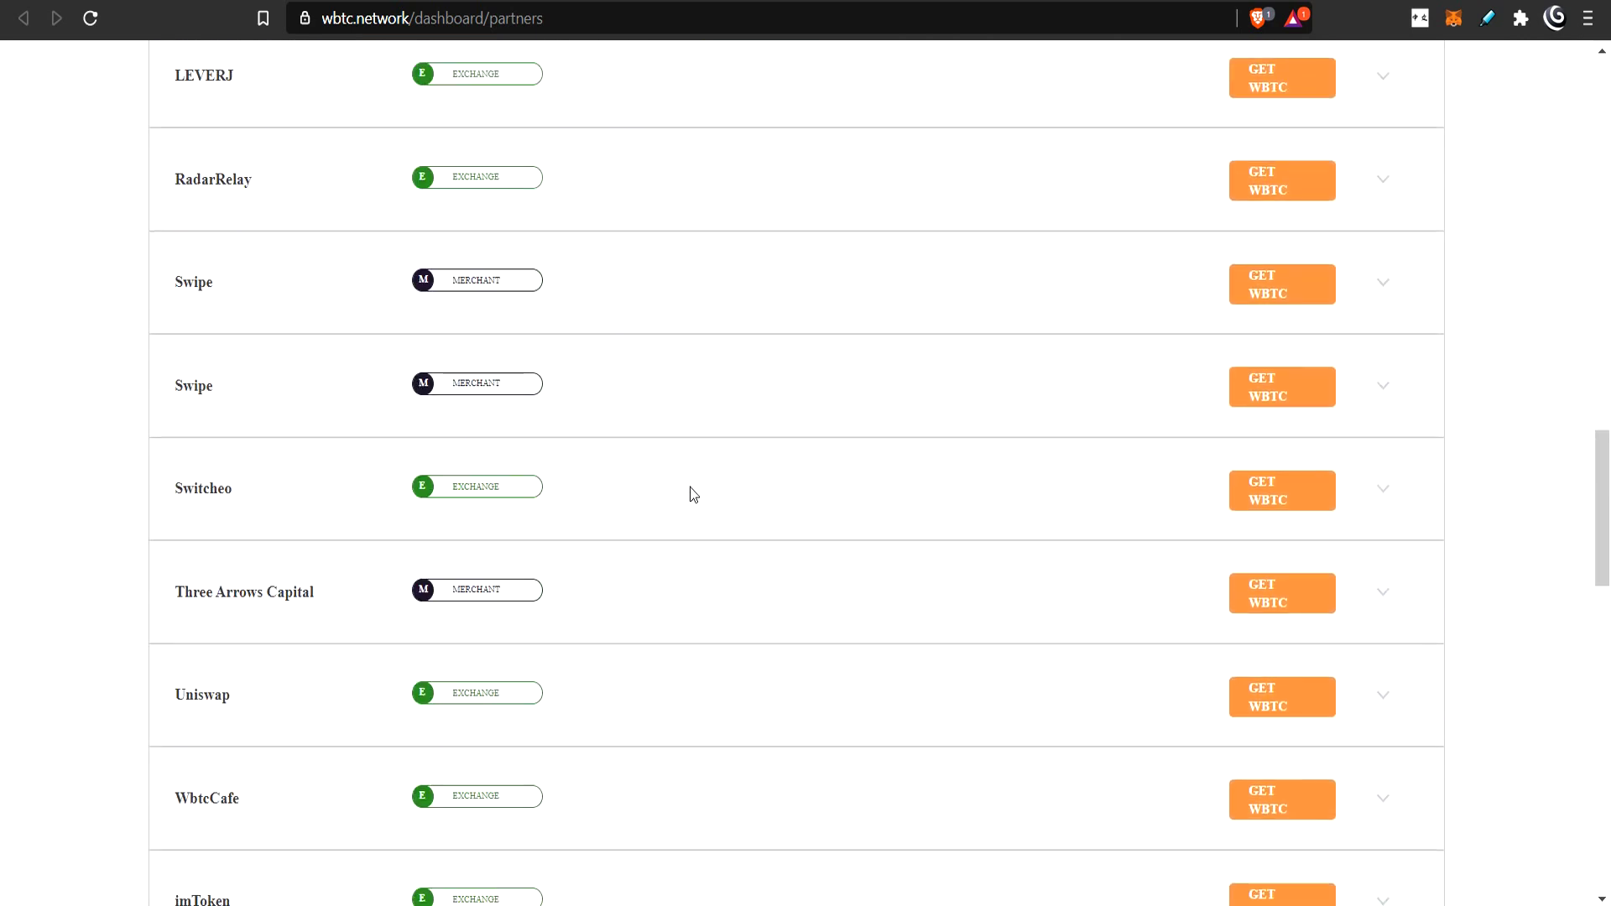
{"action": "scroll", "coordinate": [690, 487], "scroll_direction": "down", "scroll_amount": 7}
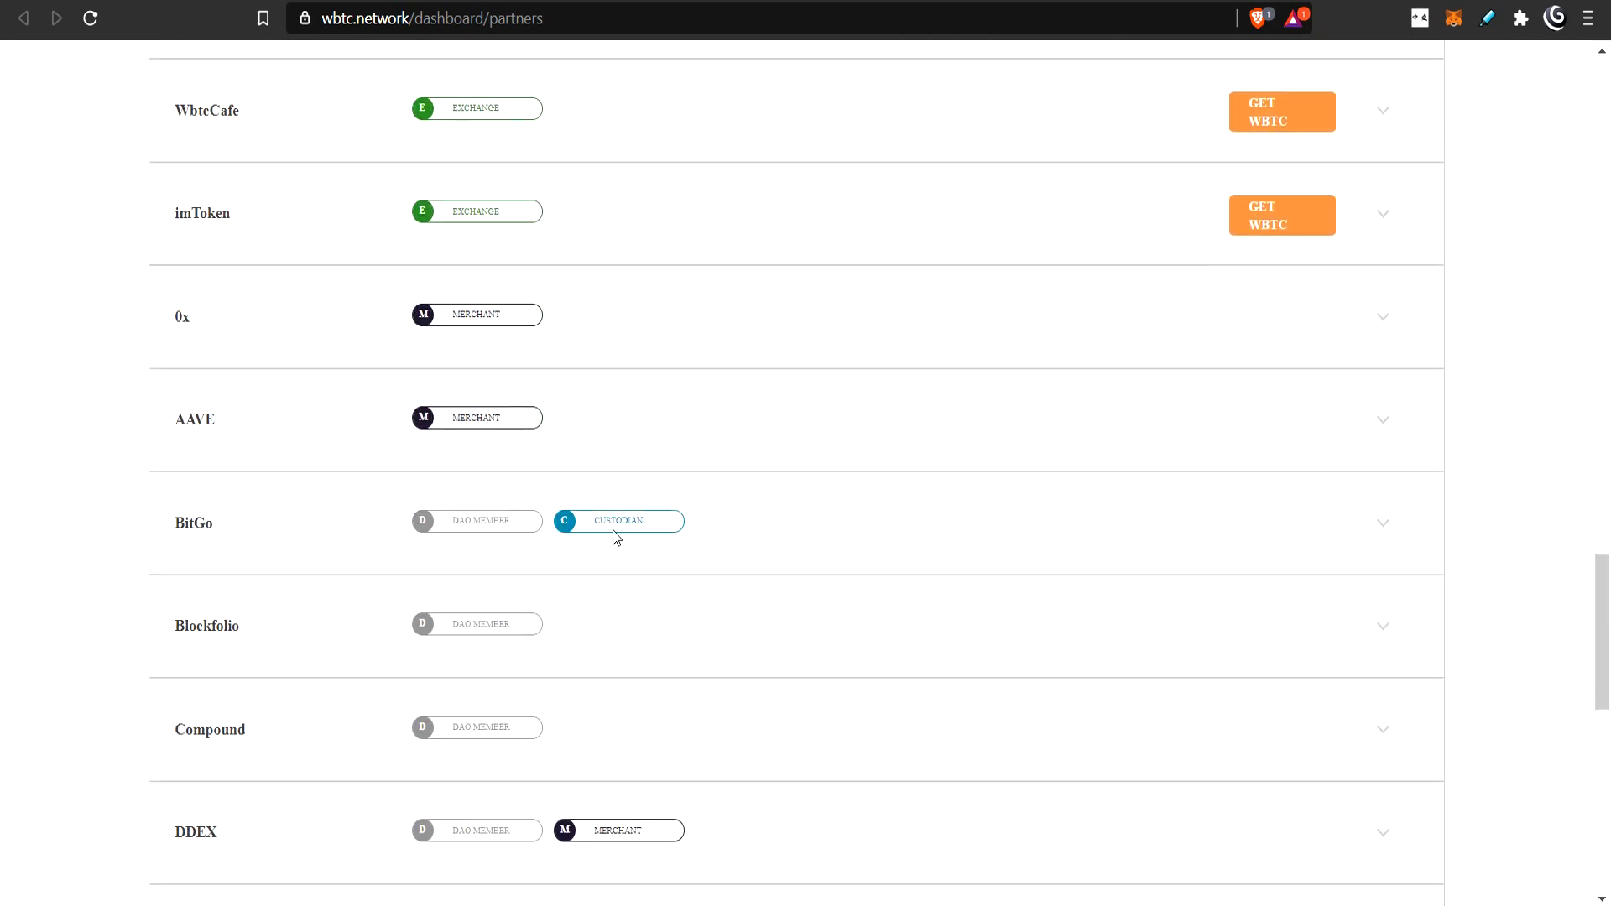
{"action": "scroll", "coordinate": [659, 529], "scroll_direction": "up", "scroll_amount": 20}
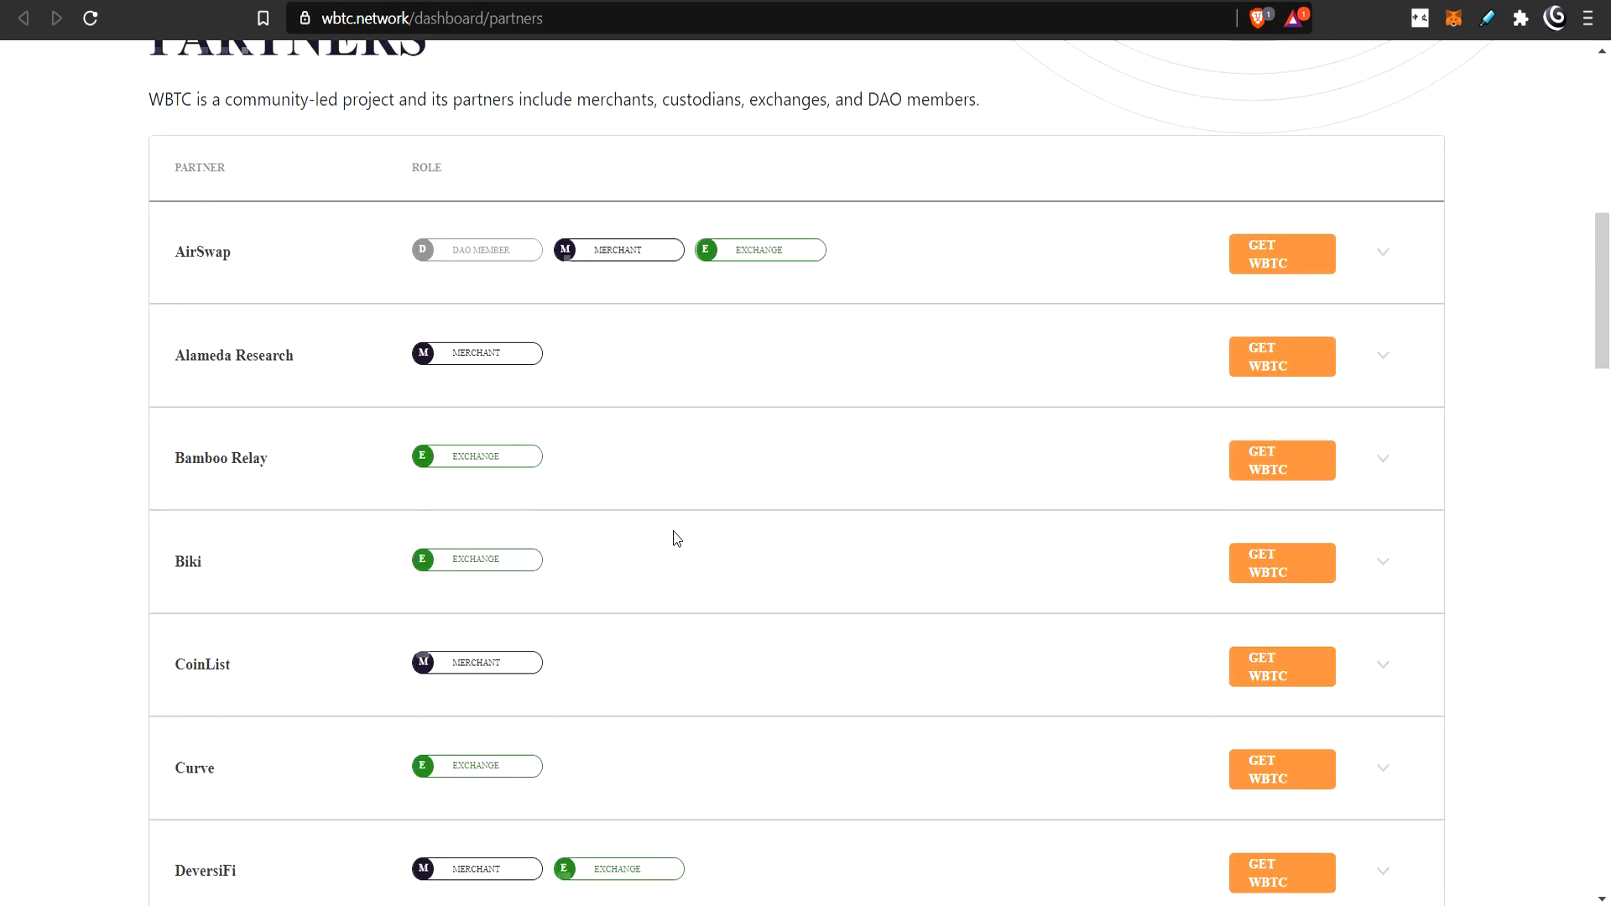
{"action": "scroll", "coordinate": [677, 538], "scroll_direction": "up", "scroll_amount": 3}
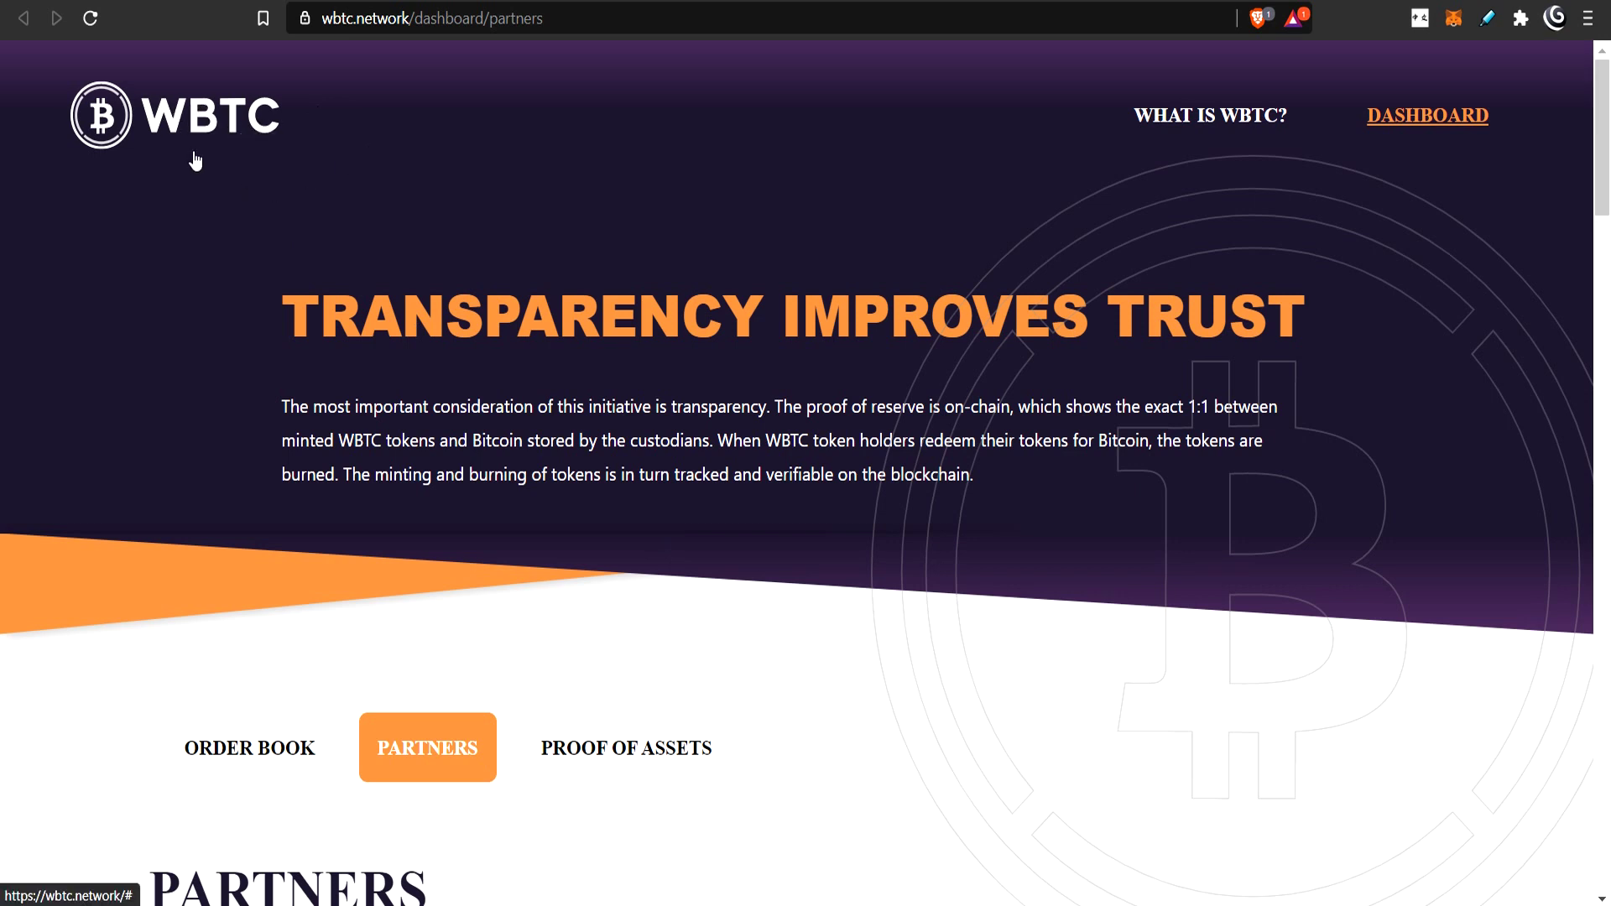
Scroll down the WBTC partners list (AirSwap, Curve, Uniswap, BitGo) and back up
{"action": "scroll", "coordinate": [391, 160], "scroll_direction": "down", "scroll_amount": 10}
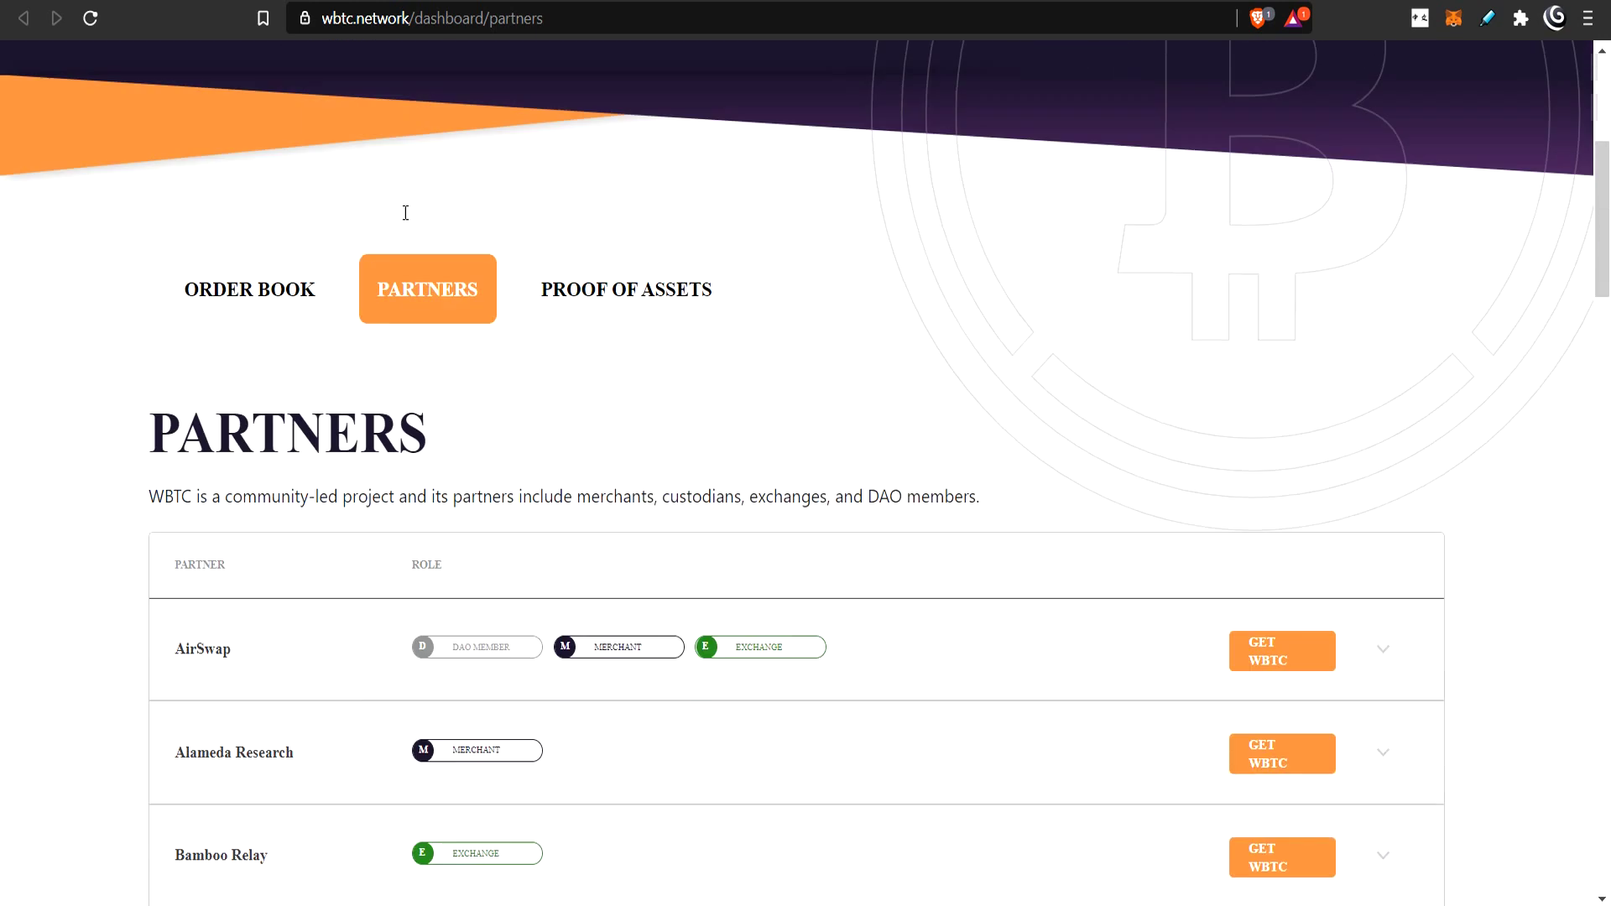
{"action": "scroll", "coordinate": [777, 596], "scroll_direction": "down", "scroll_amount": 4}
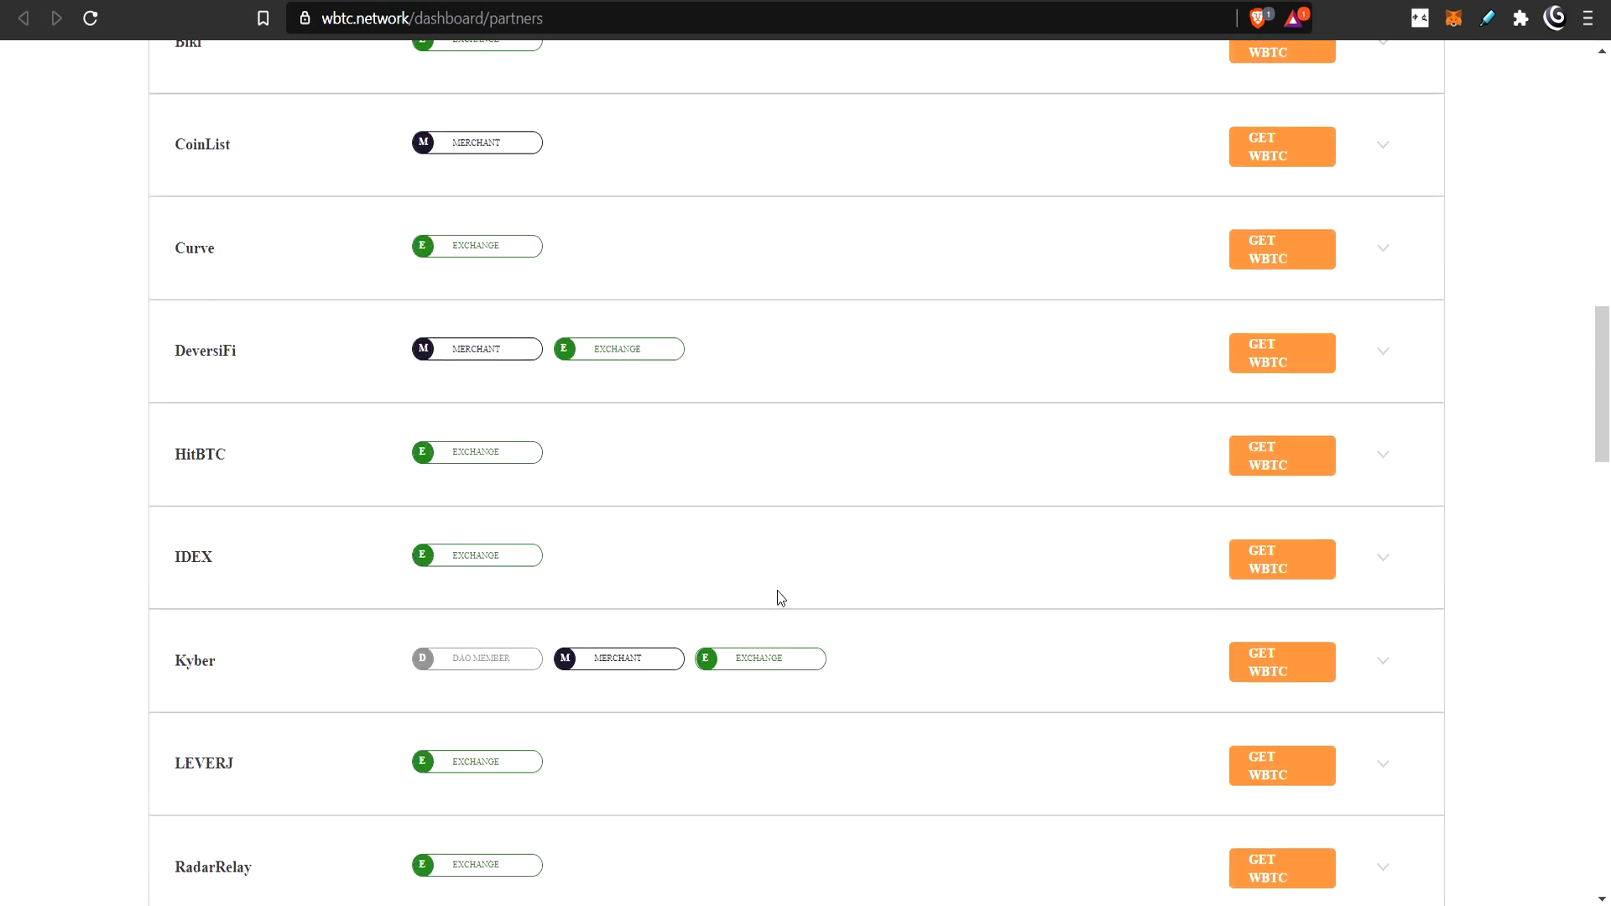
{"action": "scroll", "coordinate": [779, 597], "scroll_direction": "down", "scroll_amount": 4}
{"action": "scroll", "coordinate": [778, 594], "scroll_direction": "down", "scroll_amount": 5}
{"action": "scroll", "coordinate": [782, 592], "scroll_direction": "down", "scroll_amount": 5}
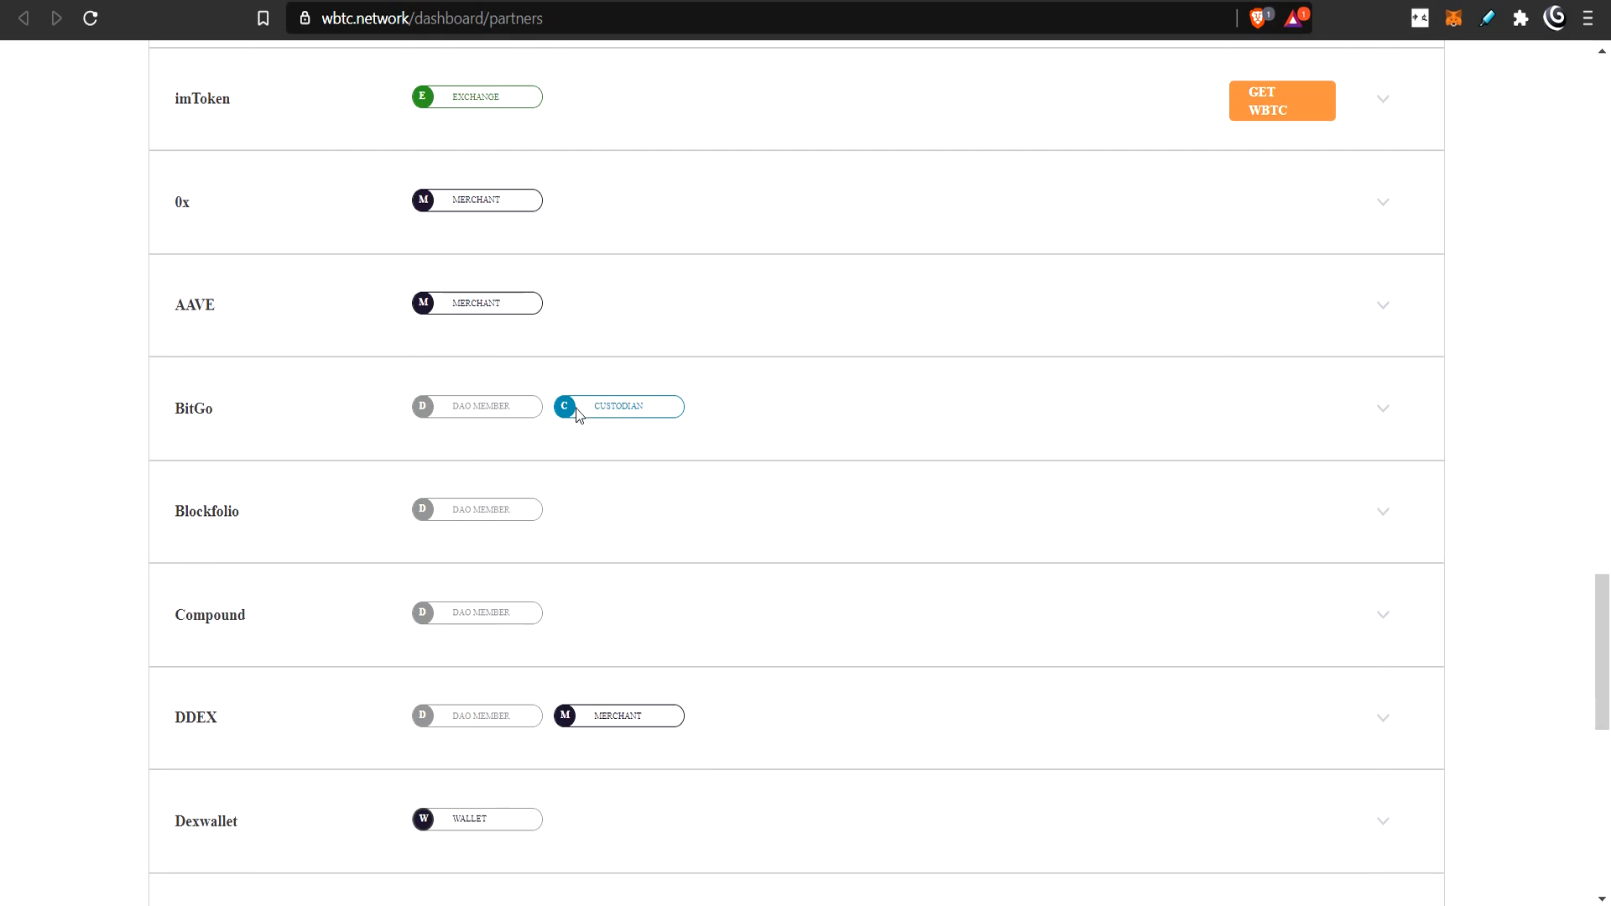
{"action": "scroll", "coordinate": [609, 420], "scroll_direction": "up", "scroll_amount": 20}
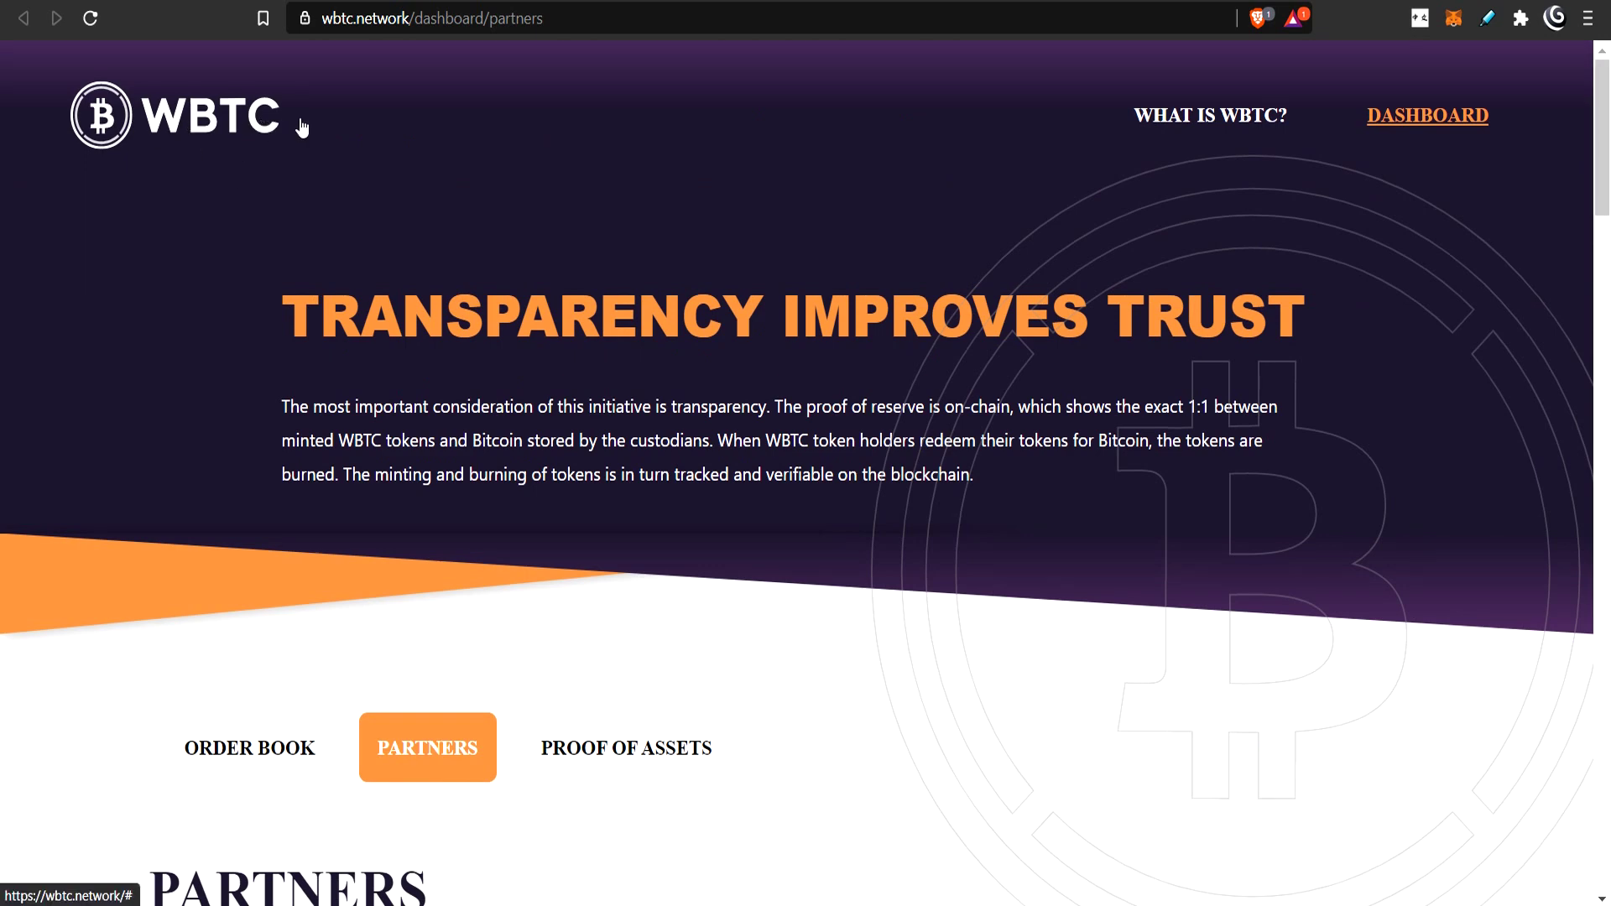
{"action": "scroll", "coordinate": [745, 361], "scroll_direction": "down", "scroll_amount": 12}
{"action": "scroll", "coordinate": [747, 336], "scroll_direction": "down", "scroll_amount": 7}
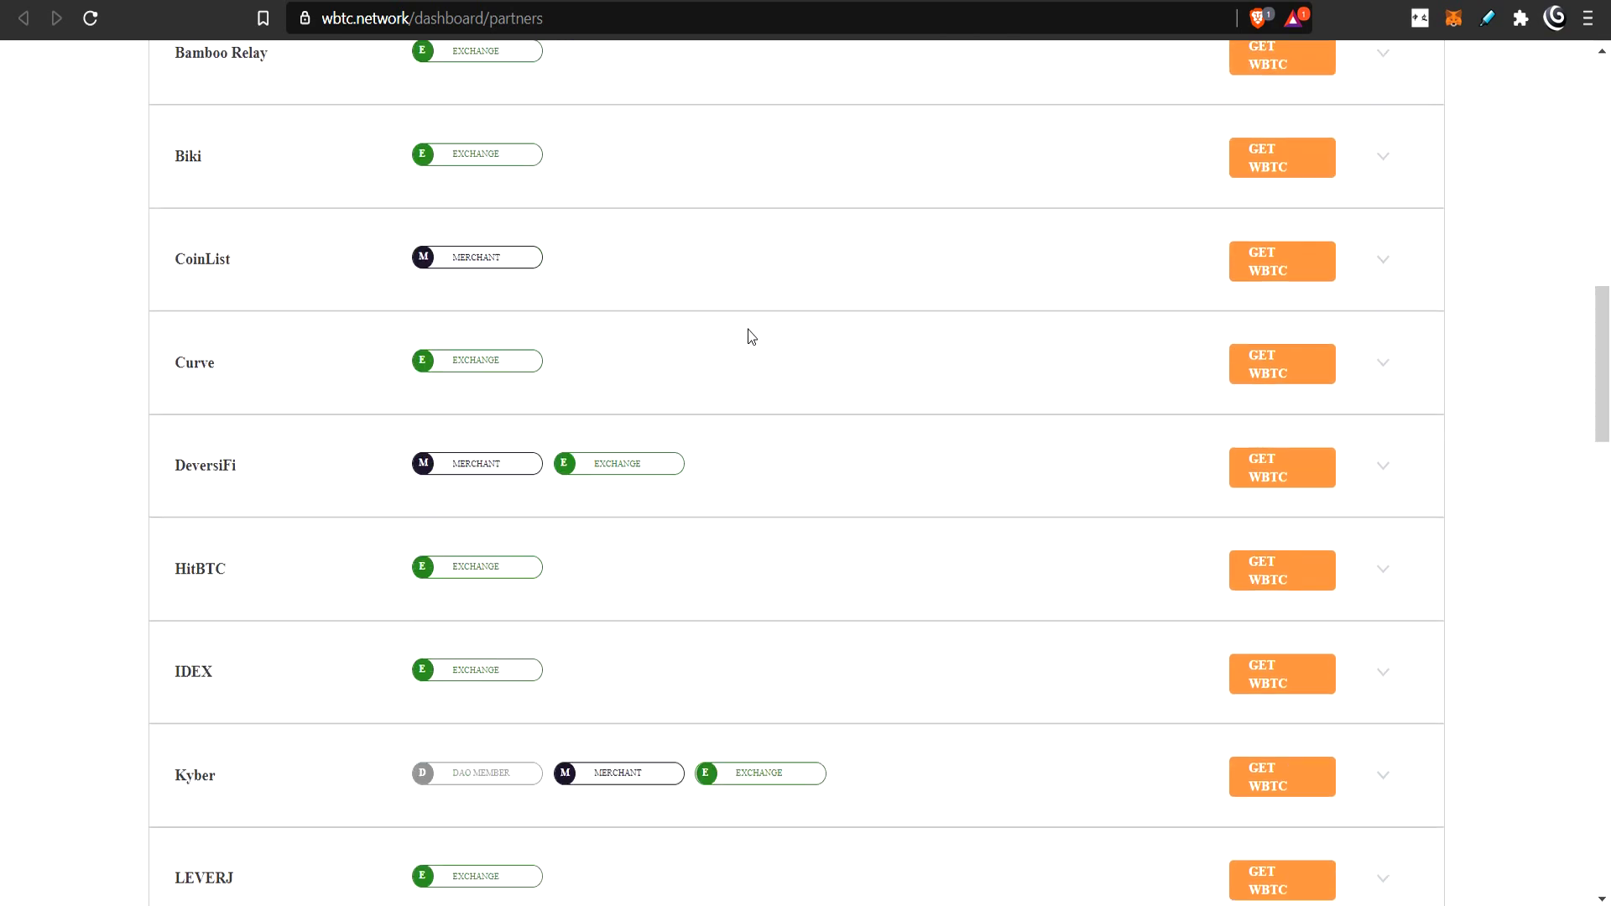
{"action": "scroll", "coordinate": [750, 340], "scroll_direction": "up", "scroll_amount": 7}
{"action": "scroll", "coordinate": [749, 341], "scroll_direction": "up", "scroll_amount": 5}
{"action": "scroll", "coordinate": [750, 341], "scroll_direction": "down", "scroll_amount": 8}
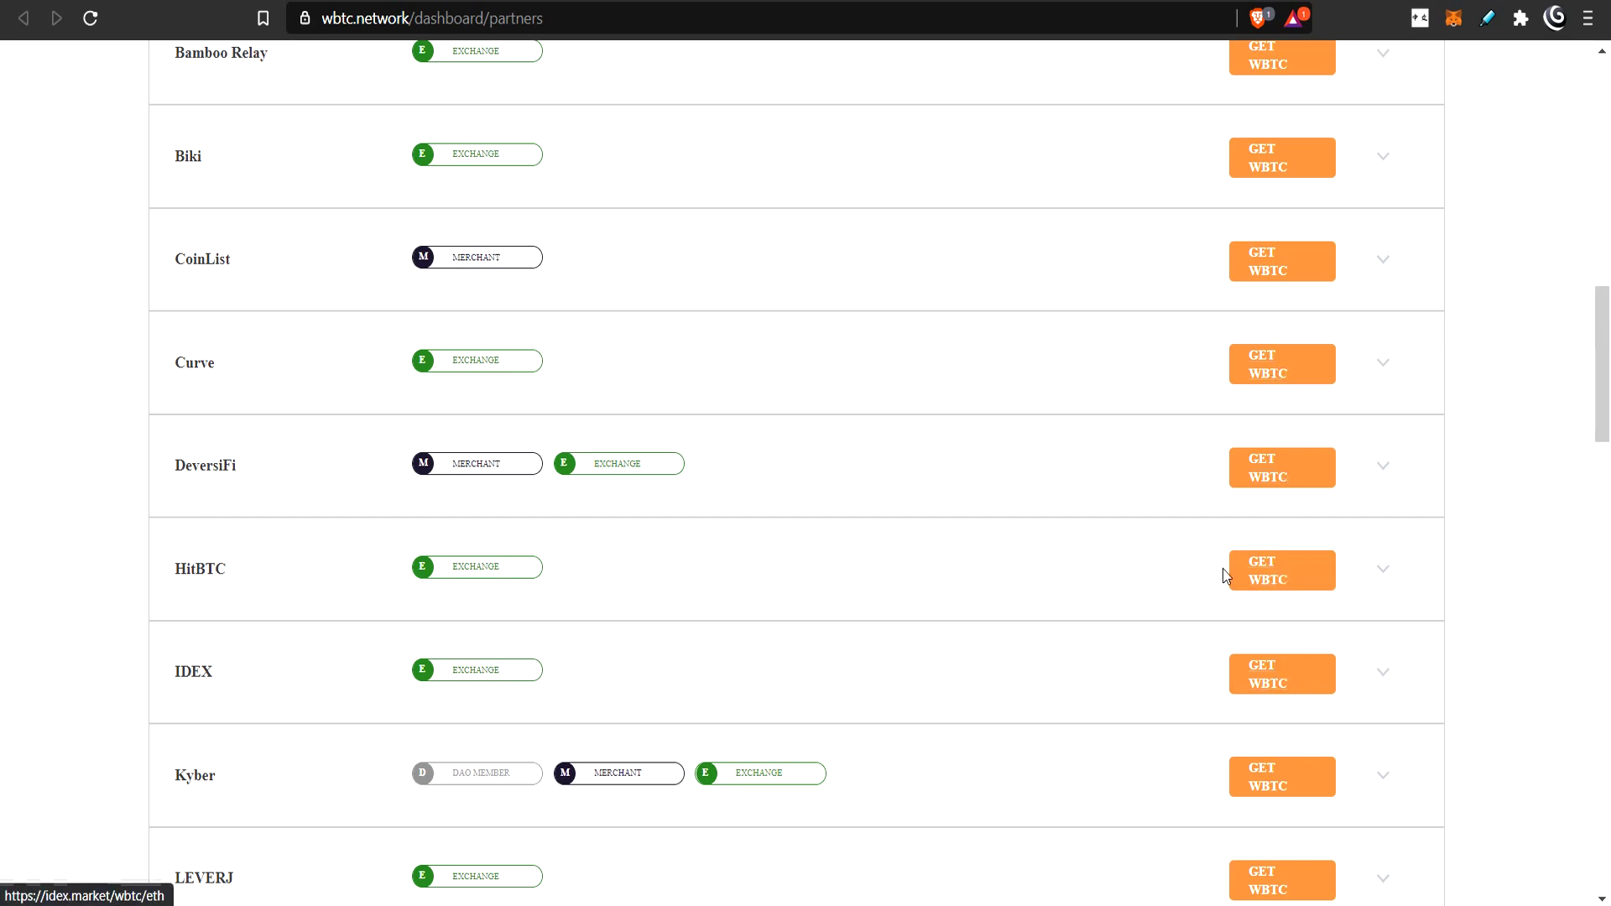
{"action": "scroll", "coordinate": [1162, 554], "scroll_direction": "down", "scroll_amount": 4}
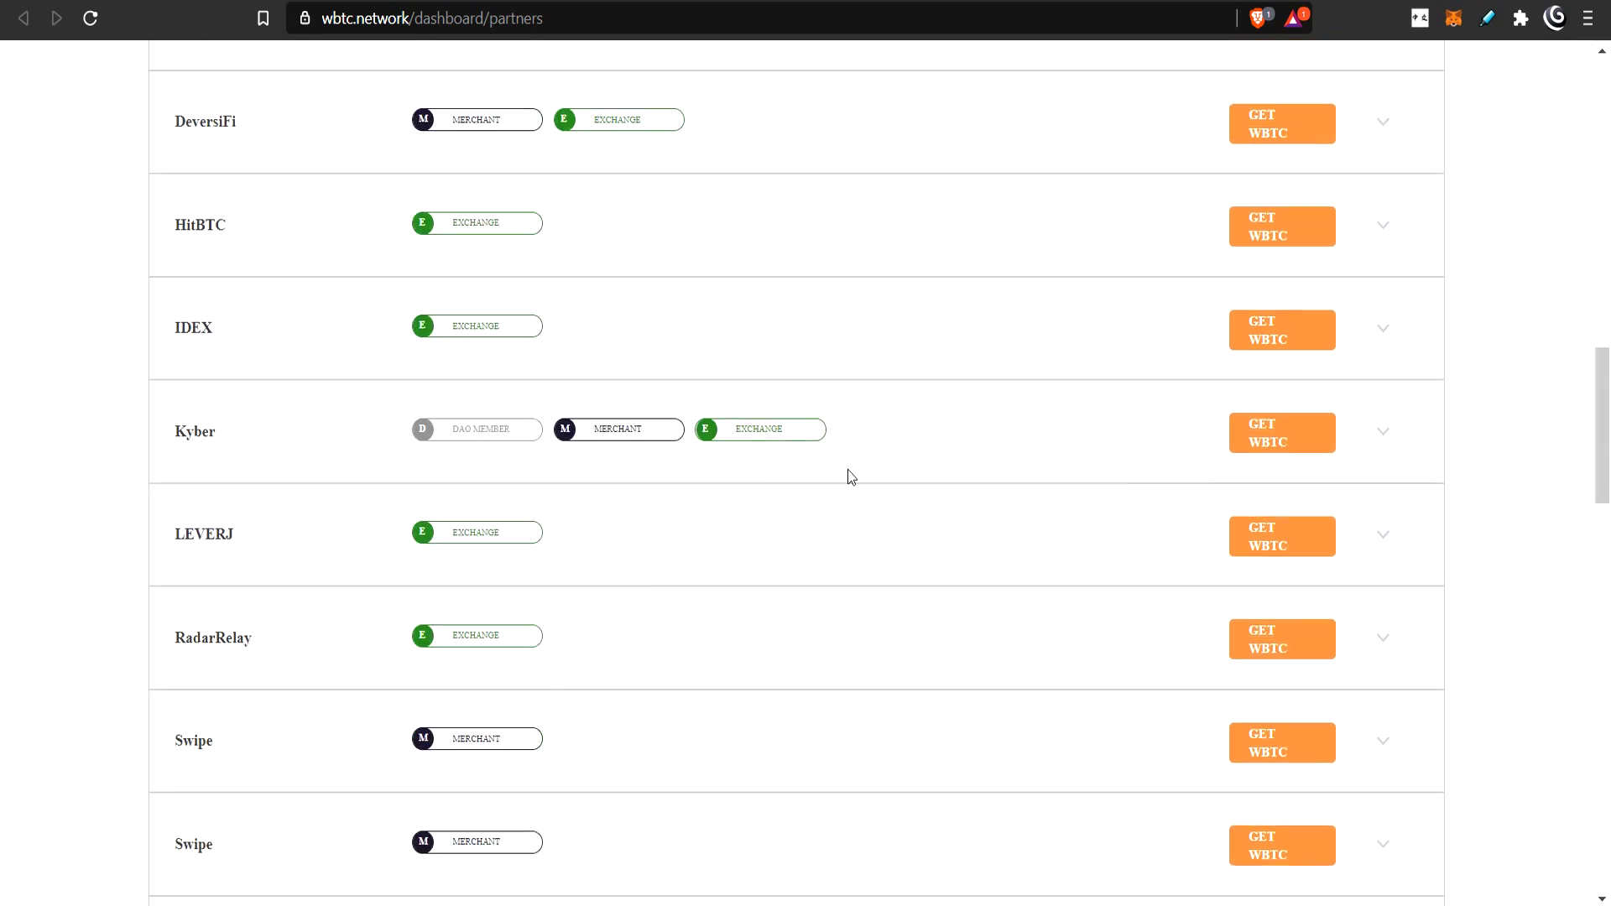
{"action": "scroll", "coordinate": [889, 485], "scroll_direction": "up", "scroll_amount": 8}
{"action": "scroll", "coordinate": [891, 491], "scroll_direction": "up", "scroll_amount": 1}
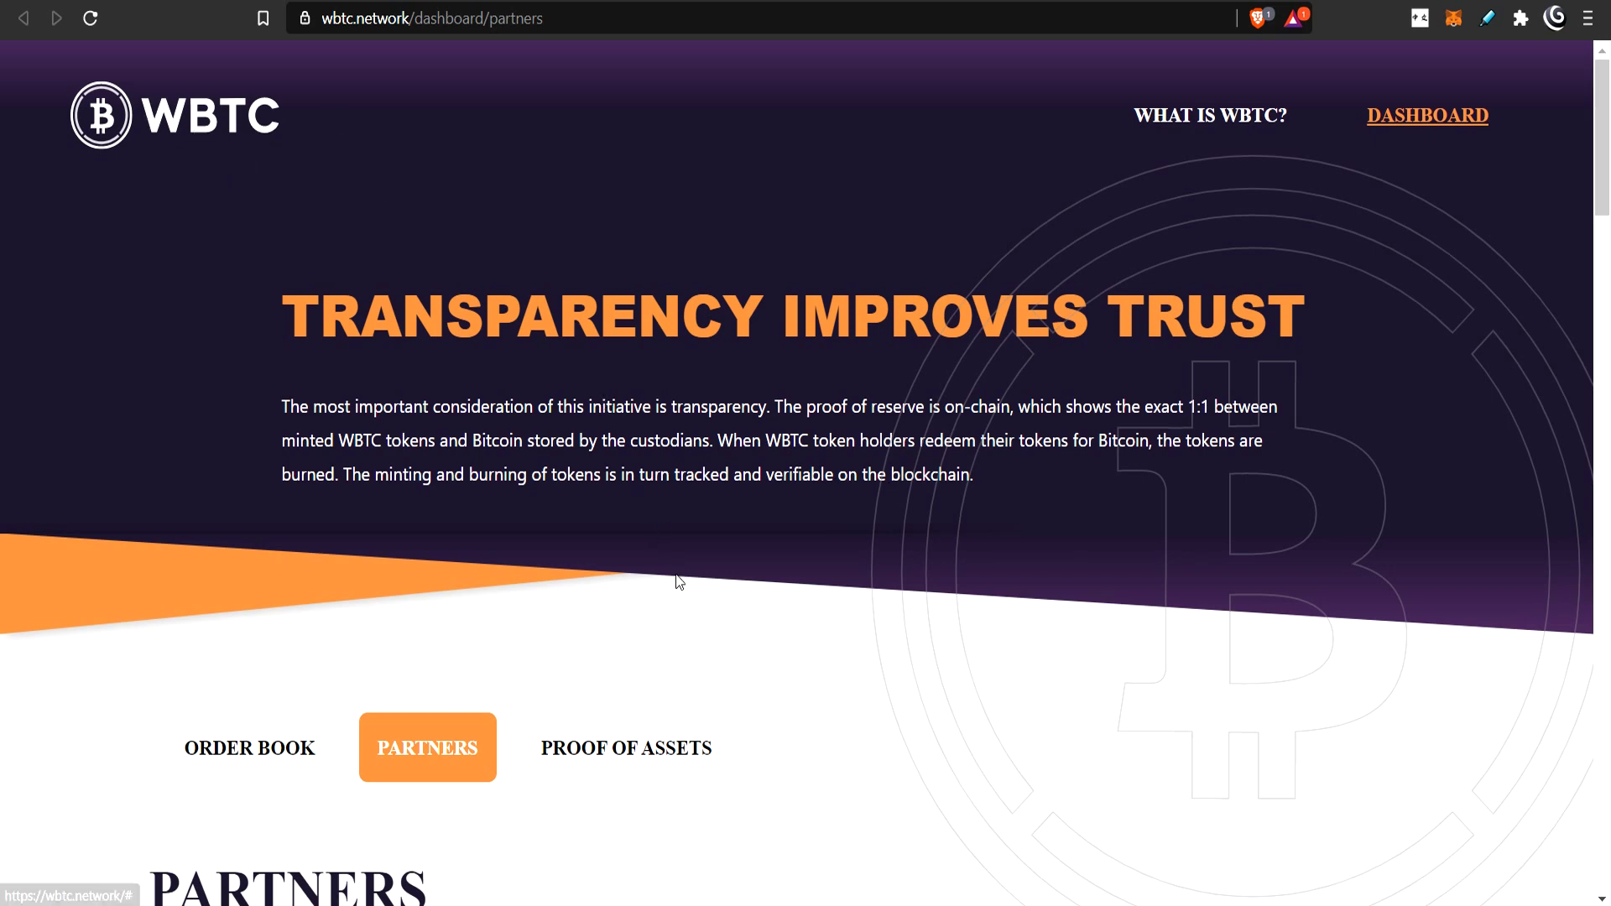
{"action": "scroll", "coordinate": [712, 674], "scroll_direction": "down", "scroll_amount": 10}
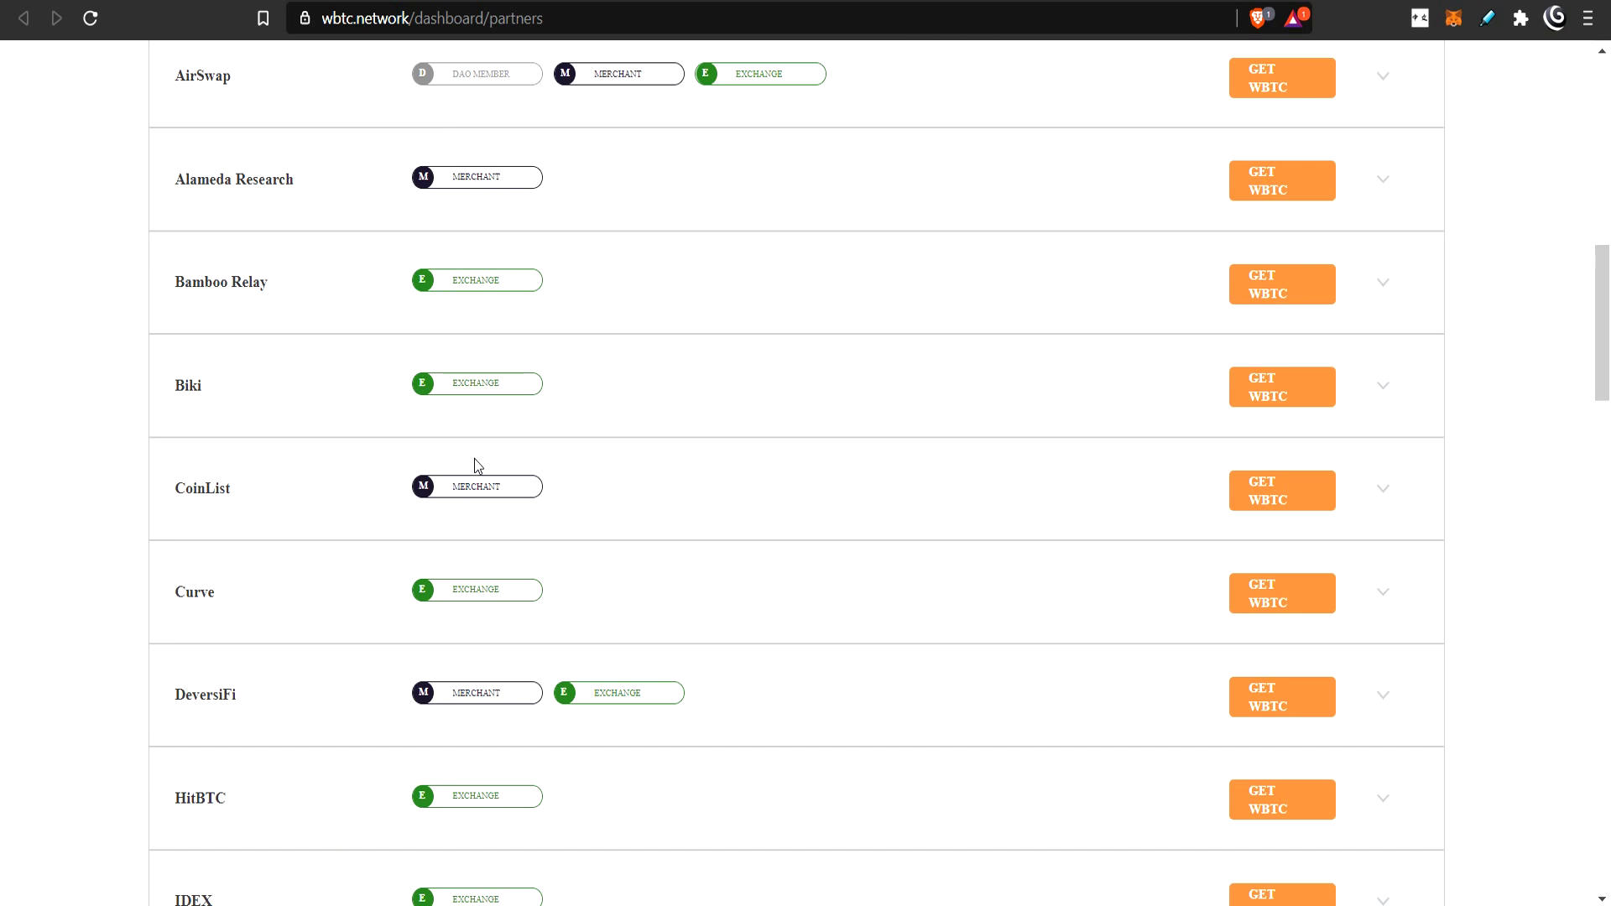
{"action": "scroll", "coordinate": [475, 460], "scroll_direction": "up", "scroll_amount": 10}
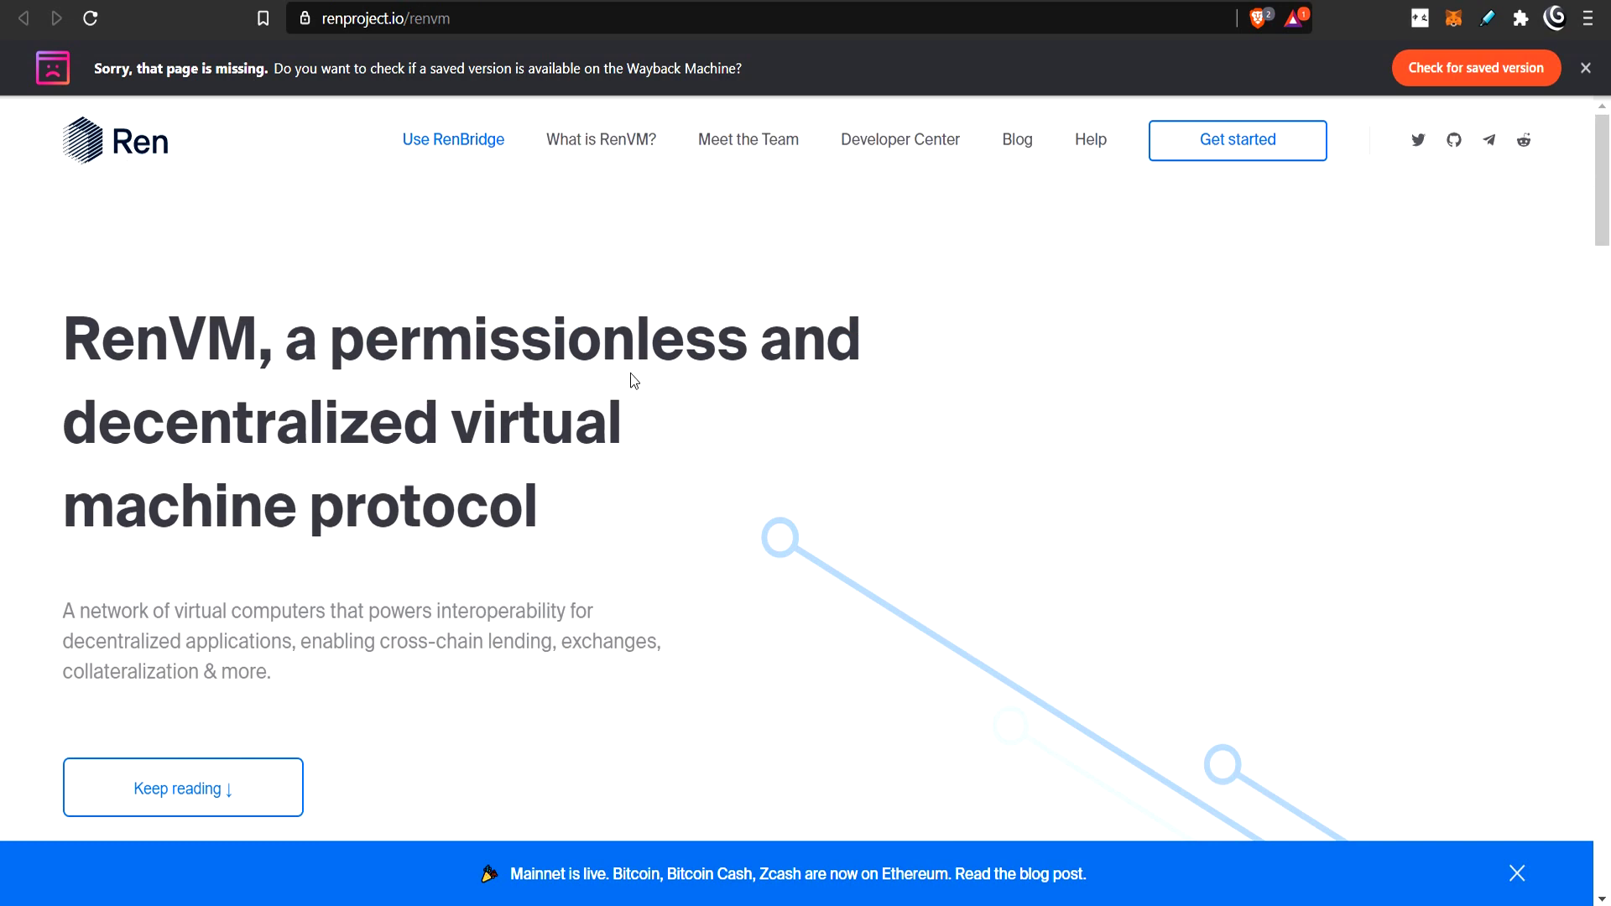
{"action": "scroll", "coordinate": [683, 324], "scroll_direction": "down", "scroll_amount": 4}
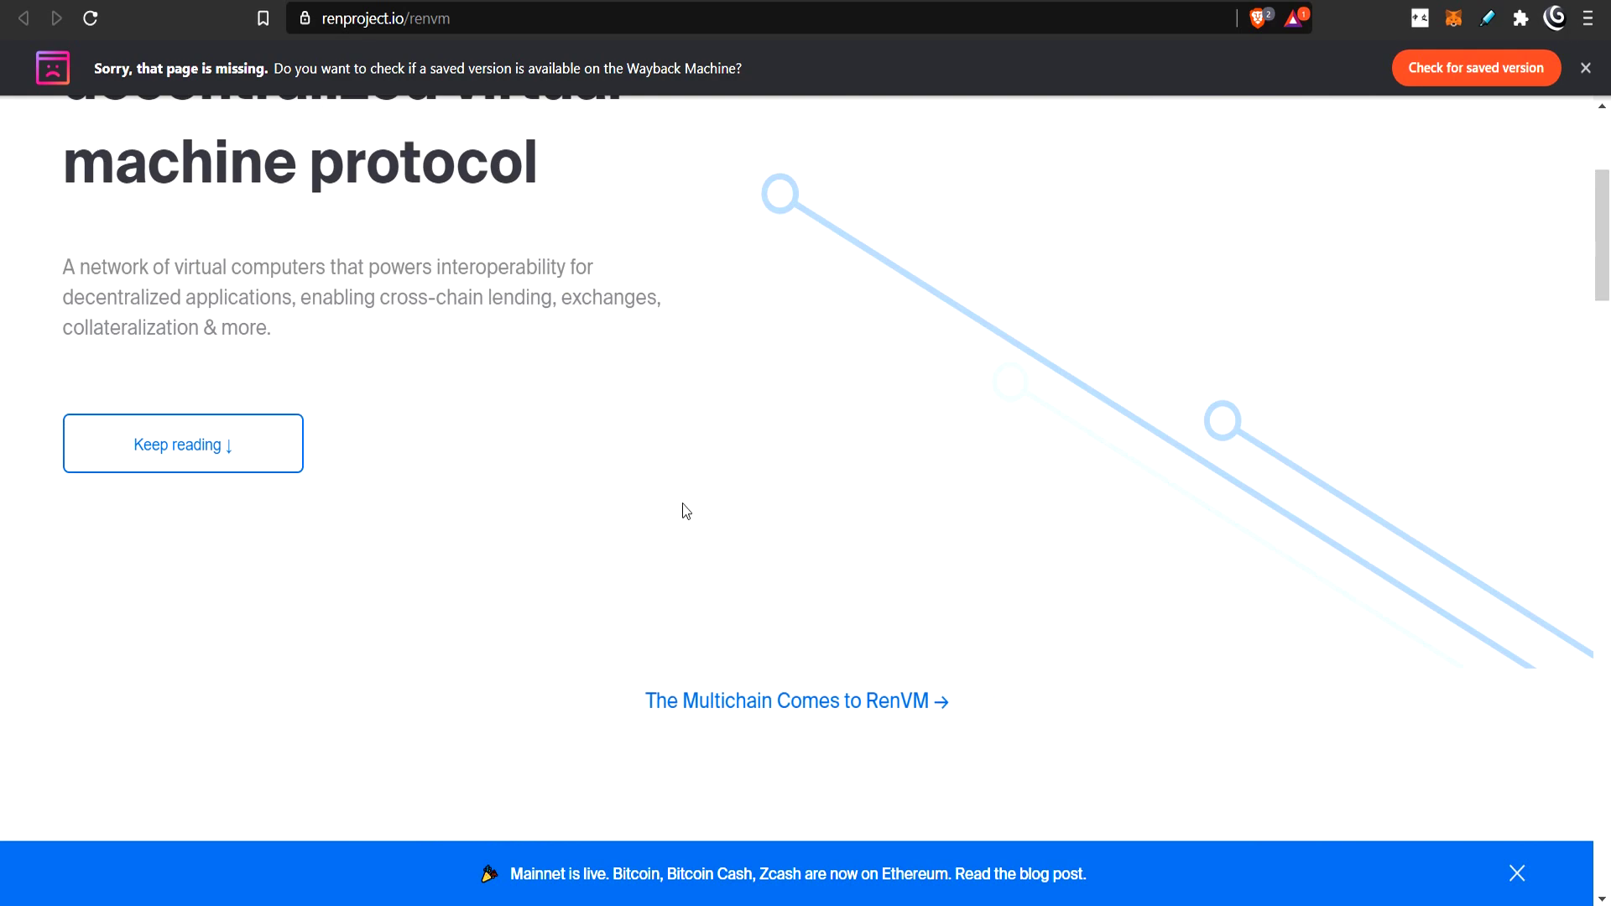
{"action": "scroll", "coordinate": [798, 477], "scroll_direction": "down", "scroll_amount": 5}
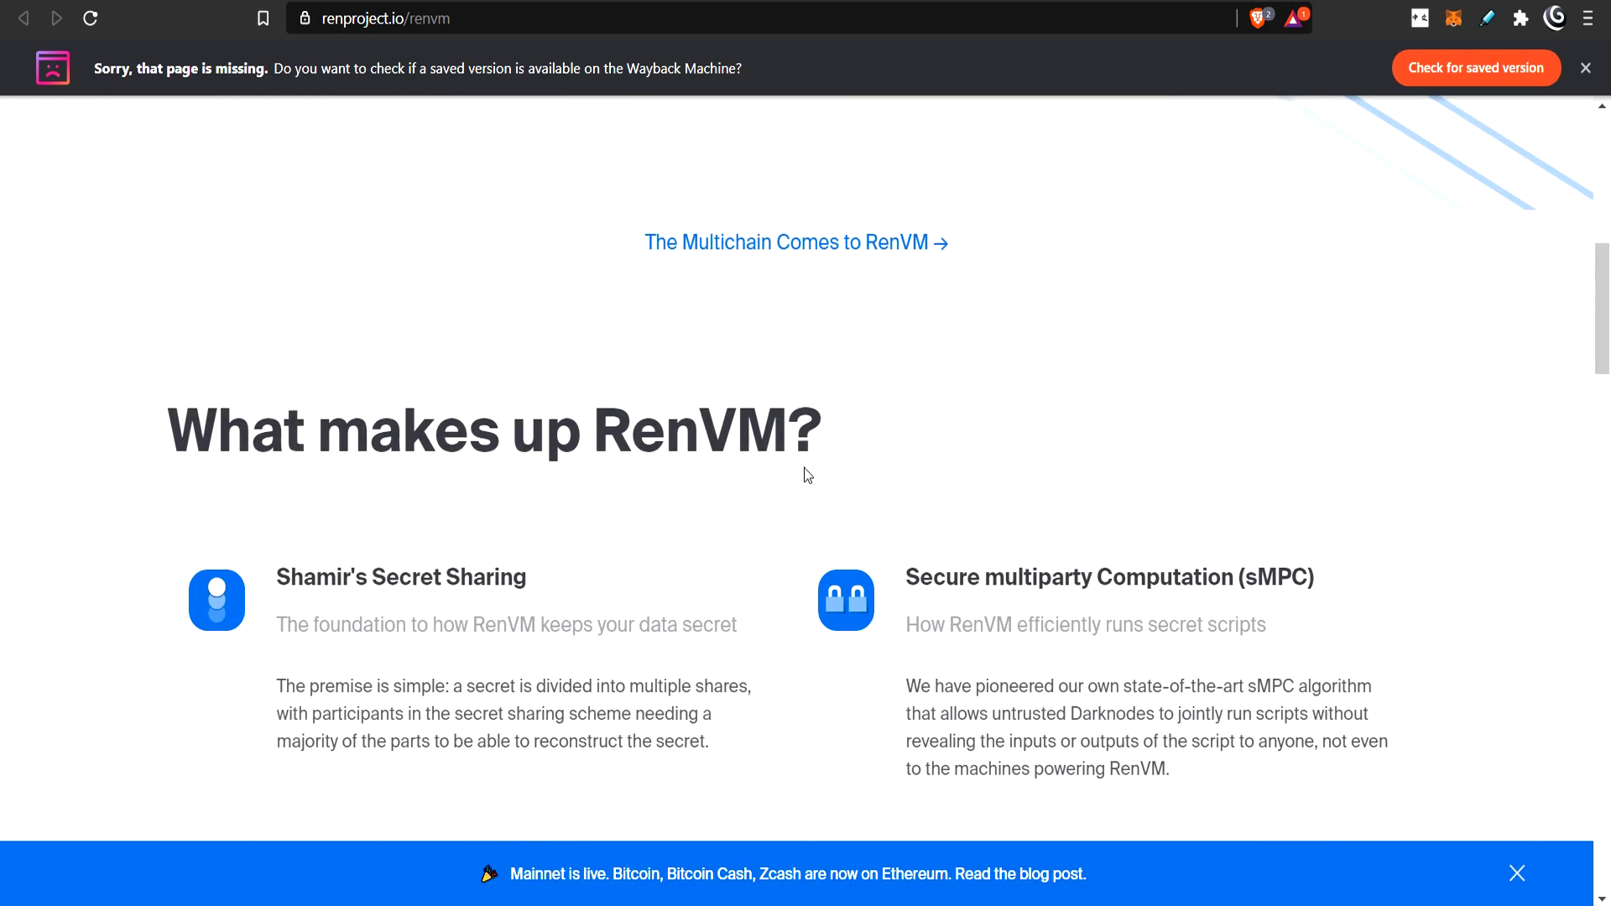
{"action": "scroll", "coordinate": [812, 456], "scroll_direction": "down", "scroll_amount": 3}
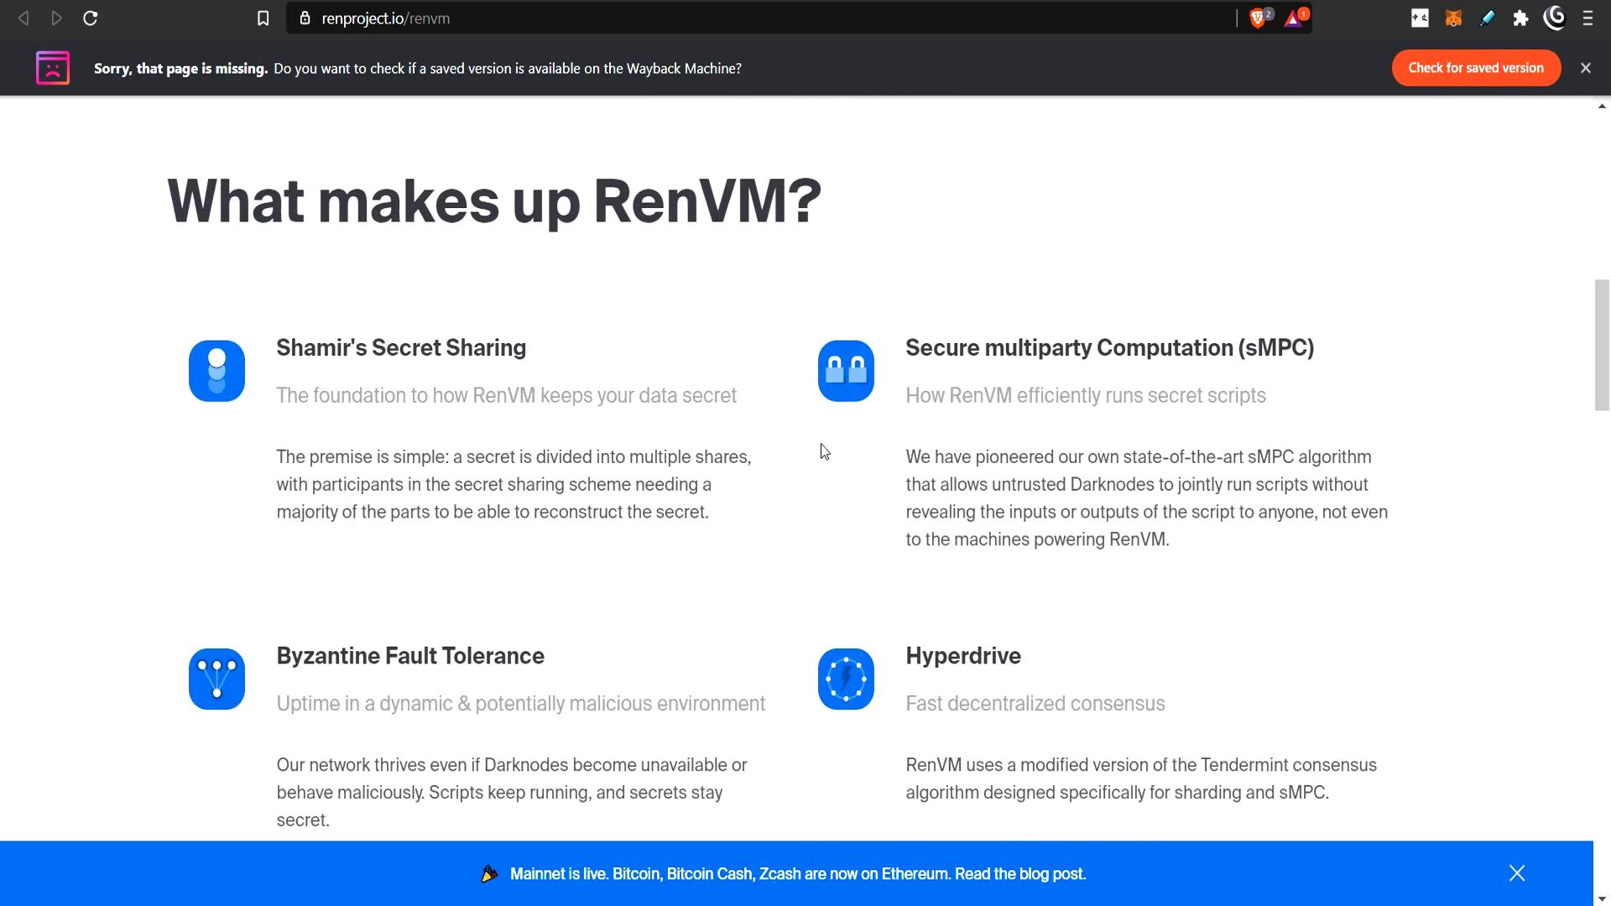
{"action": "scroll", "coordinate": [827, 455], "scroll_direction": "up", "scroll_amount": 3}
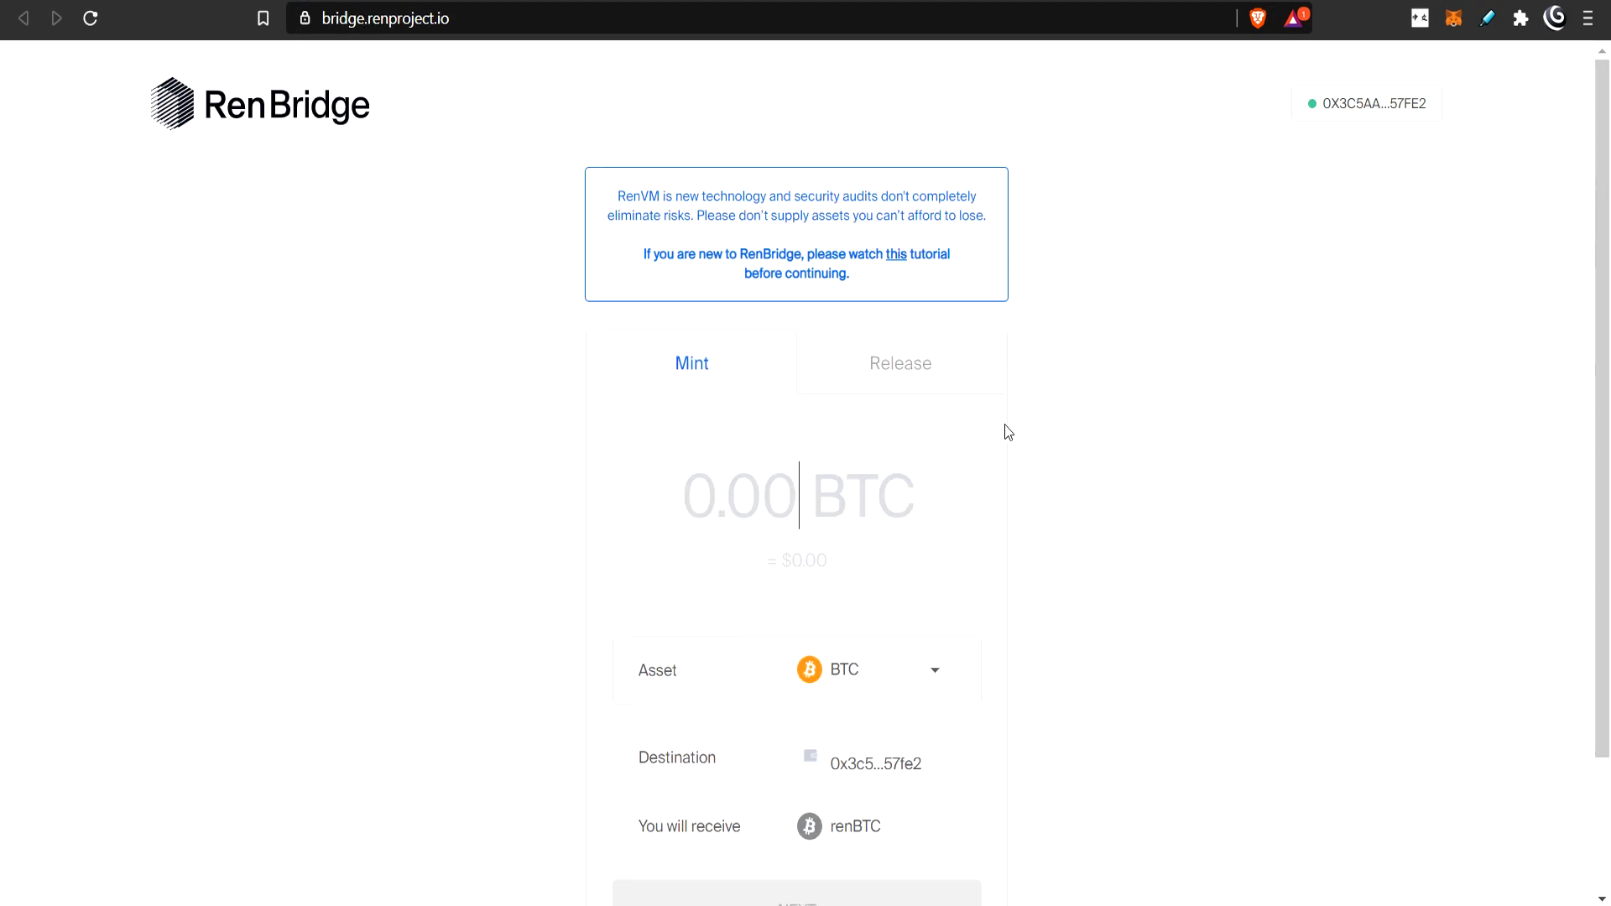
Enter 11 BTC on RenBridge's Mint tab and review the 10.971500 renBTC to receive
{"action": "scroll", "coordinate": [986, 420], "scroll_direction": "down", "scroll_amount": 2}
{"action": "scroll", "coordinate": [604, 109], "scroll_direction": "up", "scroll_amount": 2}
{"action": "scroll", "coordinate": [897, 424], "scroll_direction": "down", "scroll_amount": 2}
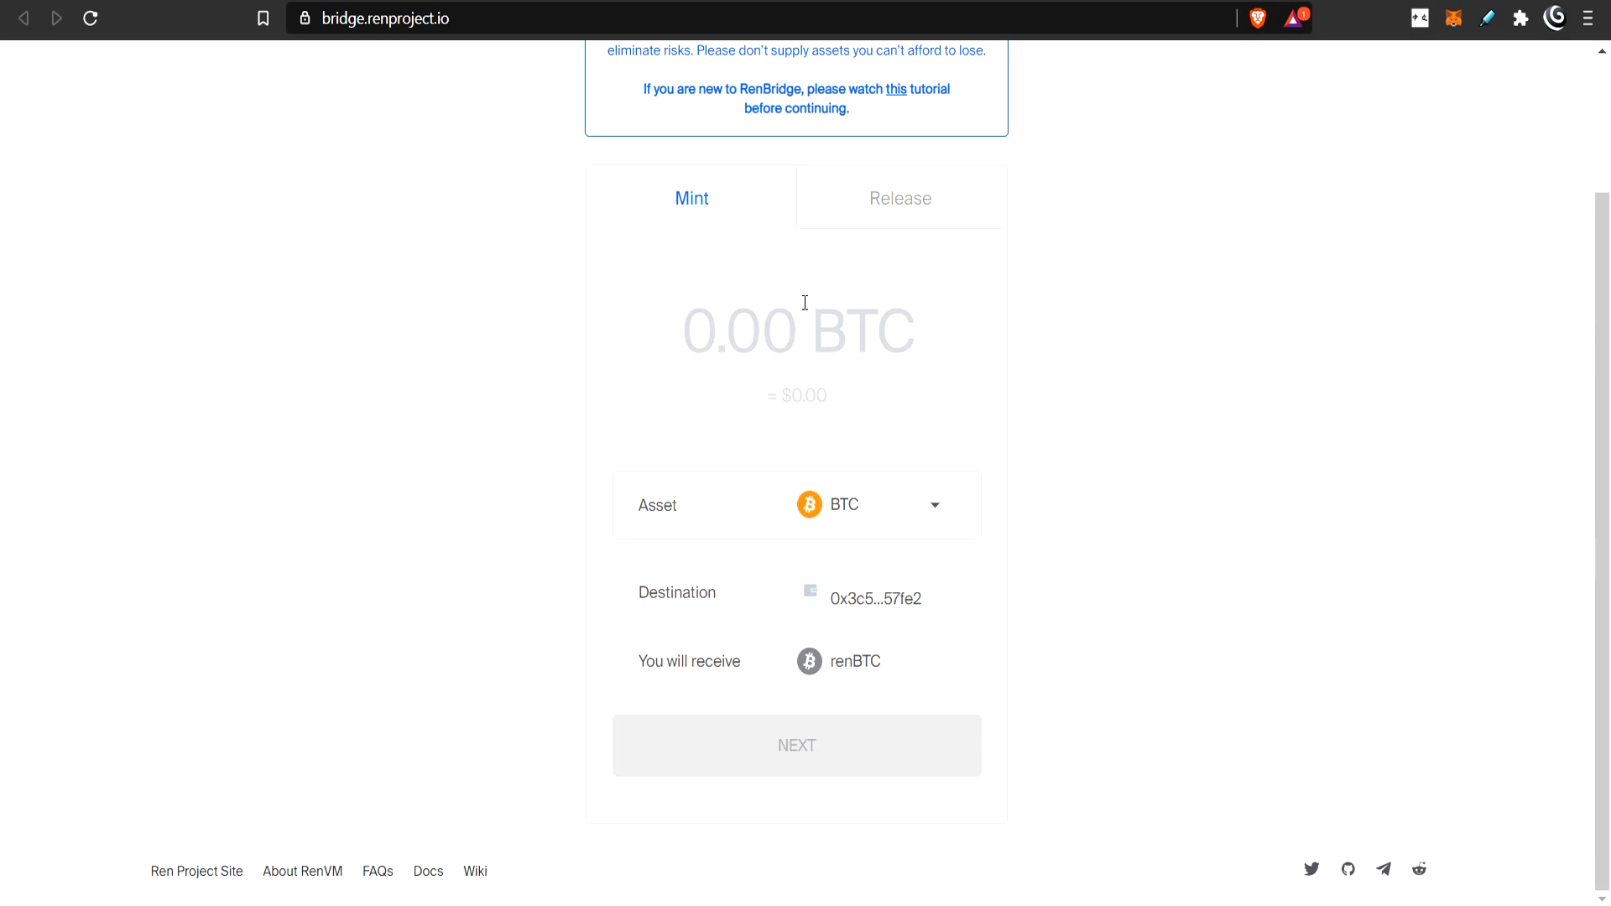
{"action": "type", "text": "11"}
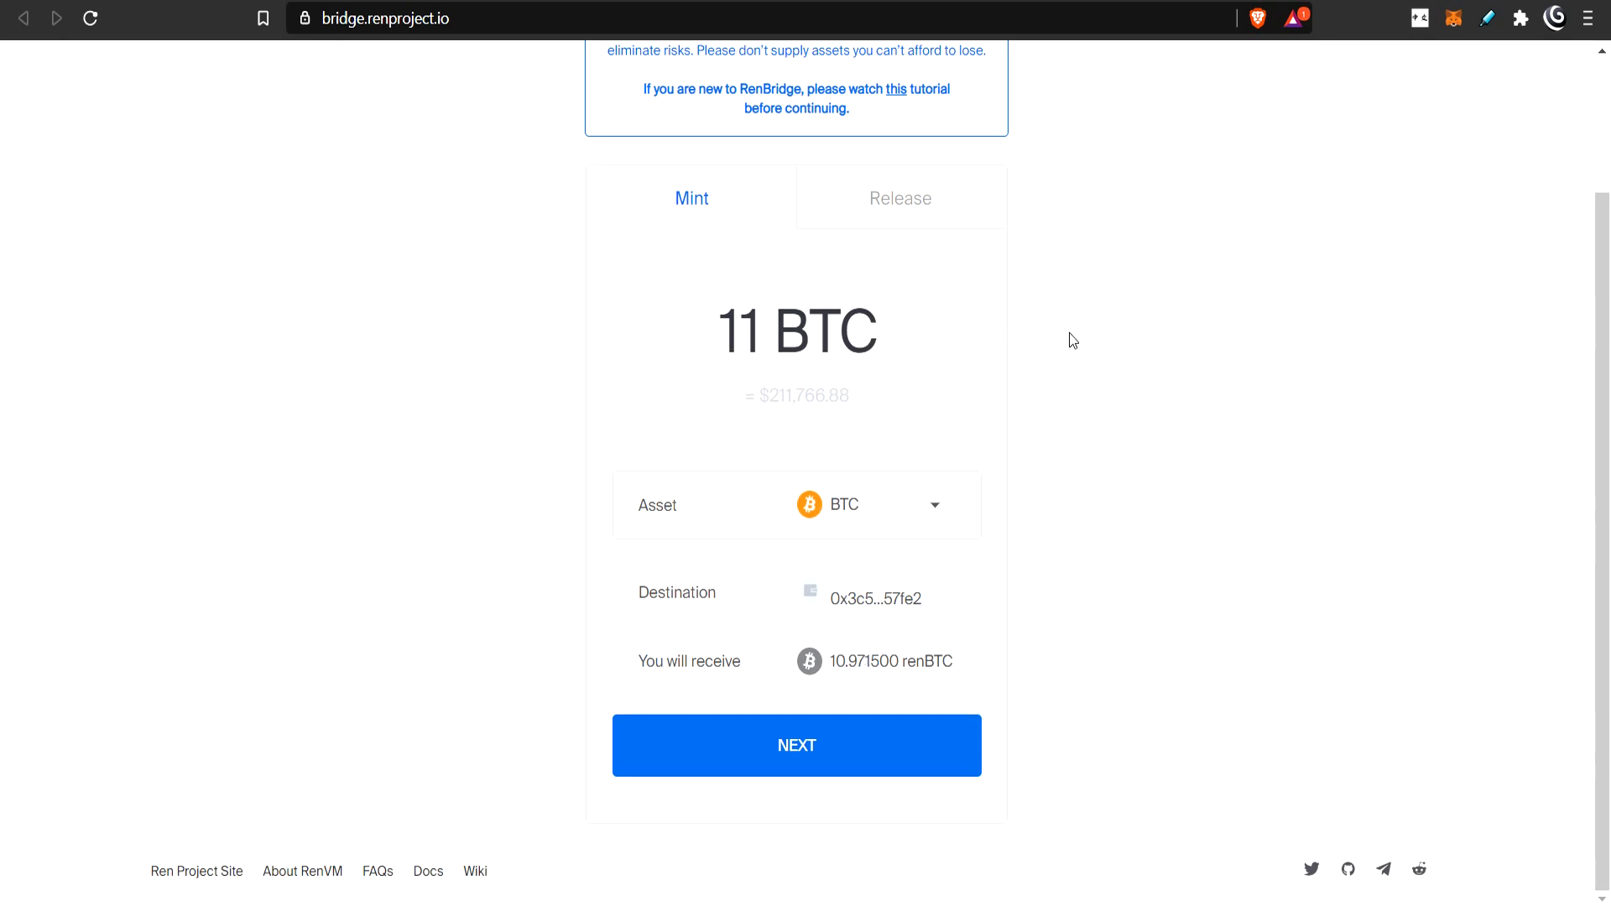
{"action": "scroll", "coordinate": [1072, 339], "scroll_direction": "up", "scroll_amount": 1}
{"action": "scroll", "coordinate": [1073, 339], "scroll_direction": "up", "scroll_amount": 2}
{"action": "scroll", "coordinate": [889, 564], "scroll_direction": "down", "scroll_amount": 2}
{"action": "scroll", "coordinate": [933, 666], "scroll_direction": "up", "scroll_amount": 2}
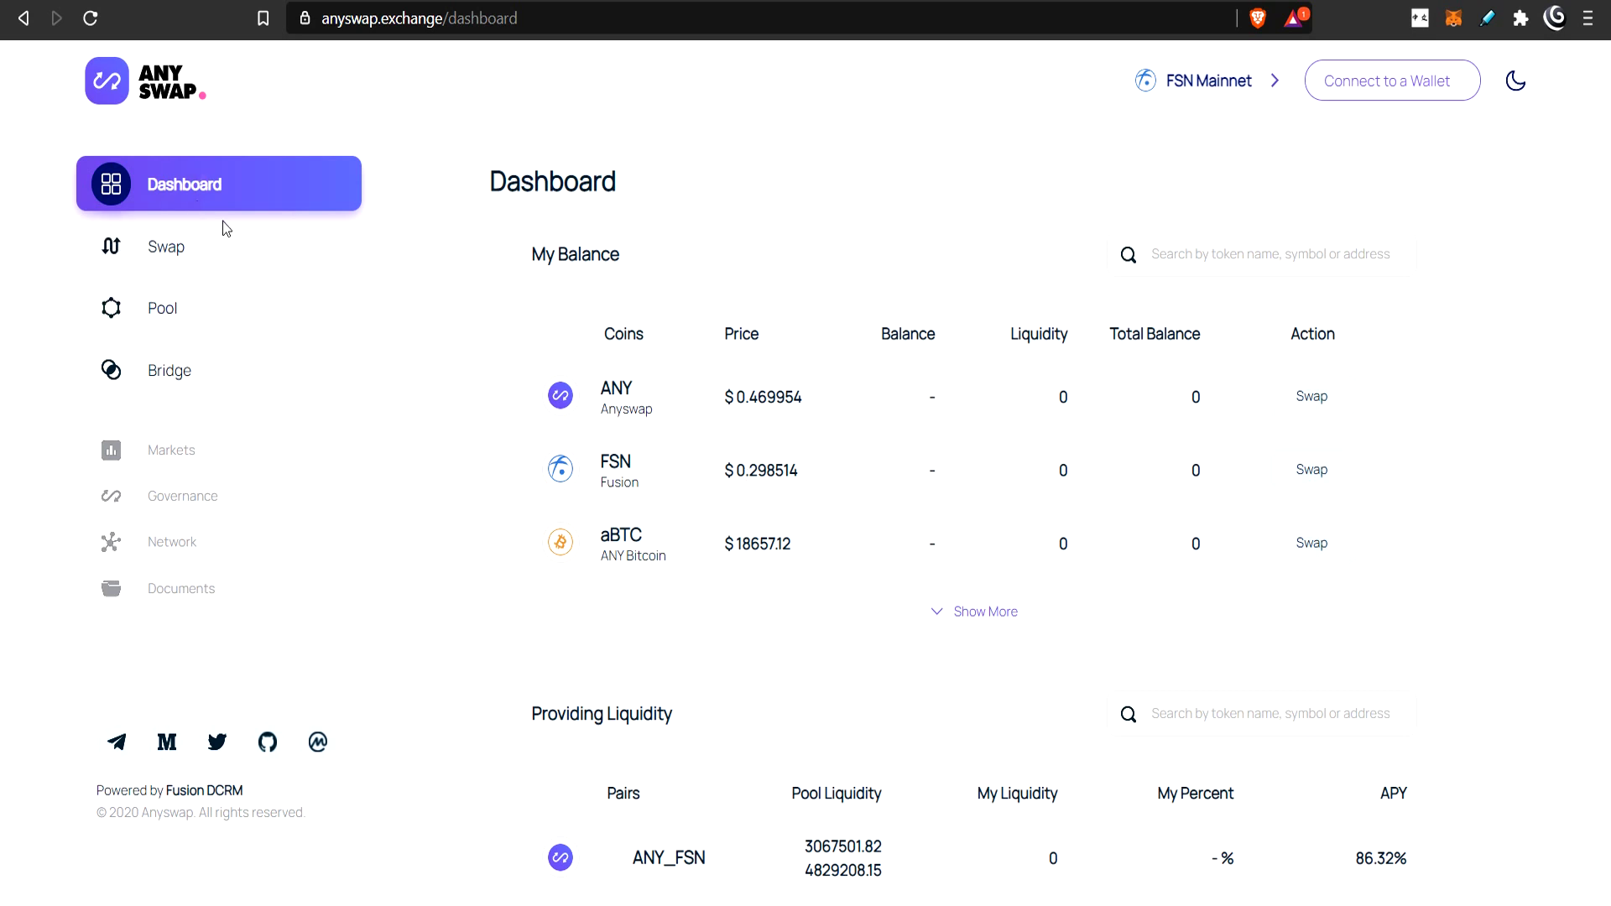
Switch AnySwap from FSN Mainnet to Ethereum Mainnet and bring up the BTC-to-anyBTC Bridge
{"action": "left_click", "coordinate": [1252, 77]}
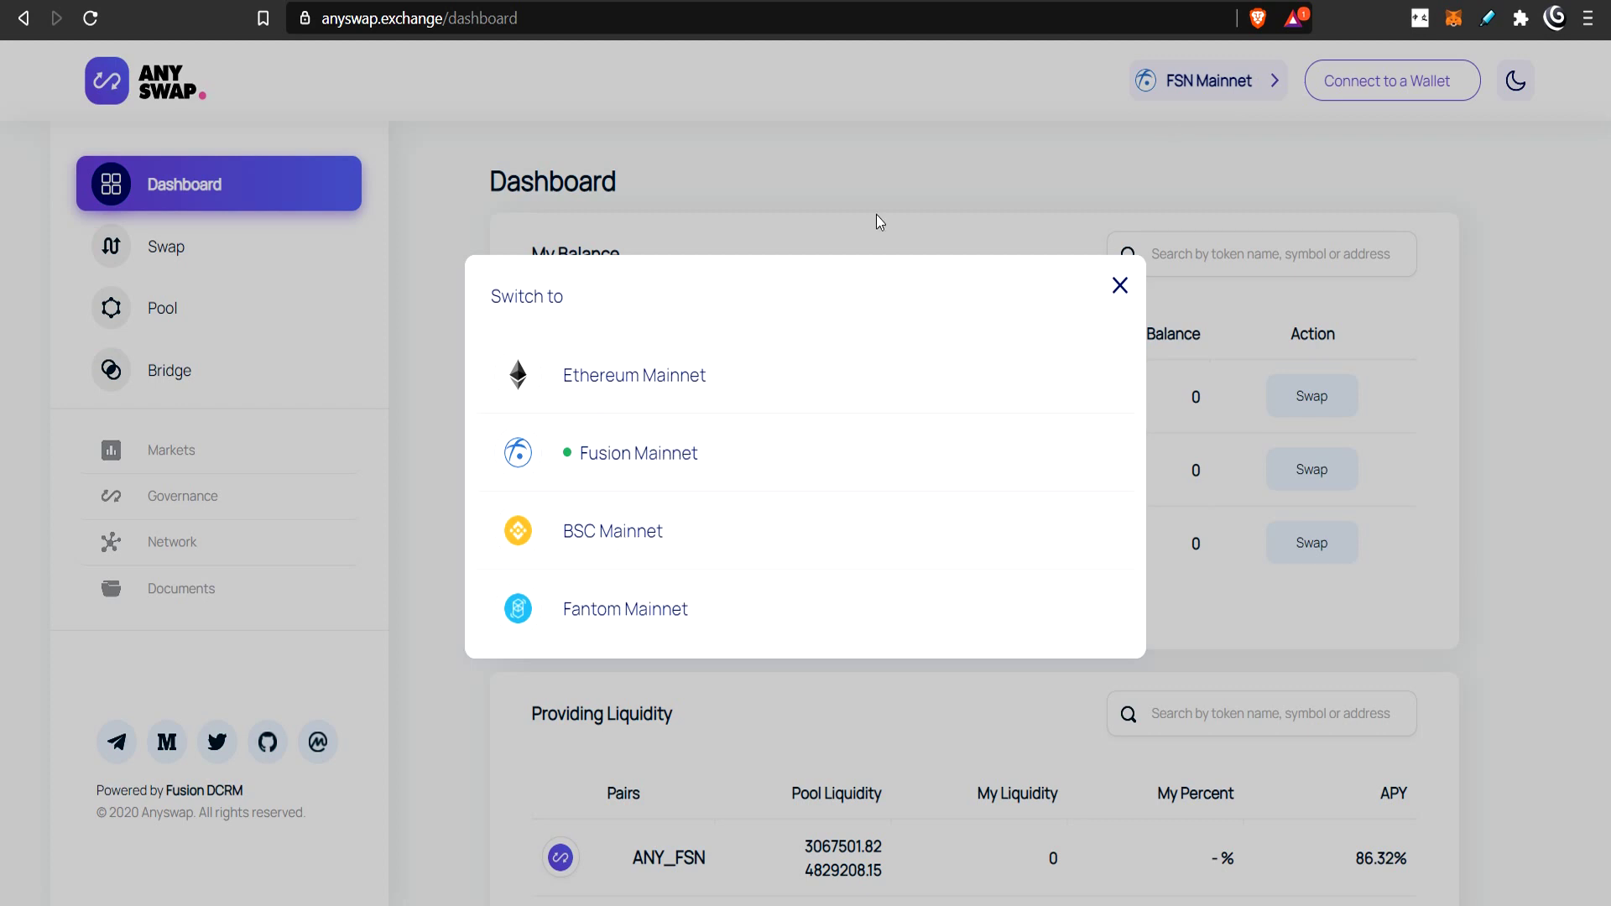
{"action": "left_click", "coordinate": [653, 395]}
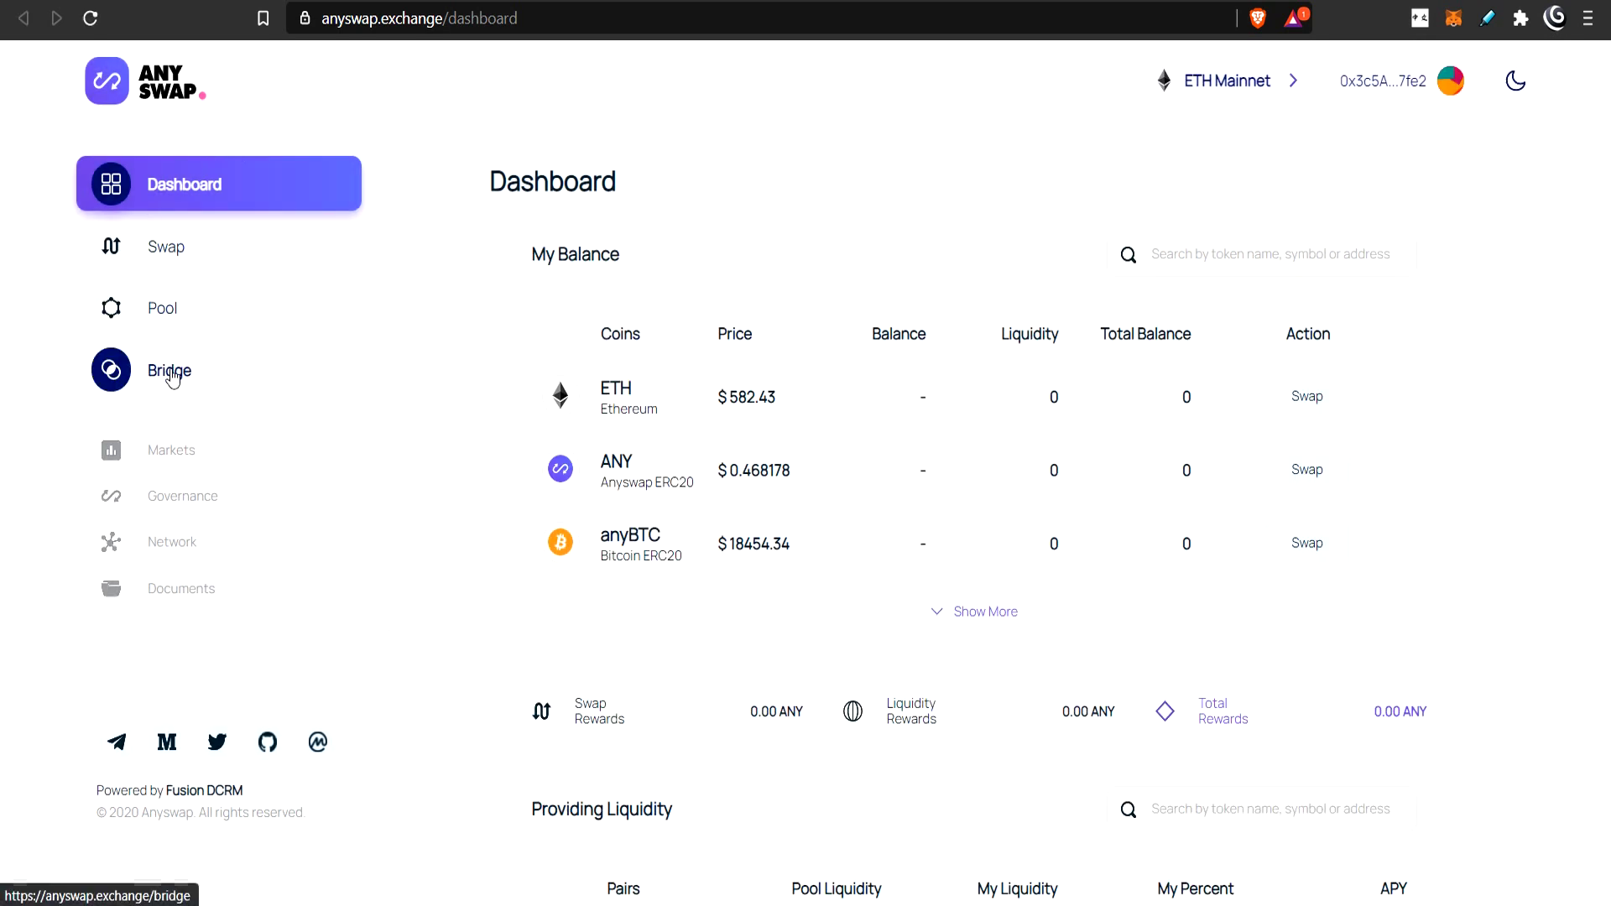
{"action": "left_click", "coordinate": [171, 373]}
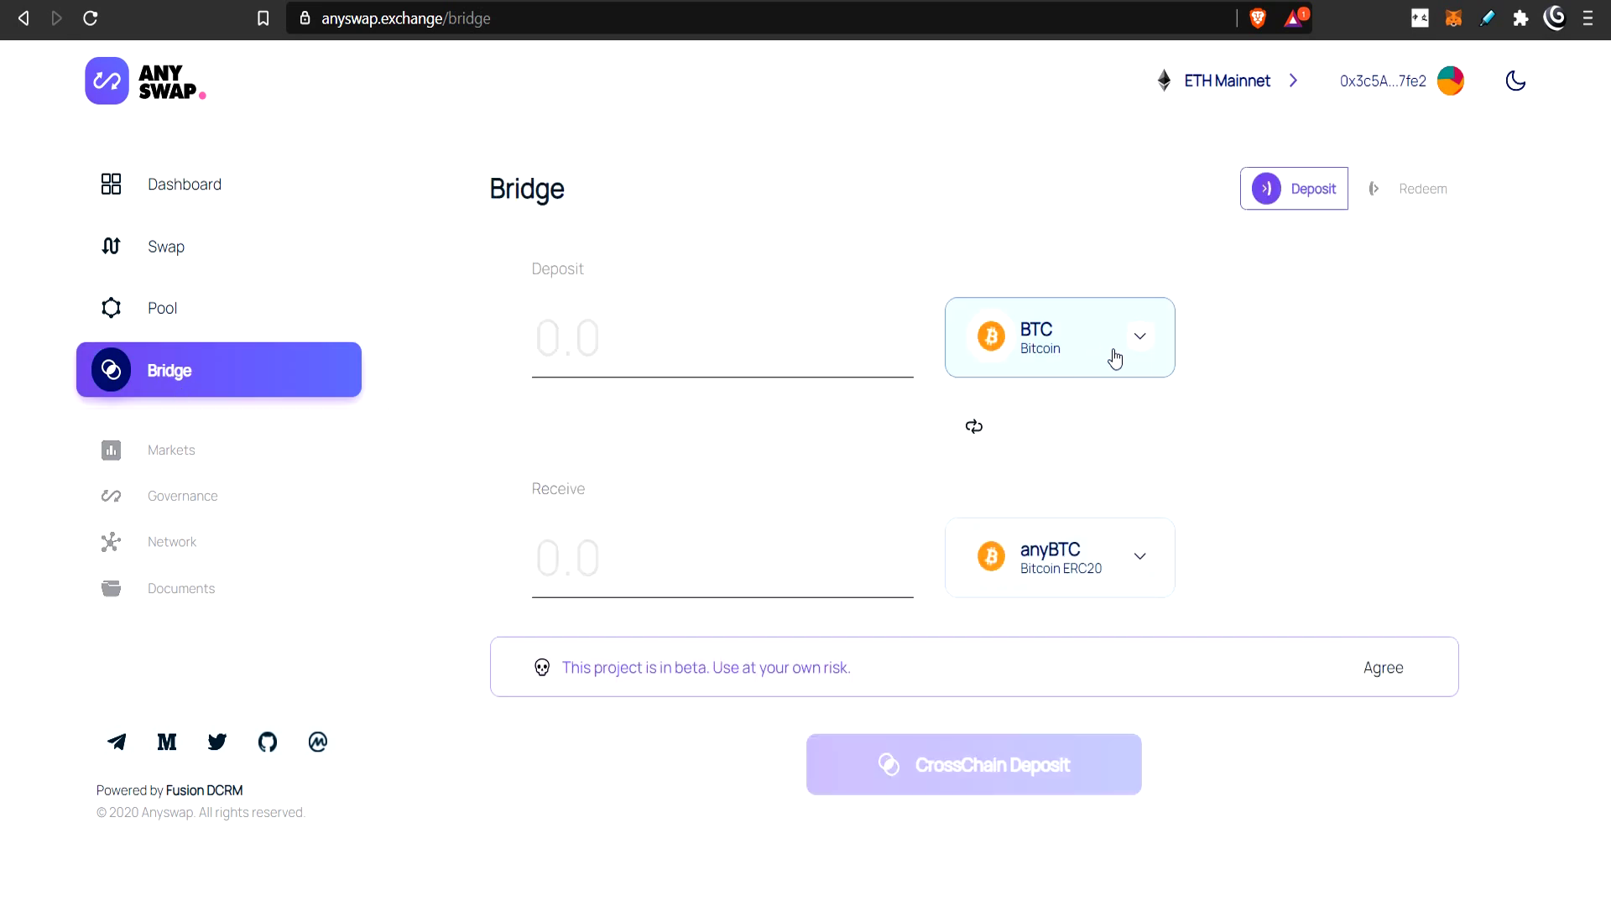
Enter an 11 BTC deposit for 11 anyBTC and review the BTC deposit address and Reminder notes
{"action": "left_click", "coordinate": [609, 344]}
{"action": "type", "text": "11"}
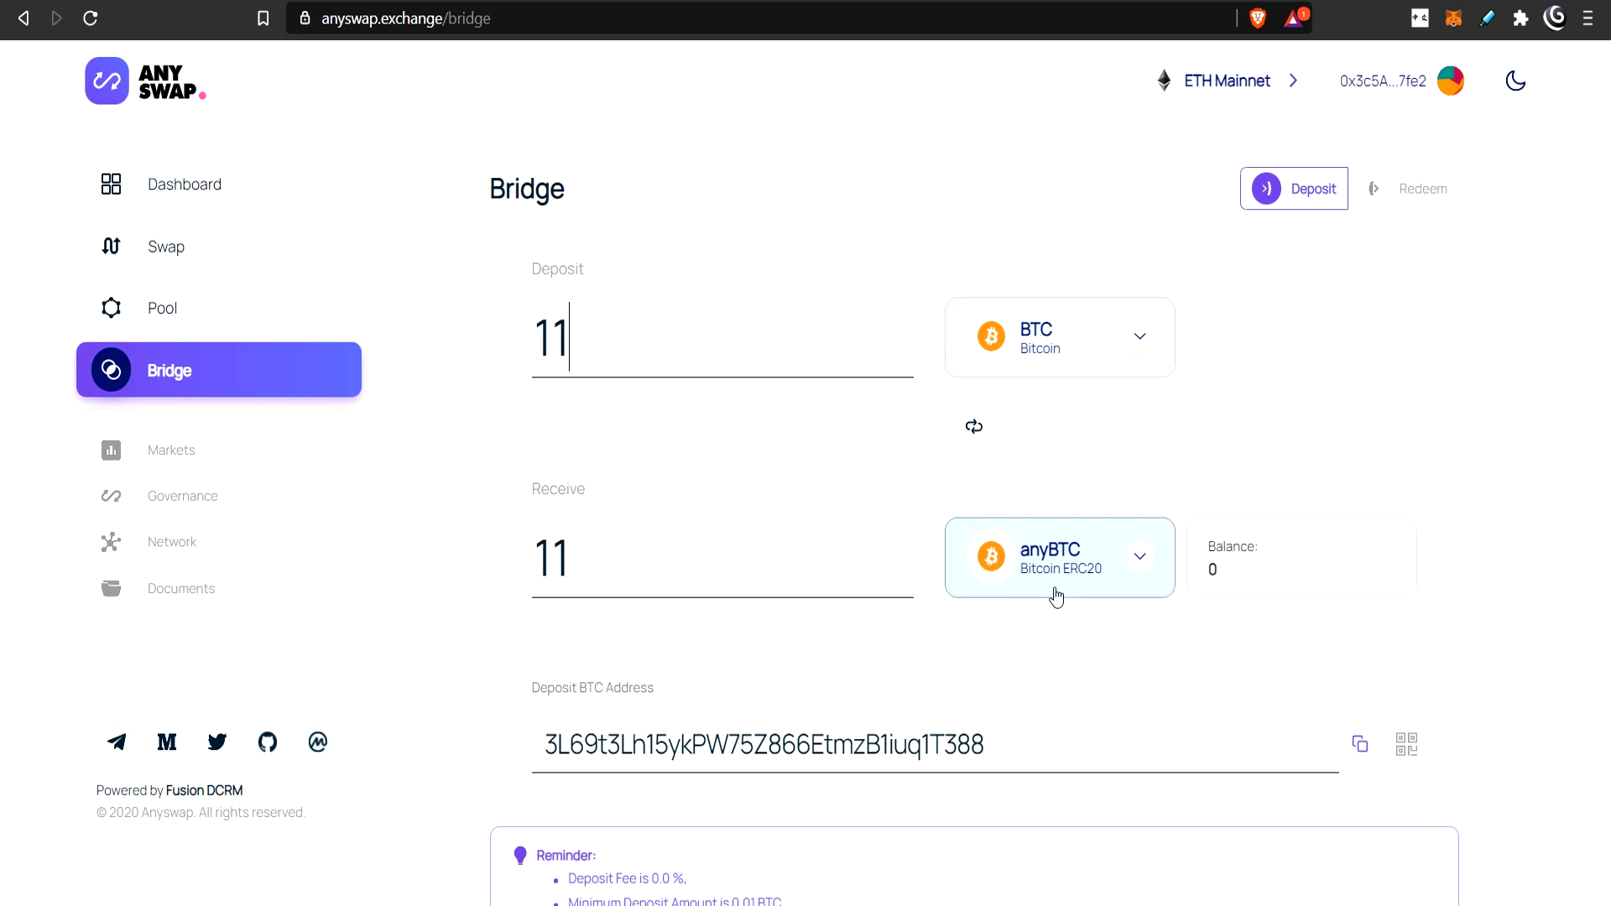
{"action": "scroll", "coordinate": [825, 442], "scroll_direction": "down", "scroll_amount": 4}
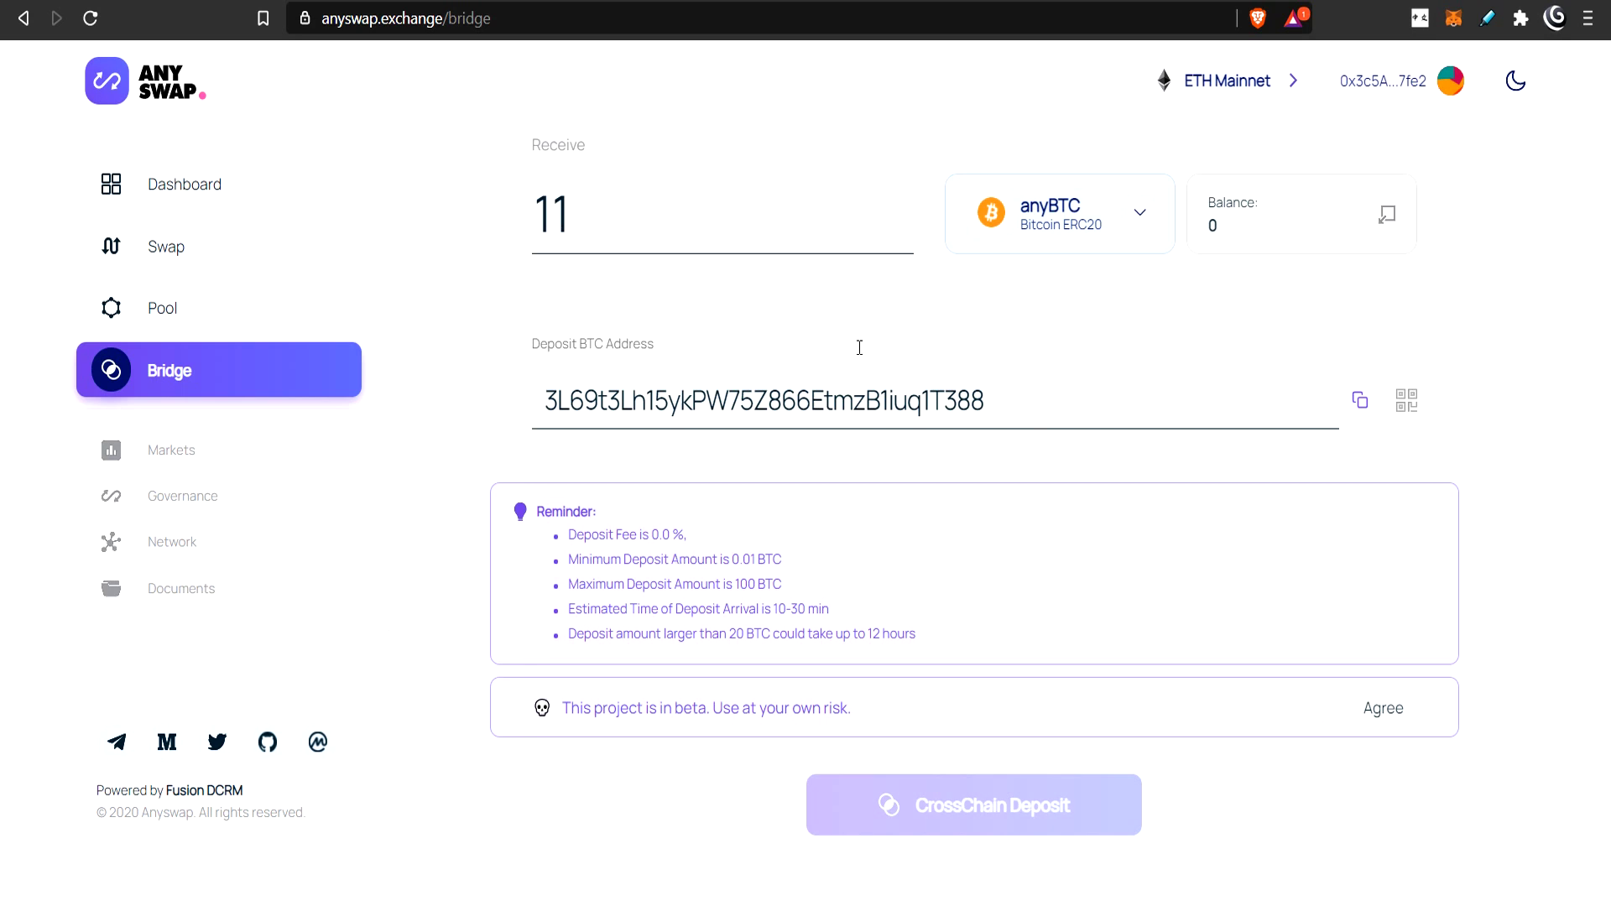
{"action": "scroll", "coordinate": [1064, 402], "scroll_direction": "up", "scroll_amount": 3}
{"action": "scroll", "coordinate": [727, 560], "scroll_direction": "up", "scroll_amount": 2}
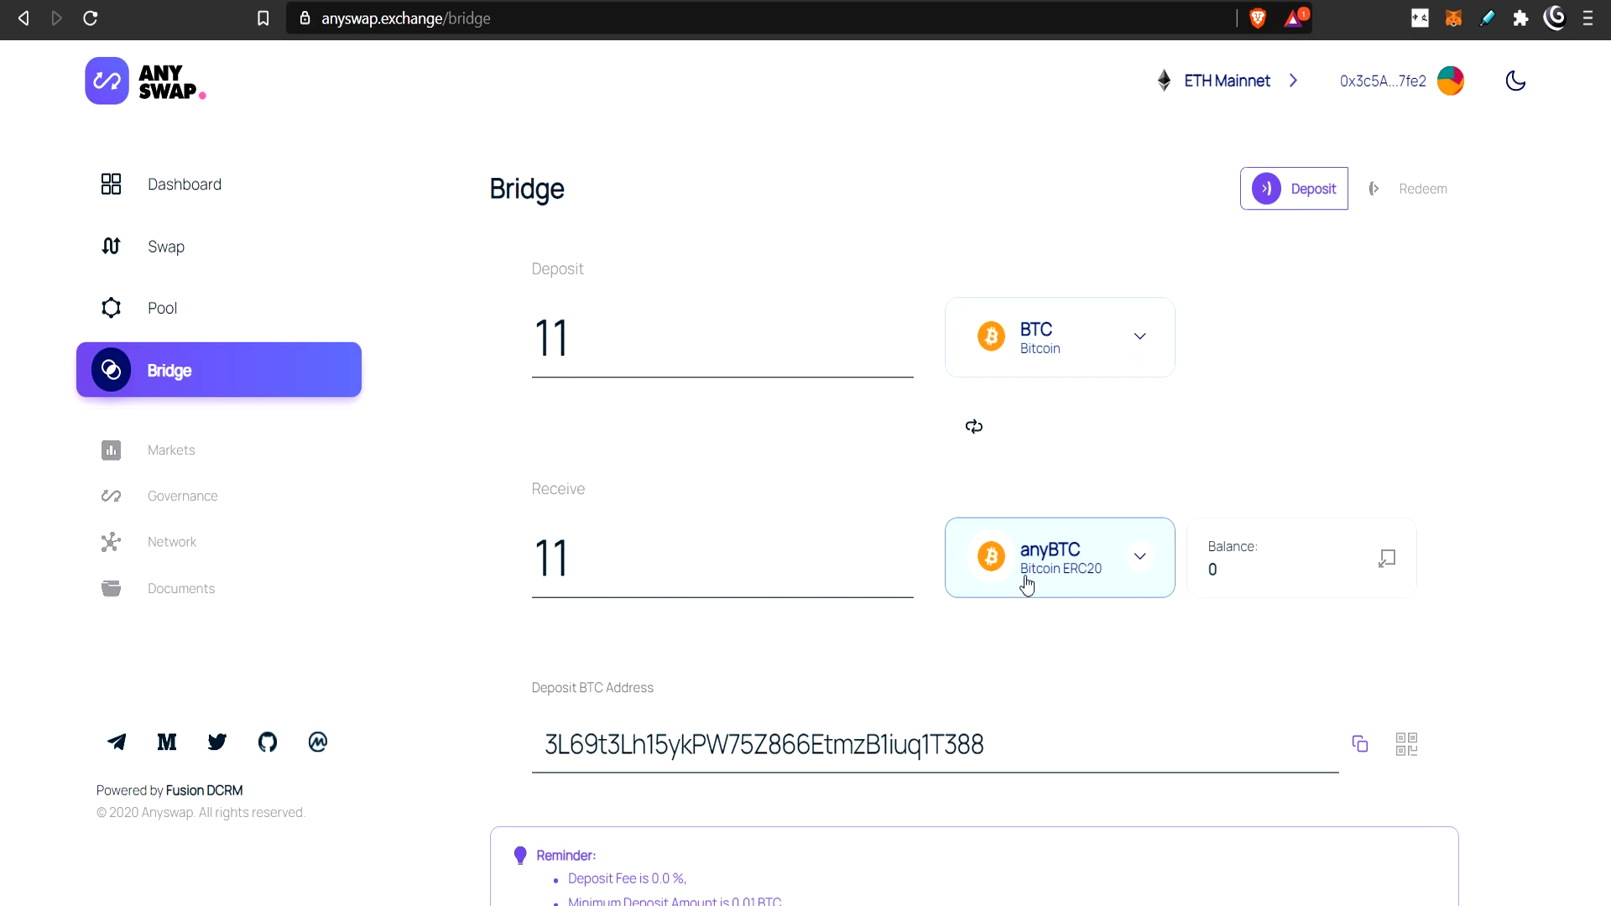
{"action": "scroll", "coordinate": [1054, 471], "scroll_direction": "down", "scroll_amount": 3}
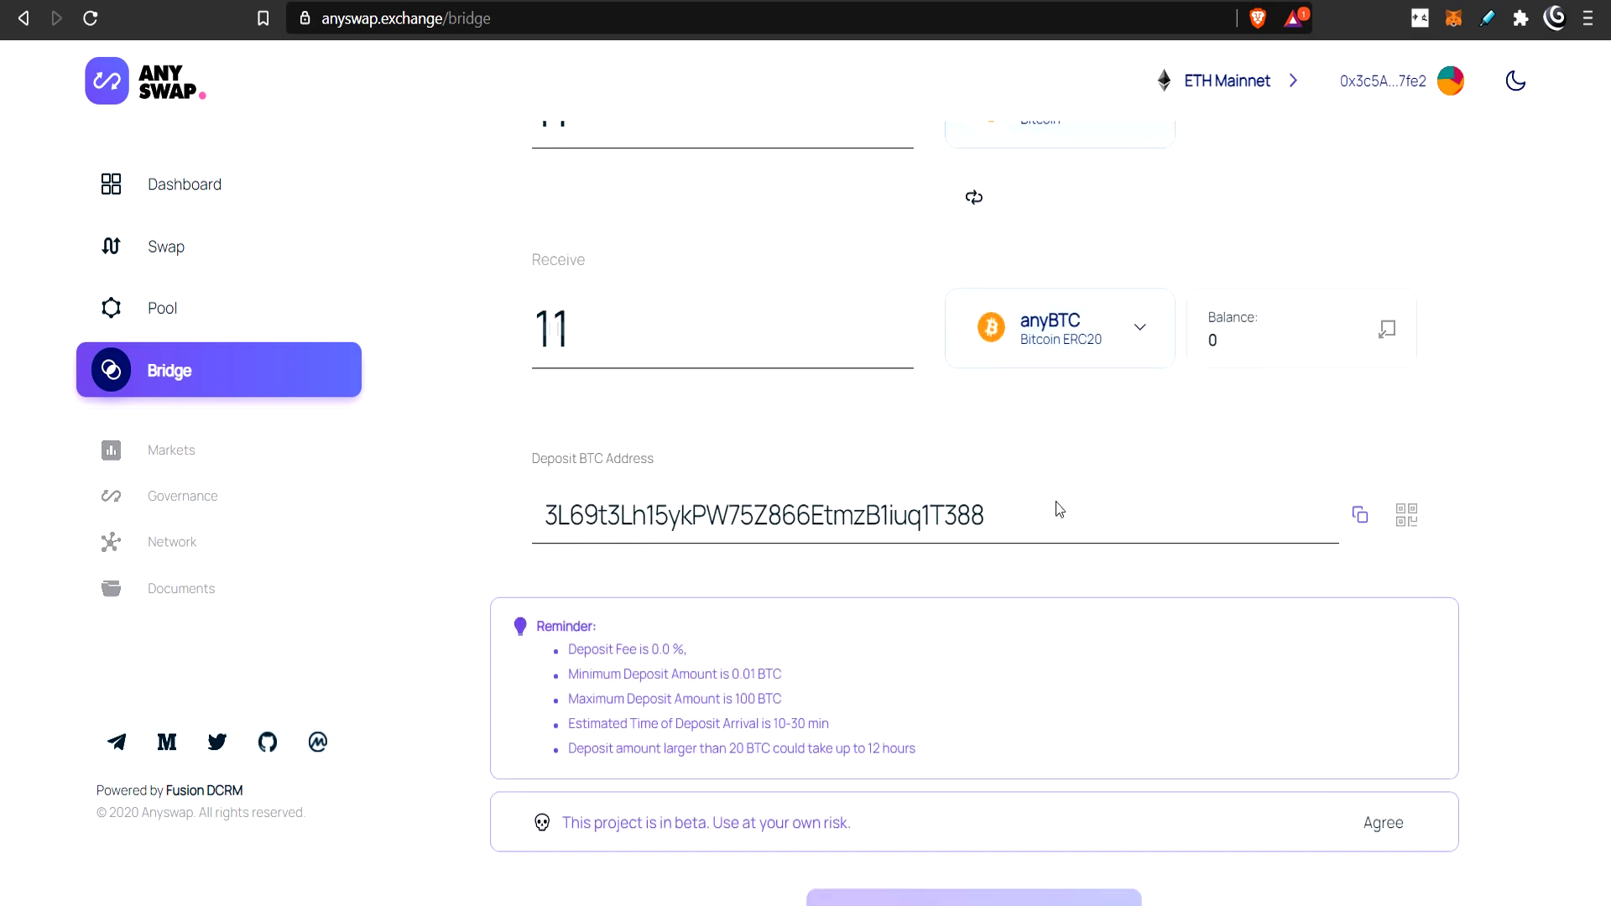
{"action": "scroll", "coordinate": [1056, 453], "scroll_direction": "up", "scroll_amount": 3}
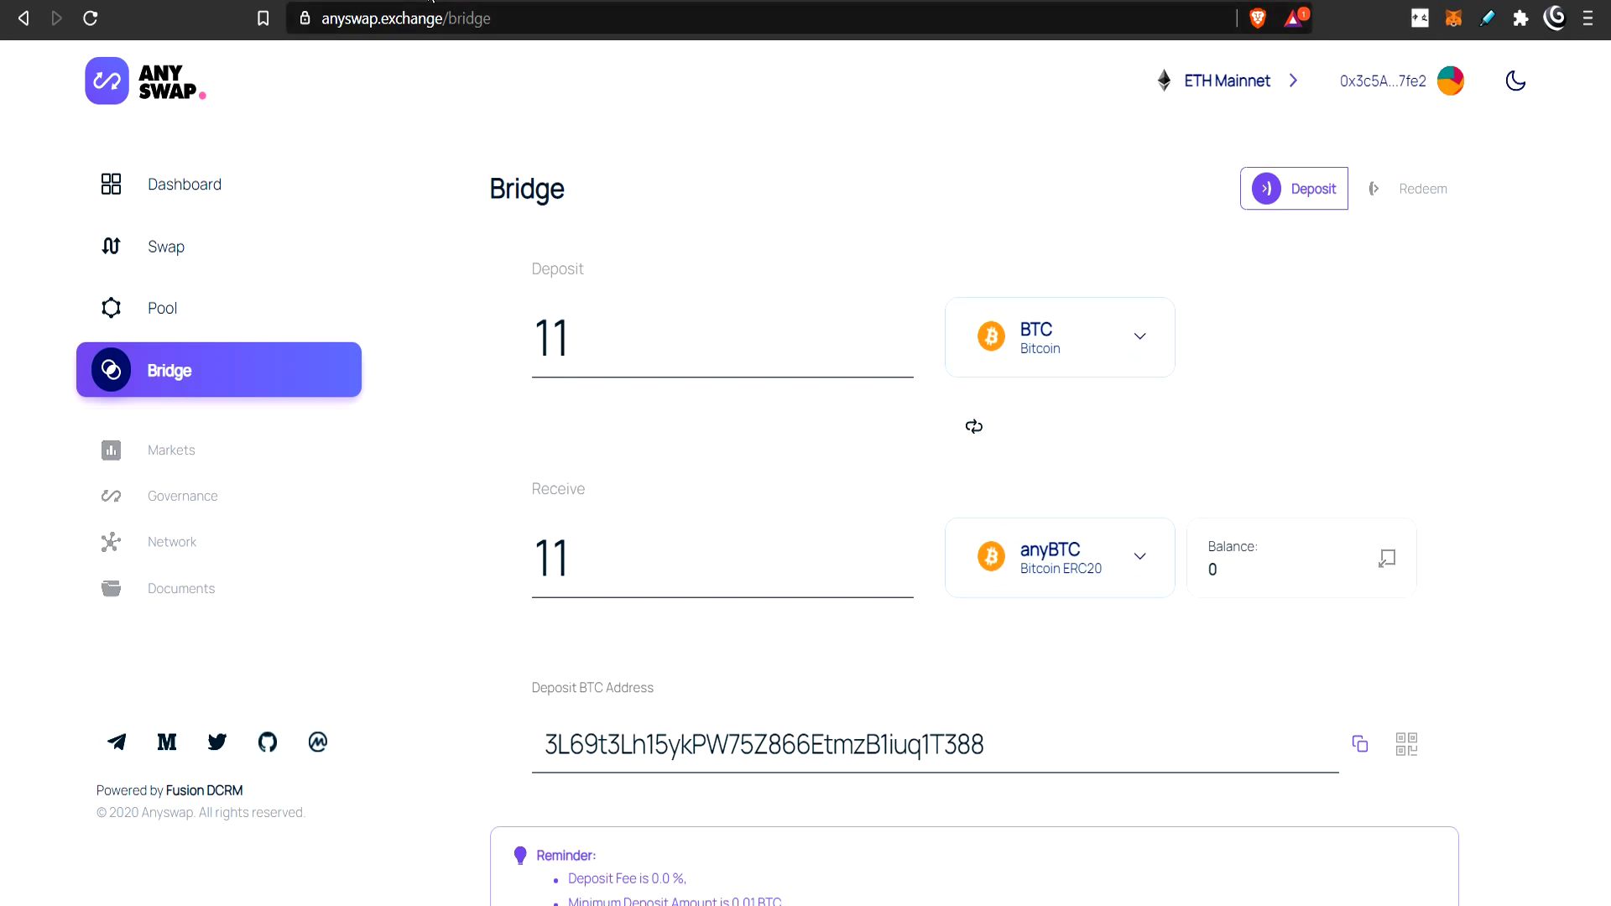
Go to stats.synthetix.io and review the Trading Volume, Total Active Stakers and Staking sections
{"action": "key", "text": "ctrl+Tab"}
{"action": "scroll", "coordinate": [668, 505], "scroll_direction": "up", "scroll_amount": 15}
{"action": "scroll", "coordinate": [682, 520], "scroll_direction": "up", "scroll_amount": 20}
{"action": "scroll", "coordinate": [683, 512], "scroll_direction": "down", "scroll_amount": 5}
{"action": "scroll", "coordinate": [689, 510], "scroll_direction": "down", "scroll_amount": 15}
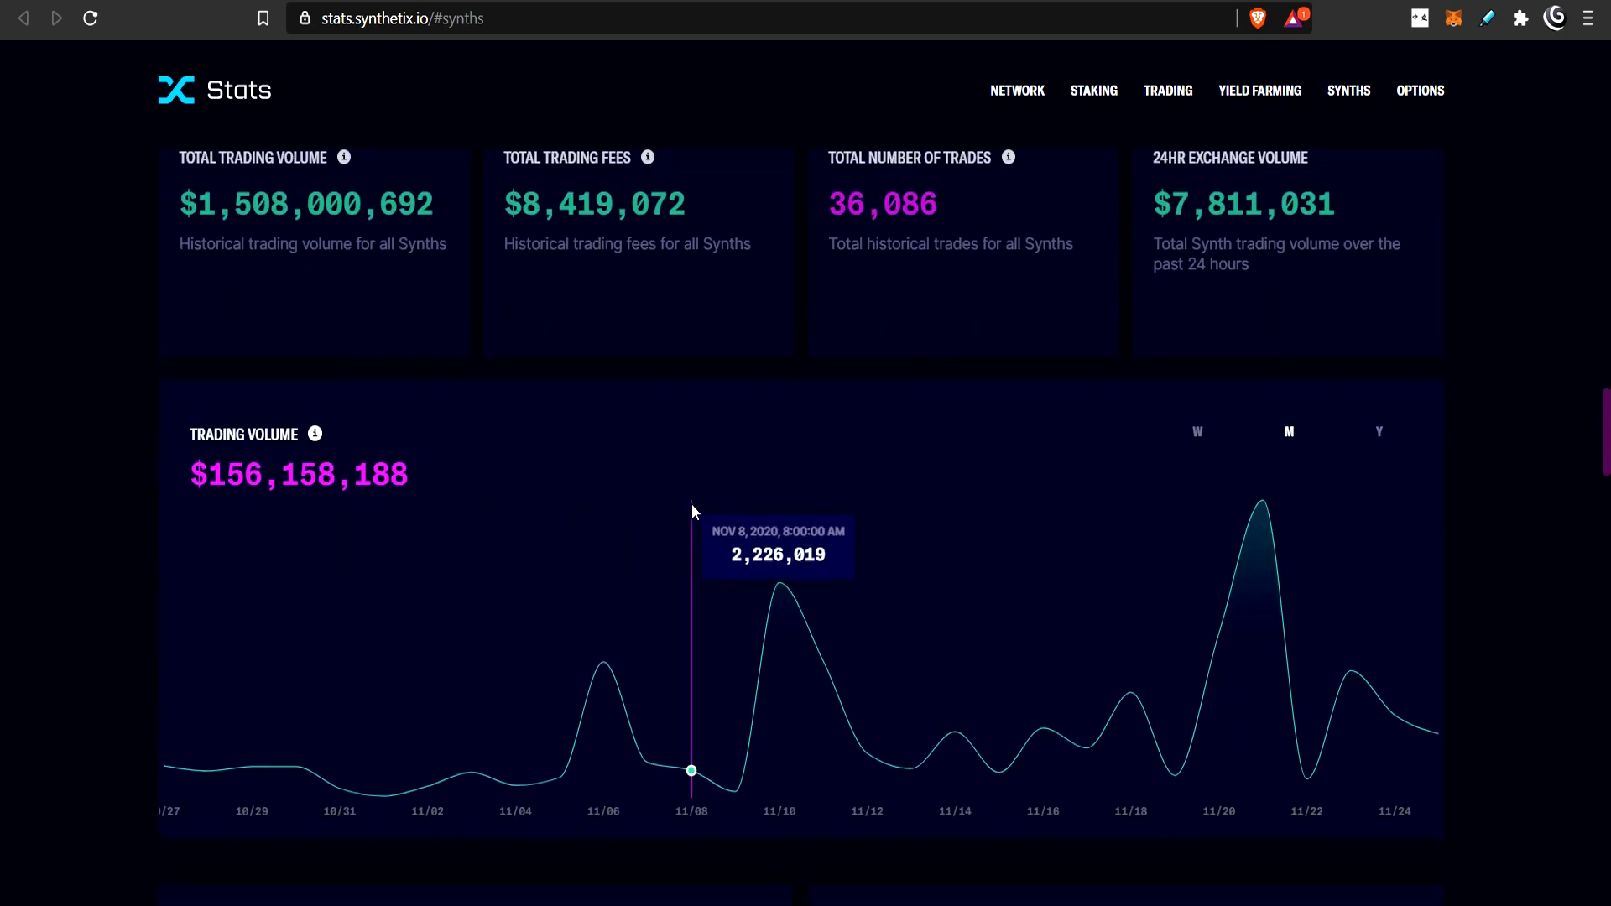
{"action": "scroll", "coordinate": [693, 509], "scroll_direction": "down", "scroll_amount": 7}
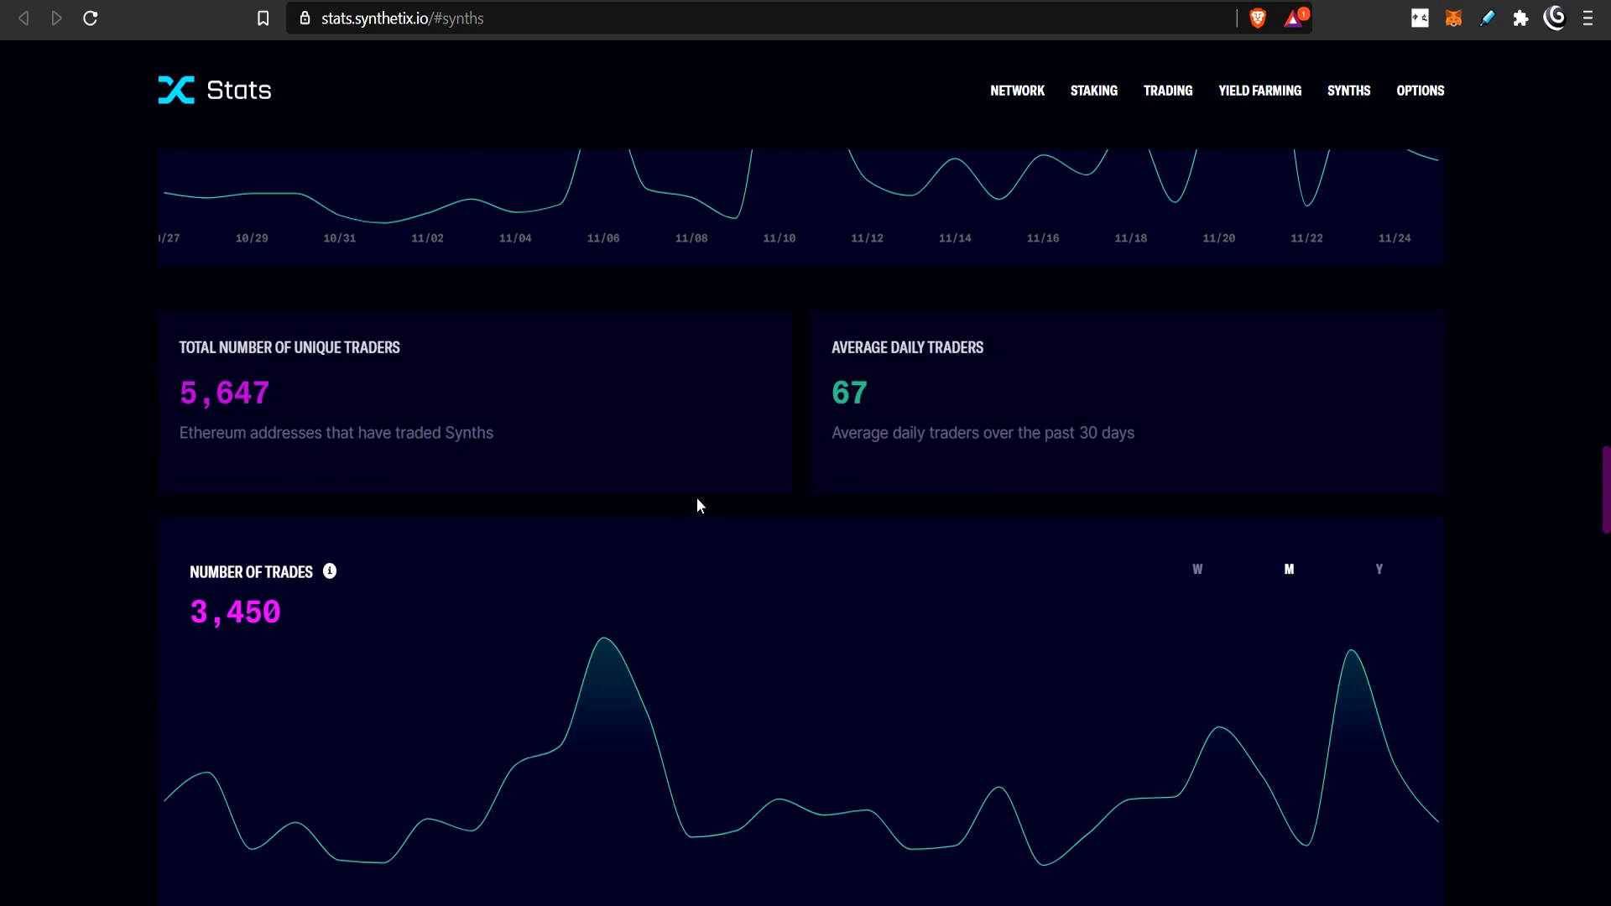
{"action": "scroll", "coordinate": [697, 499], "scroll_direction": "up", "scroll_amount": 4}
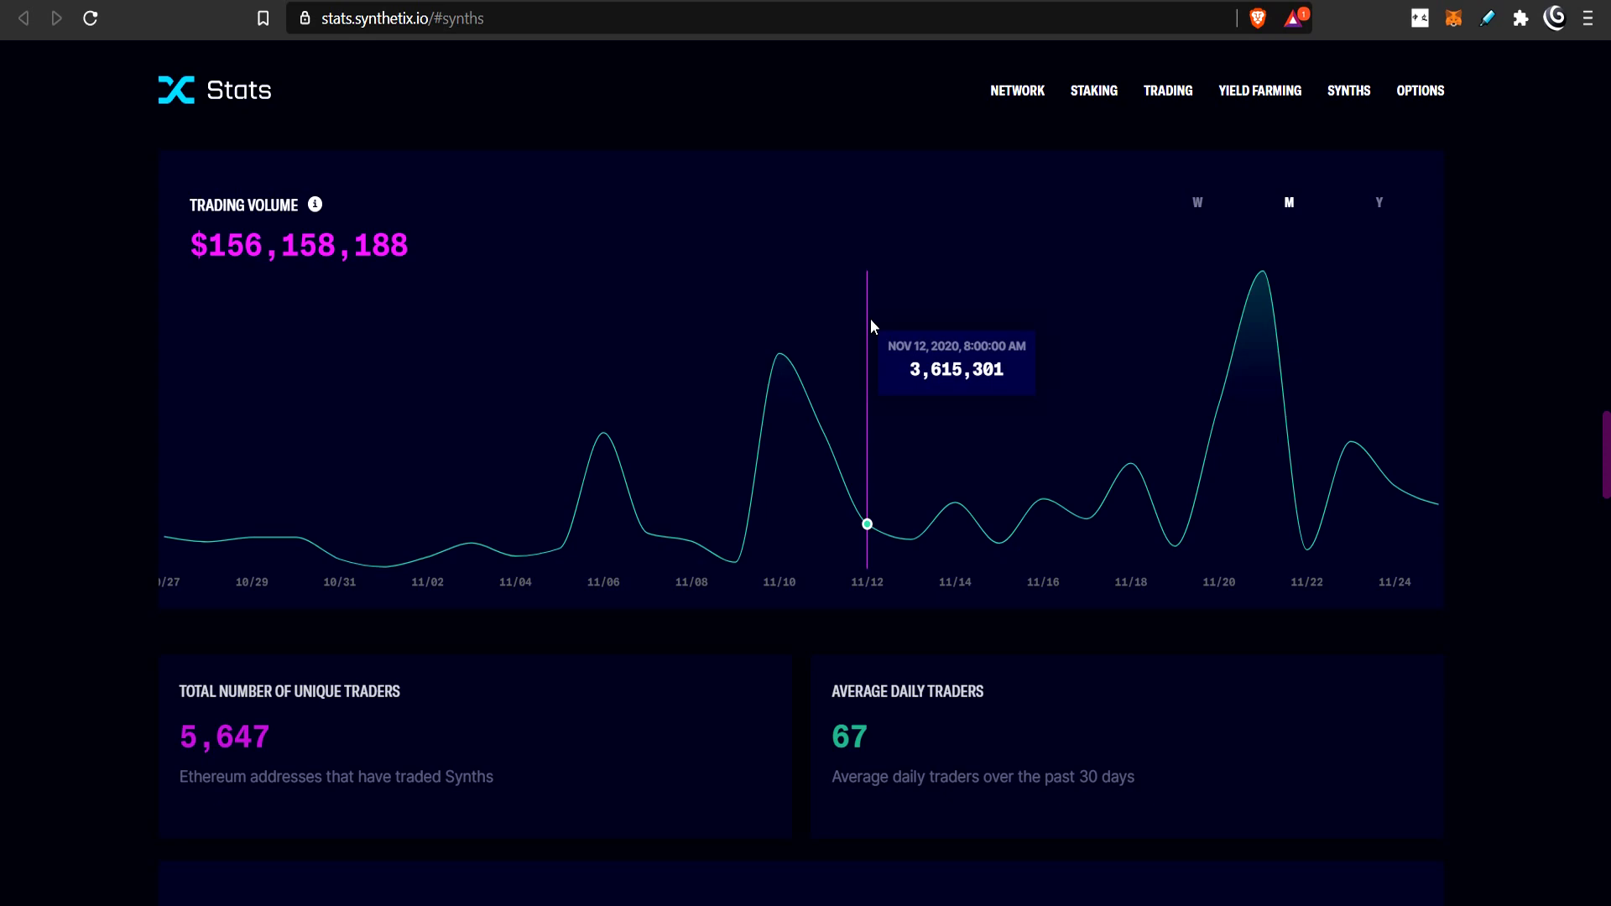
{"action": "scroll", "coordinate": [869, 604], "scroll_direction": "down", "scroll_amount": 4}
{"action": "scroll", "coordinate": [871, 607], "scroll_direction": "up", "scroll_amount": 7}
{"action": "scroll", "coordinate": [872, 608], "scroll_direction": "up", "scroll_amount": 10}
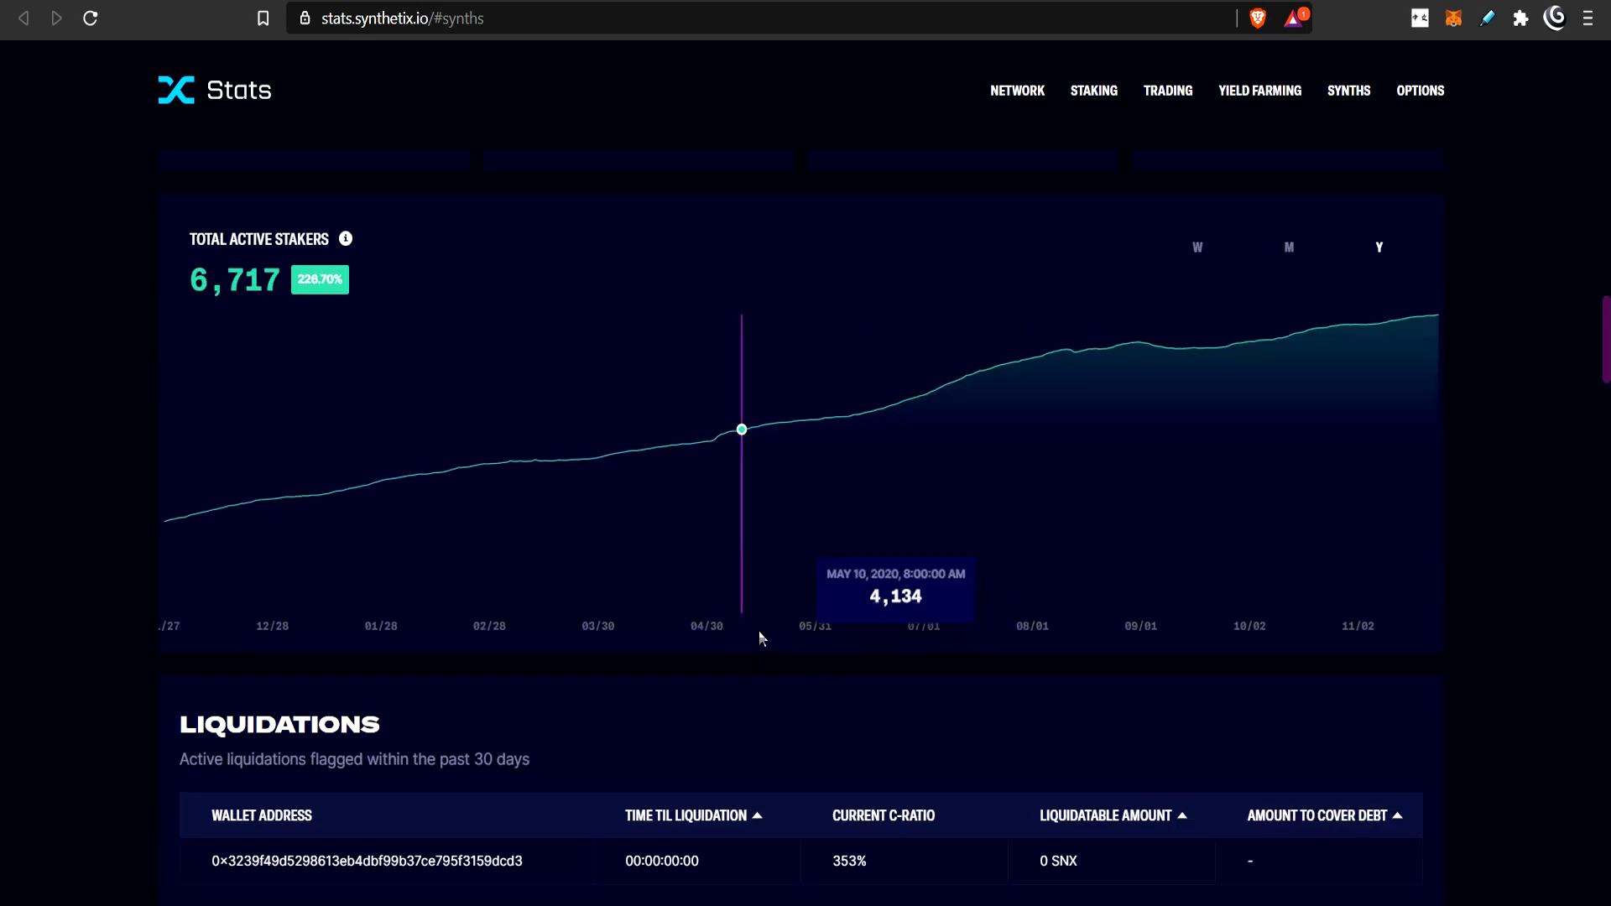
{"action": "scroll", "coordinate": [770, 644], "scroll_direction": "up", "scroll_amount": 5}
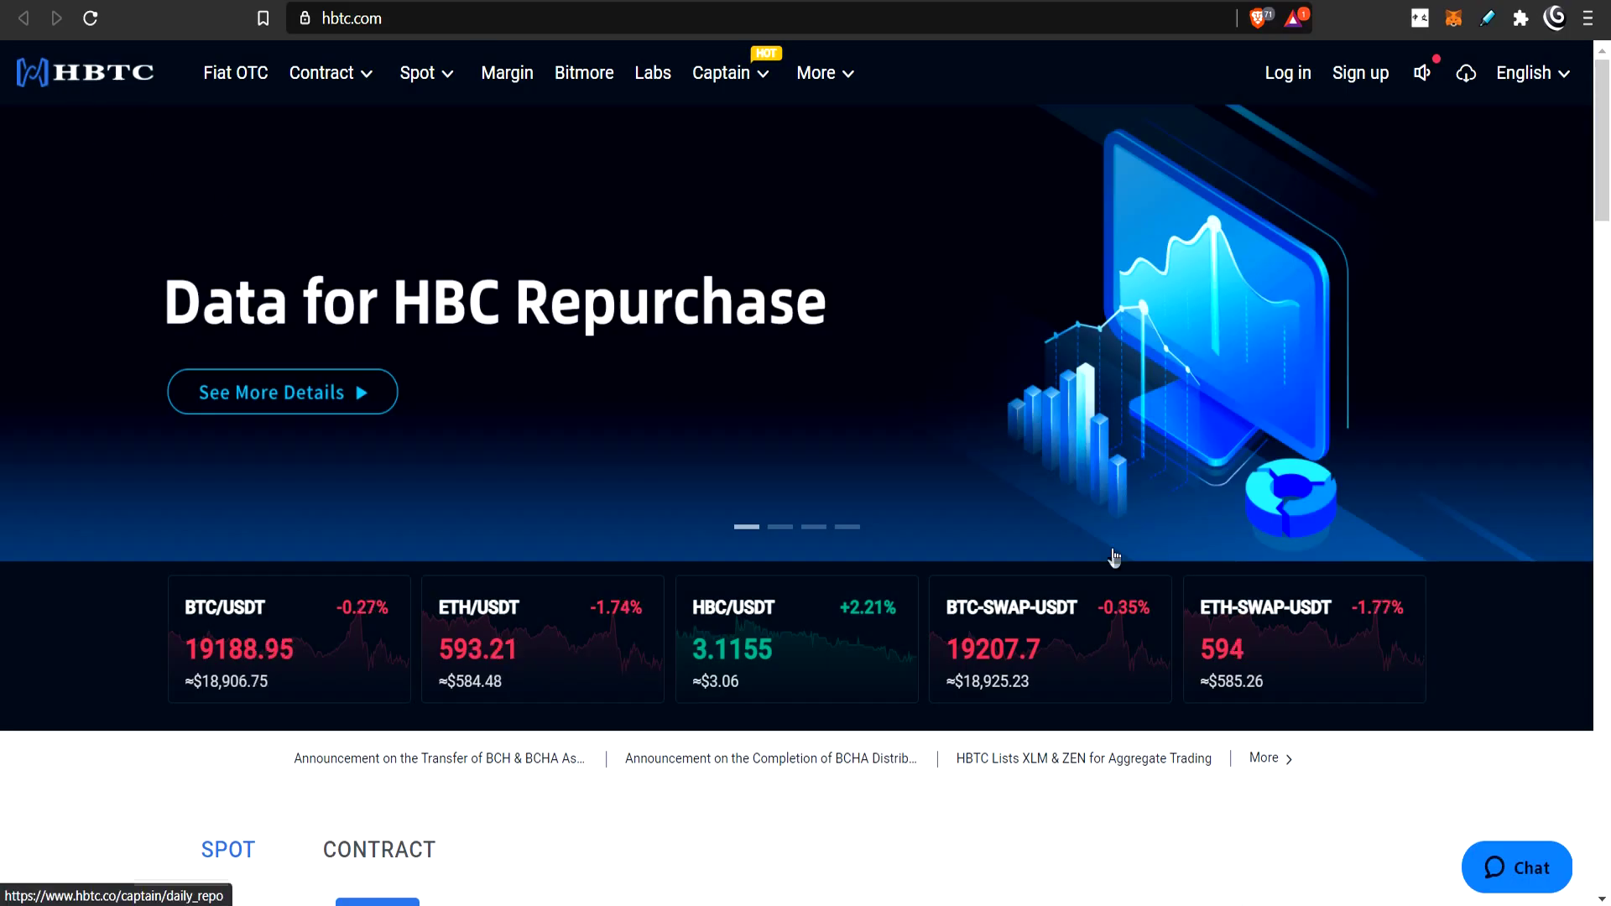
Scroll the HBTC home page down to the SPOT market table and back to the top
{"action": "scroll", "coordinate": [1116, 546], "scroll_direction": "down", "scroll_amount": 3}
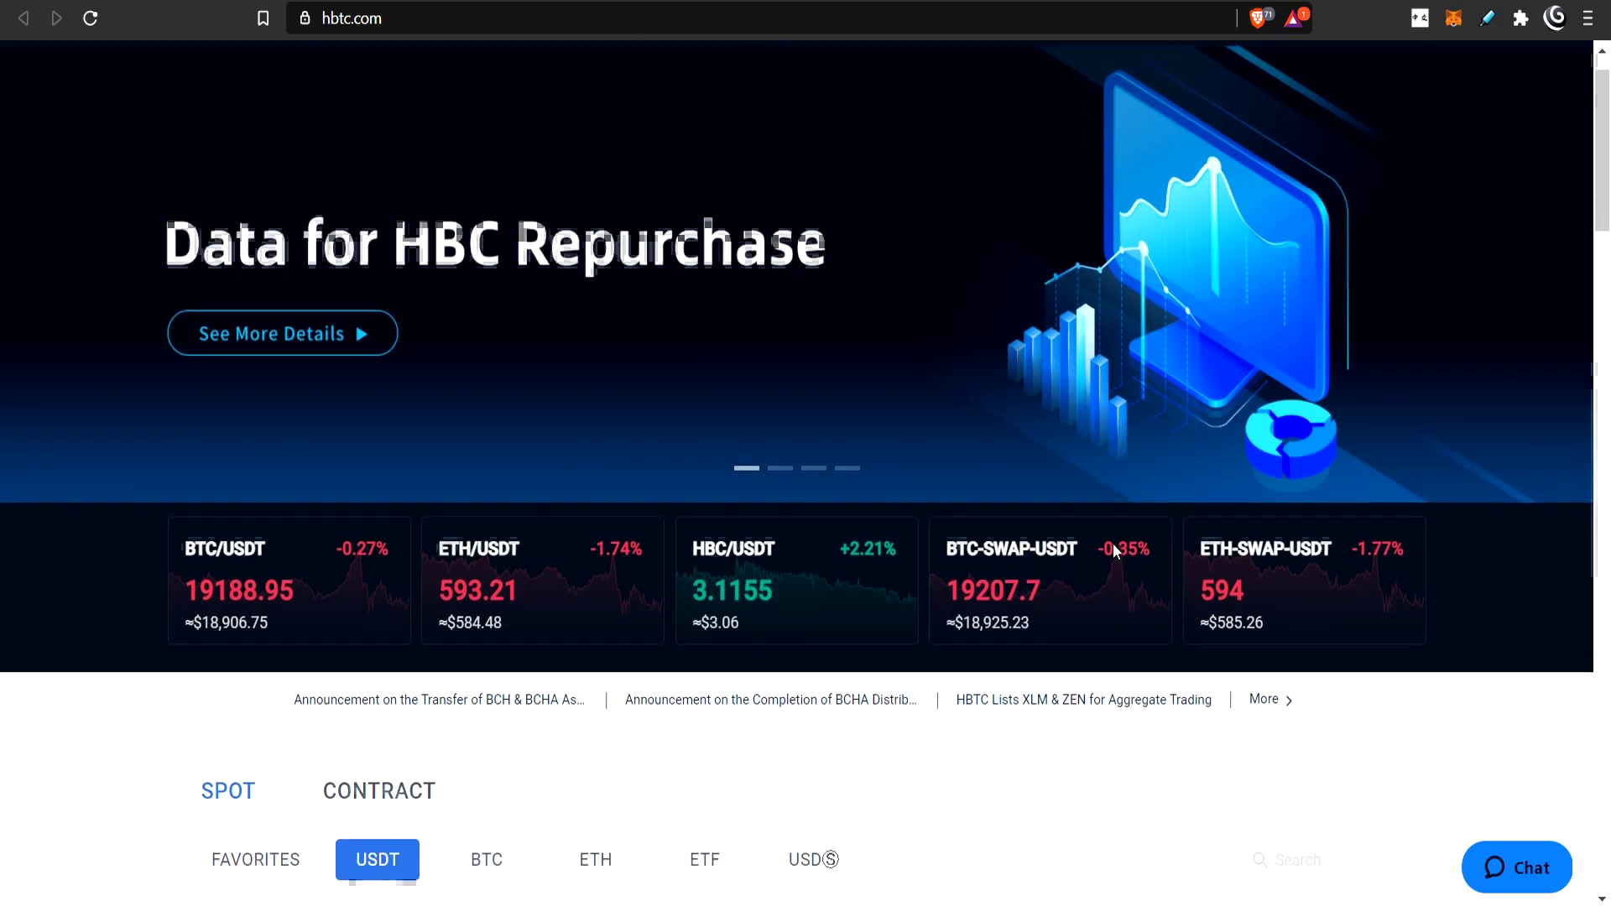
{"action": "scroll", "coordinate": [1113, 545], "scroll_direction": "down", "scroll_amount": 4}
{"action": "scroll", "coordinate": [1115, 554], "scroll_direction": "up", "scroll_amount": 7}
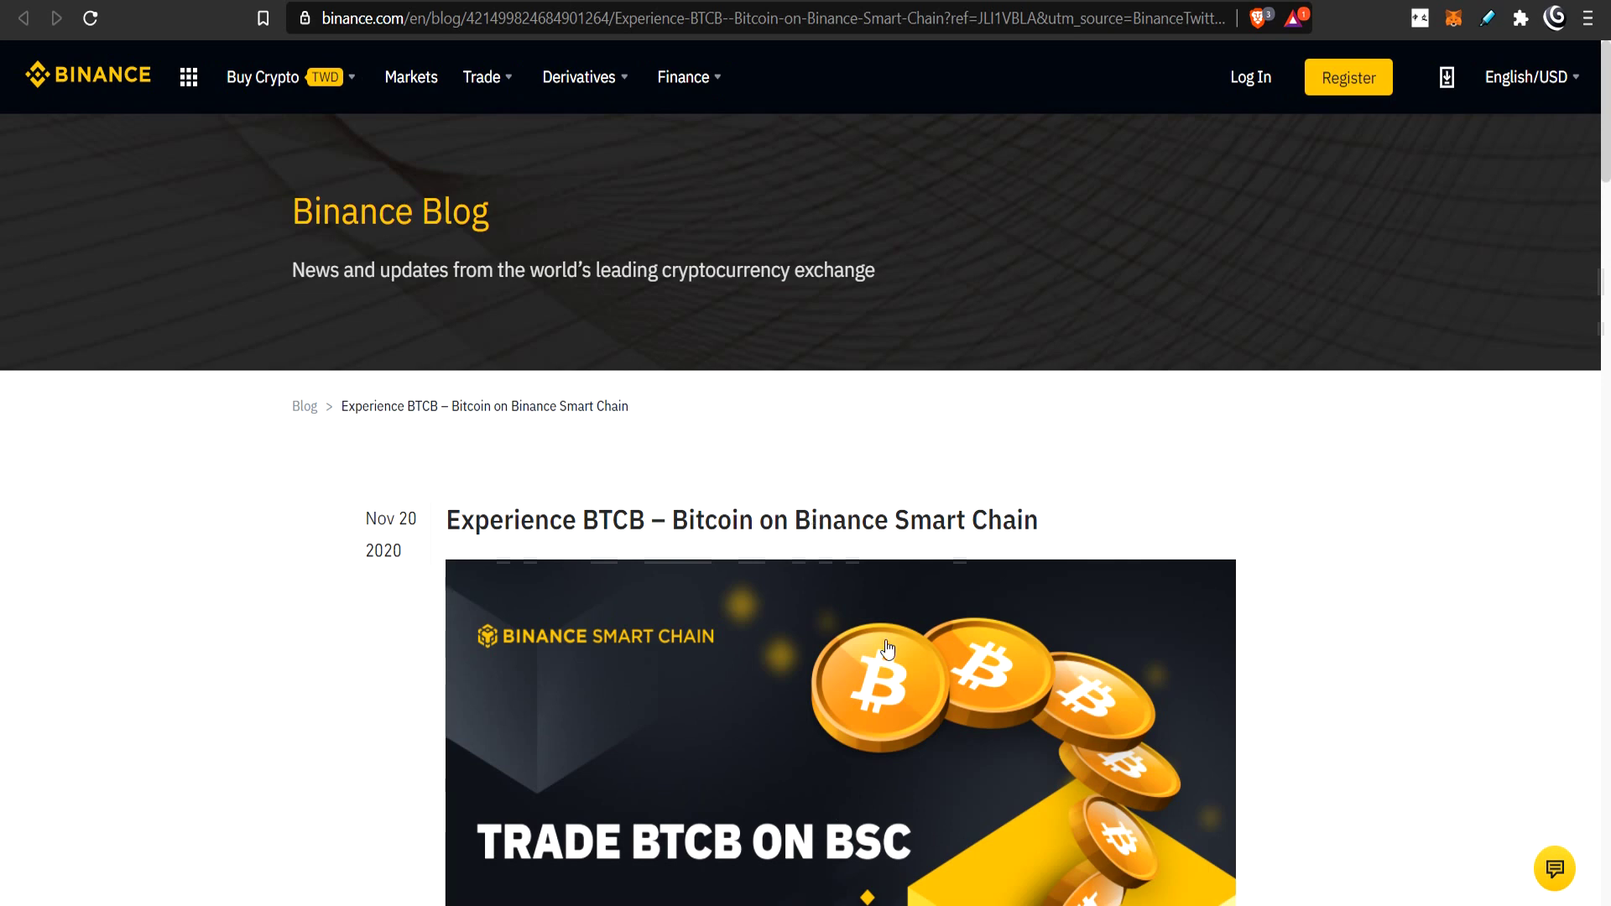
{"action": "scroll", "coordinate": [890, 654], "scroll_direction": "down", "scroll_amount": 3}
{"action": "scroll", "coordinate": [893, 663], "scroll_direction": "up", "scroll_amount": 3}
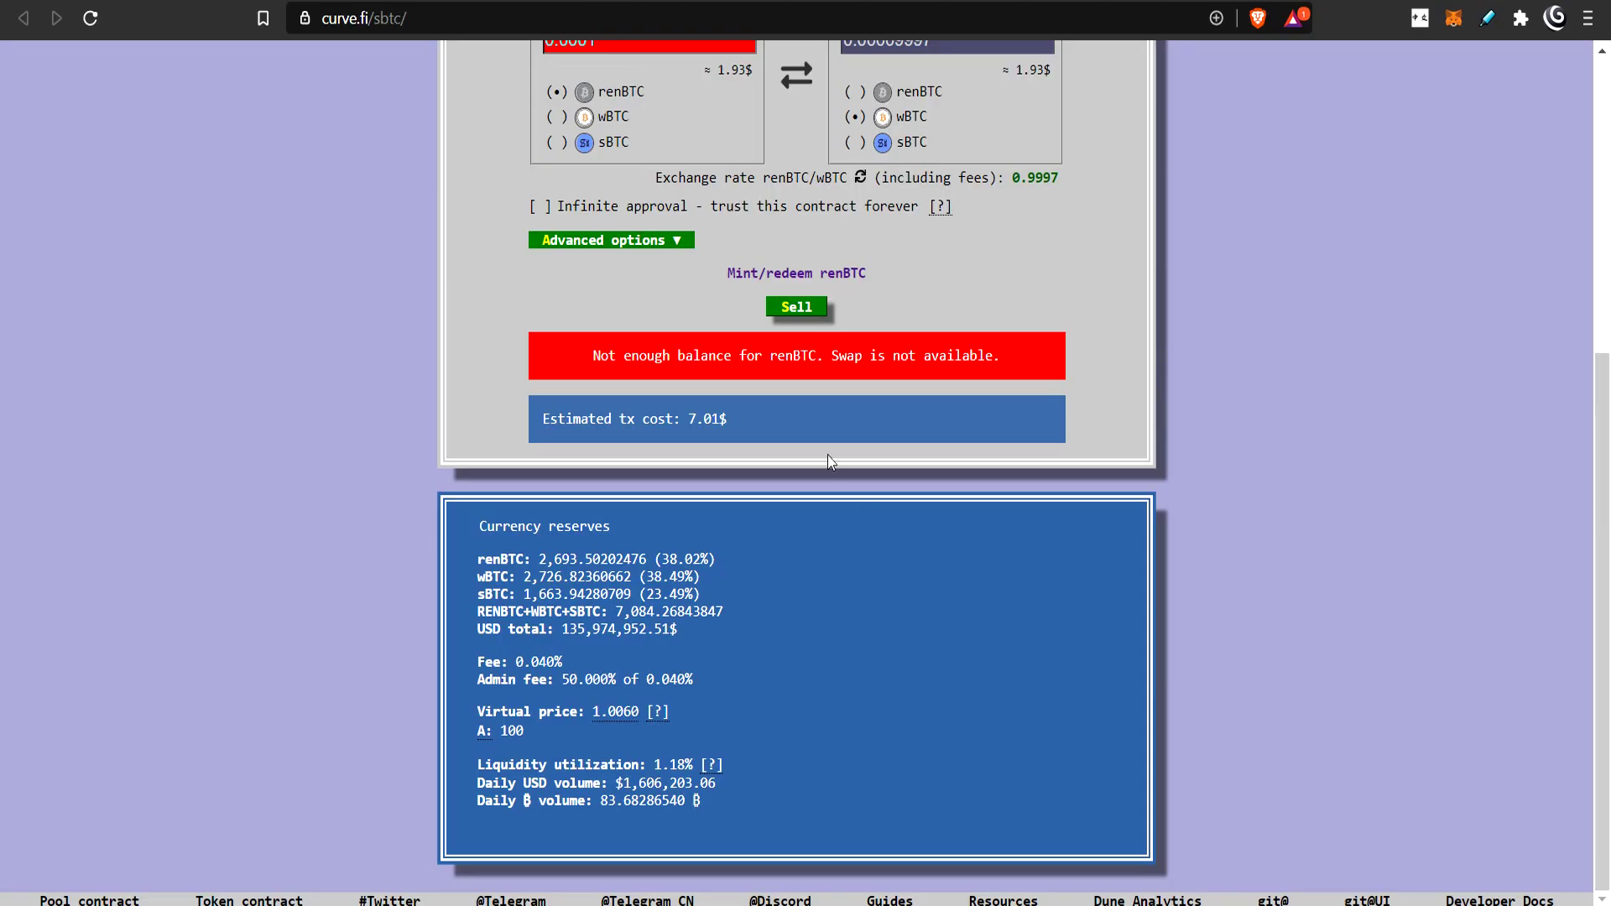
Quote 1 renBTC into 0.99971078 wBTC in the sBTC pool, review its reserves, and bring up the pool list
{"action": "scroll", "coordinate": [863, 498], "scroll_direction": "up", "scroll_amount": 6}
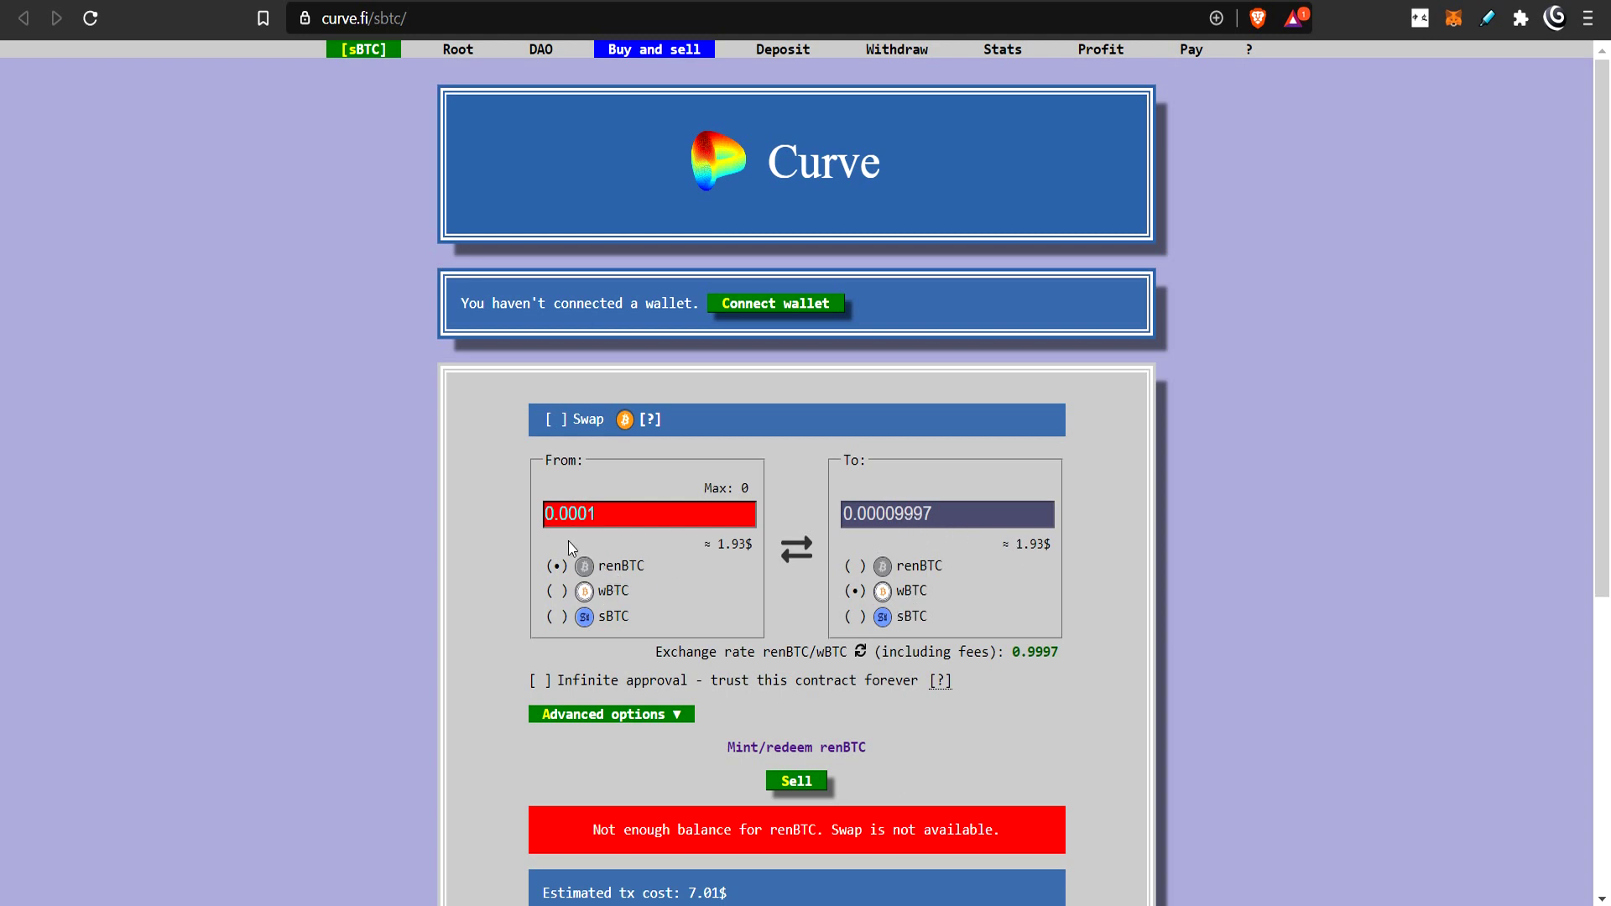
{"action": "left_click_drag", "start_coordinate": [603, 522], "coordinate": [517, 510]}
{"action": "type", "text": "1"}
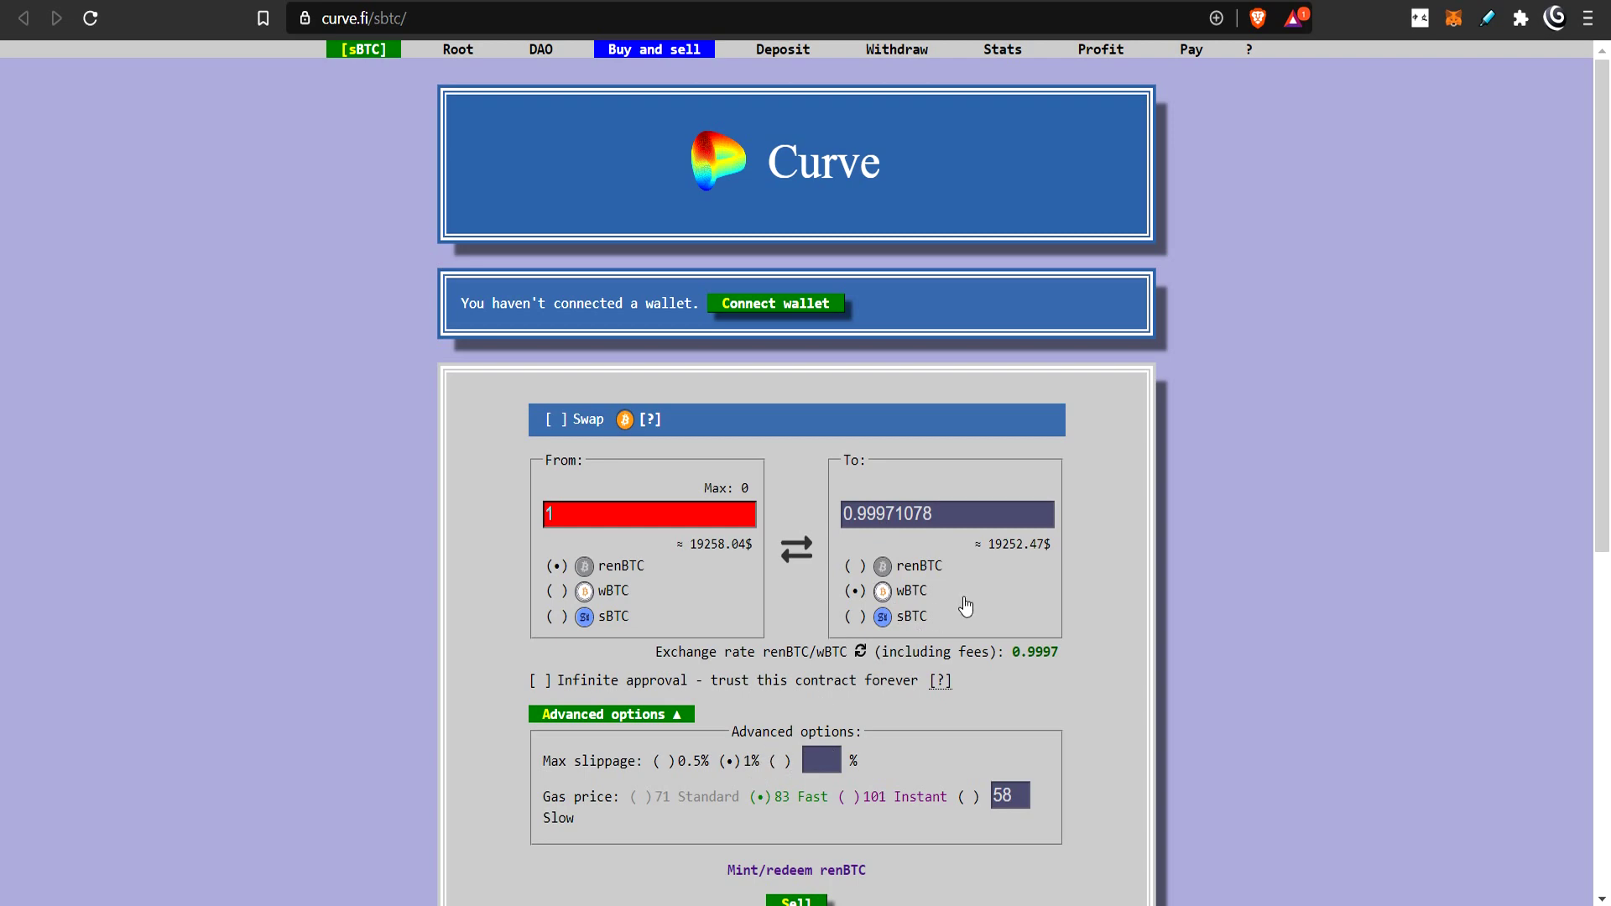
{"action": "scroll", "coordinate": [982, 618], "scroll_direction": "down", "scroll_amount": 3}
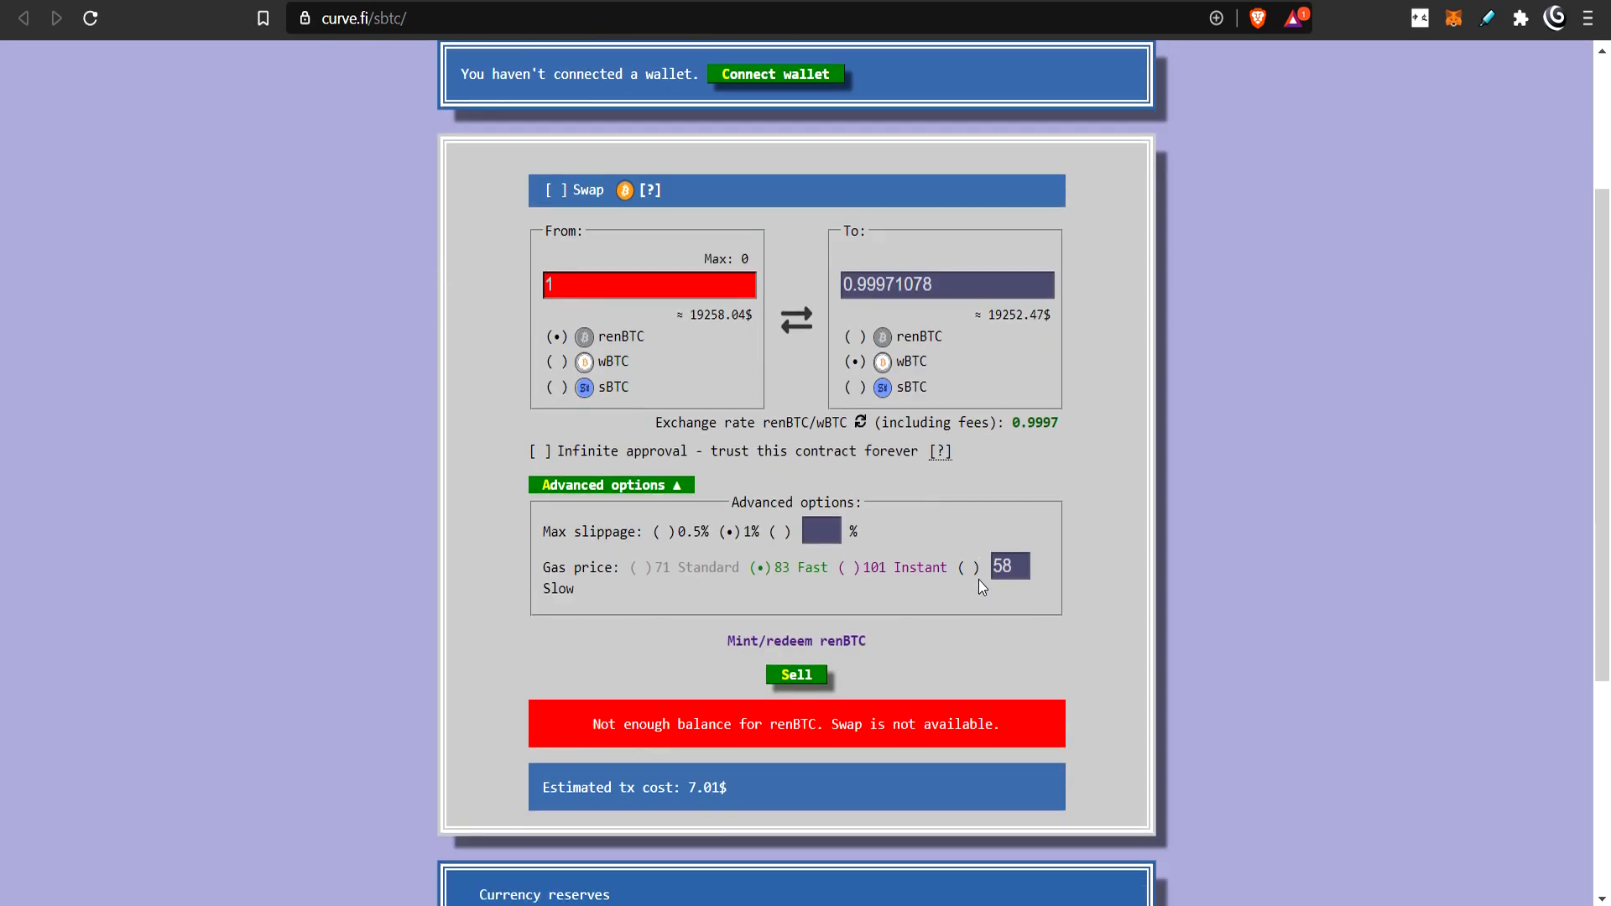
{"action": "scroll", "coordinate": [978, 581], "scroll_direction": "down", "scroll_amount": 5}
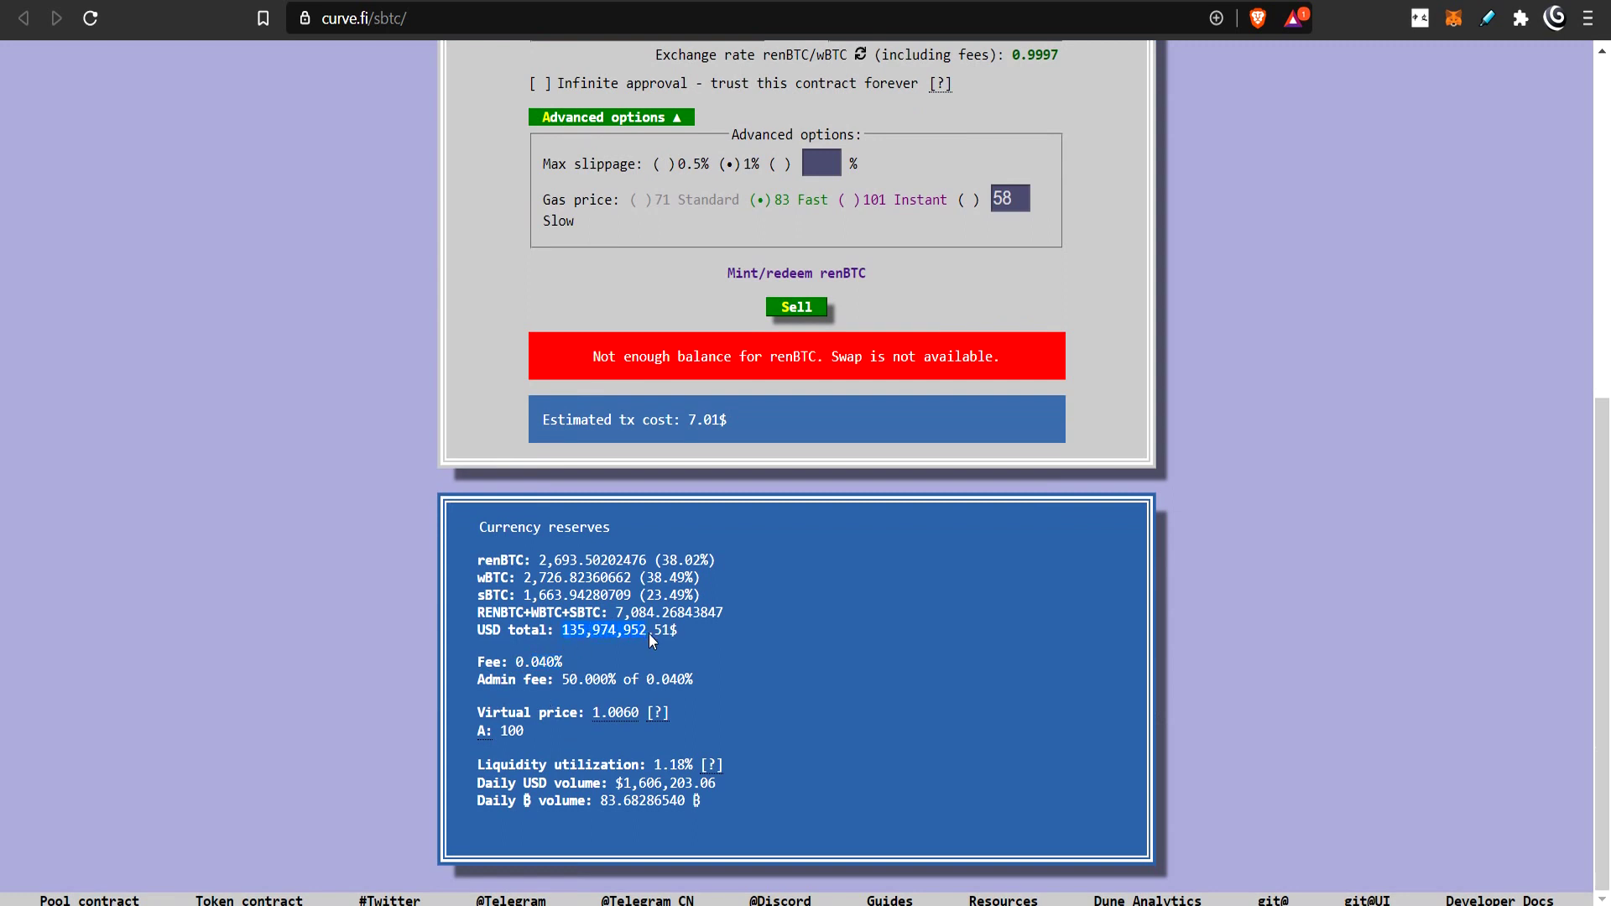
{"action": "scroll", "coordinate": [652, 636], "scroll_direction": "up", "scroll_amount": 8}
{"action": "left_click", "coordinate": [368, 54]}
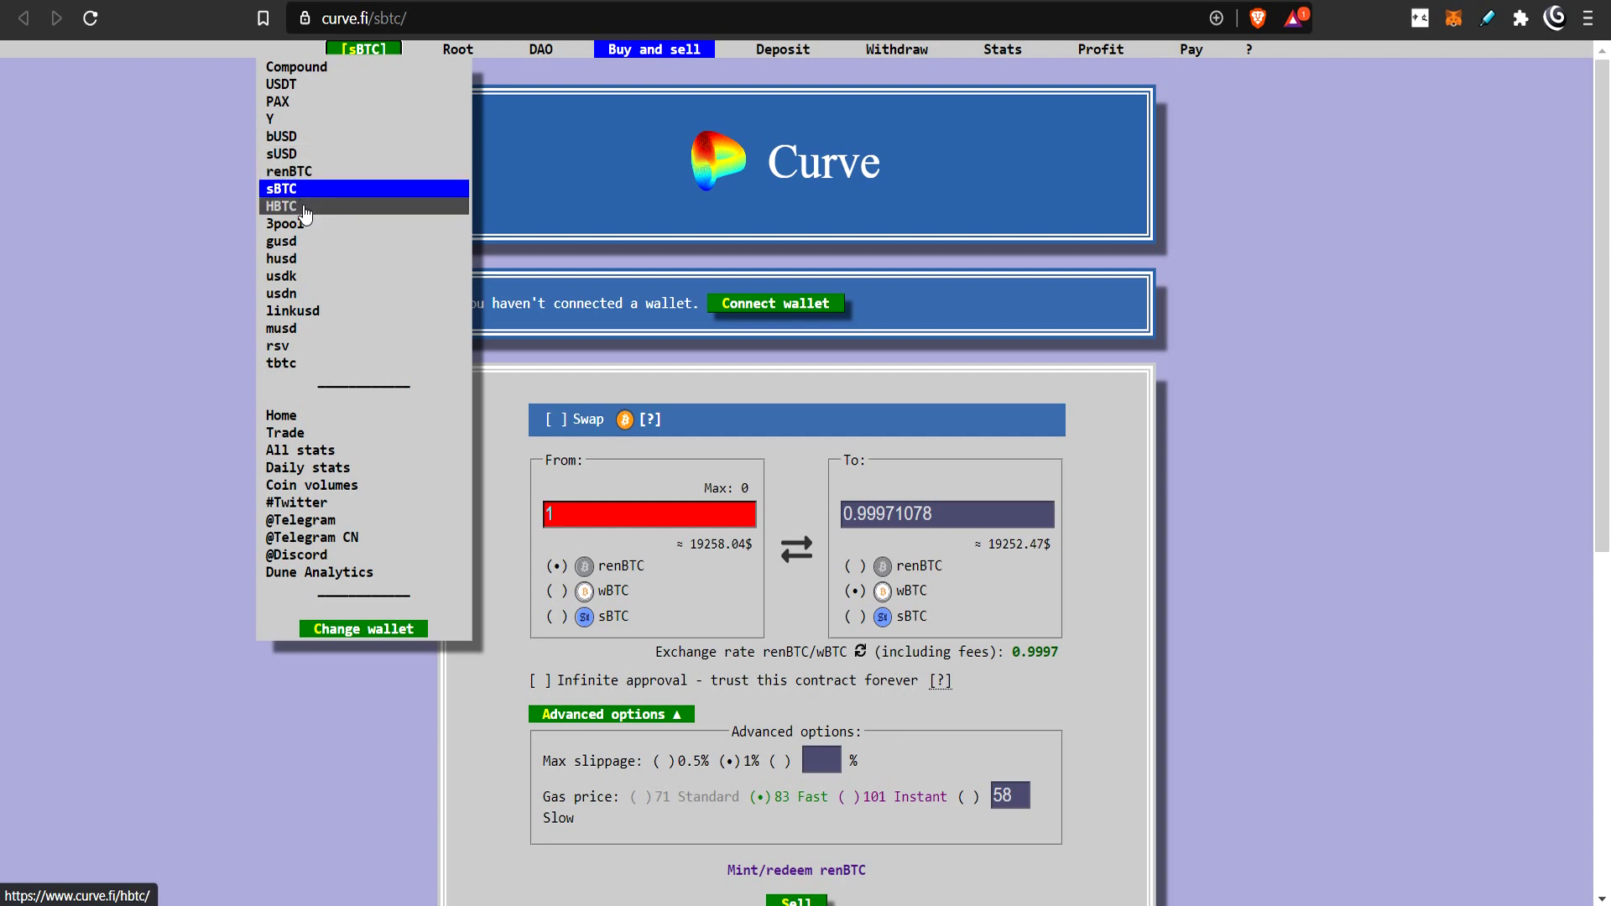
Visit the renBTC, sBTC and HBTC pools, then mark the HBTC pool's 0.040% fee
{"action": "left_click", "coordinate": [289, 171]}
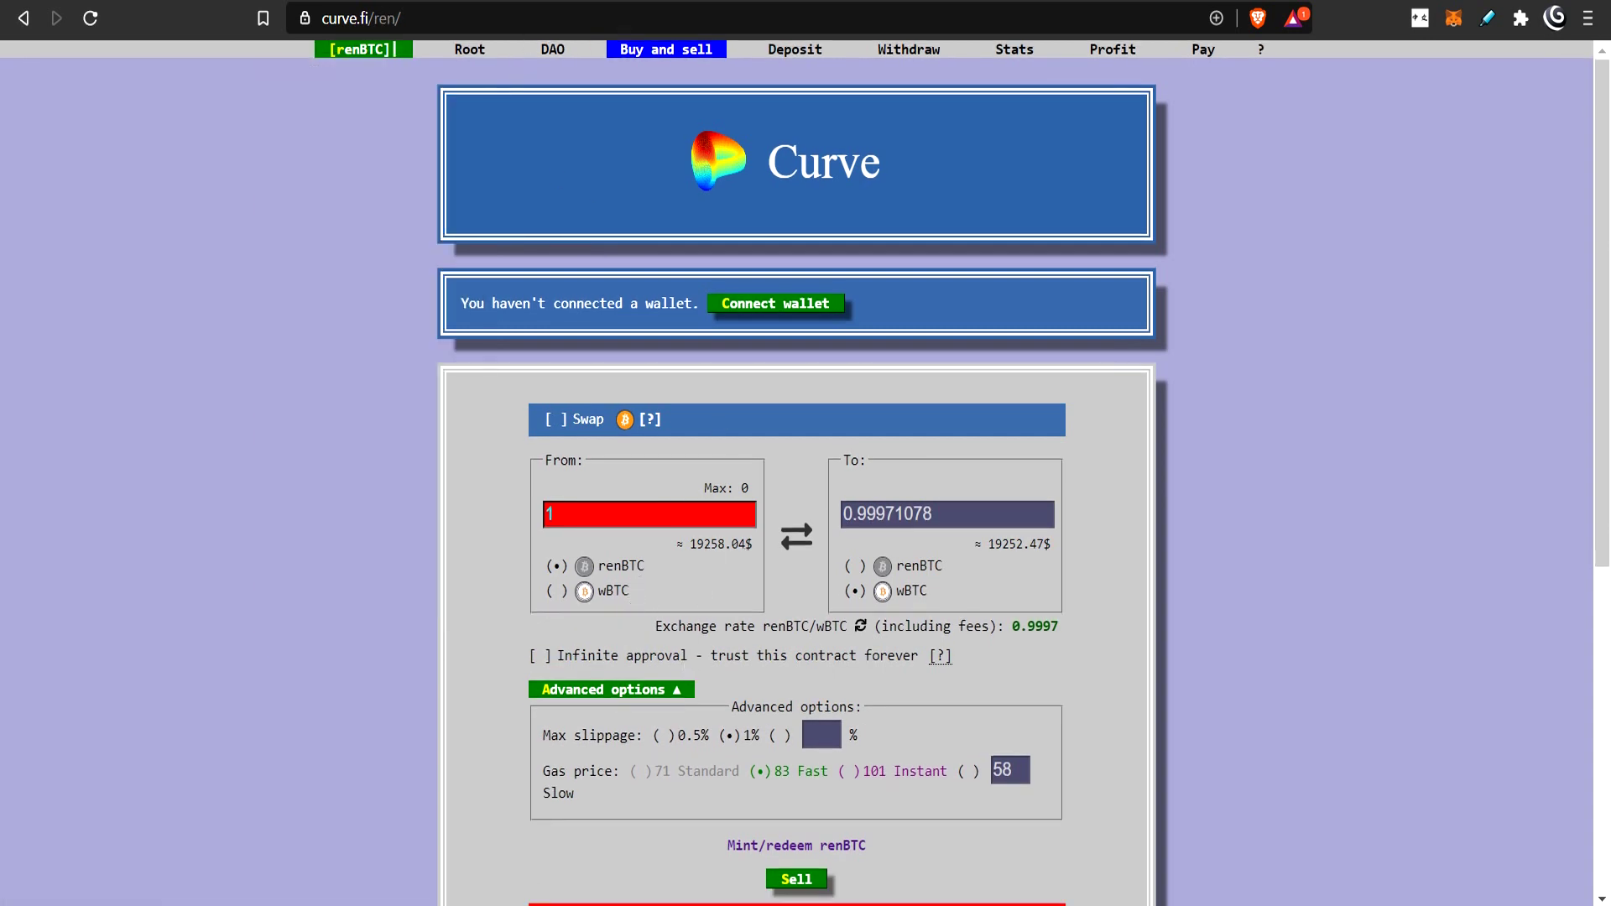
{"action": "mouse_move", "coordinate": [356, 52]}
{"action": "left_click", "coordinate": [294, 188]}
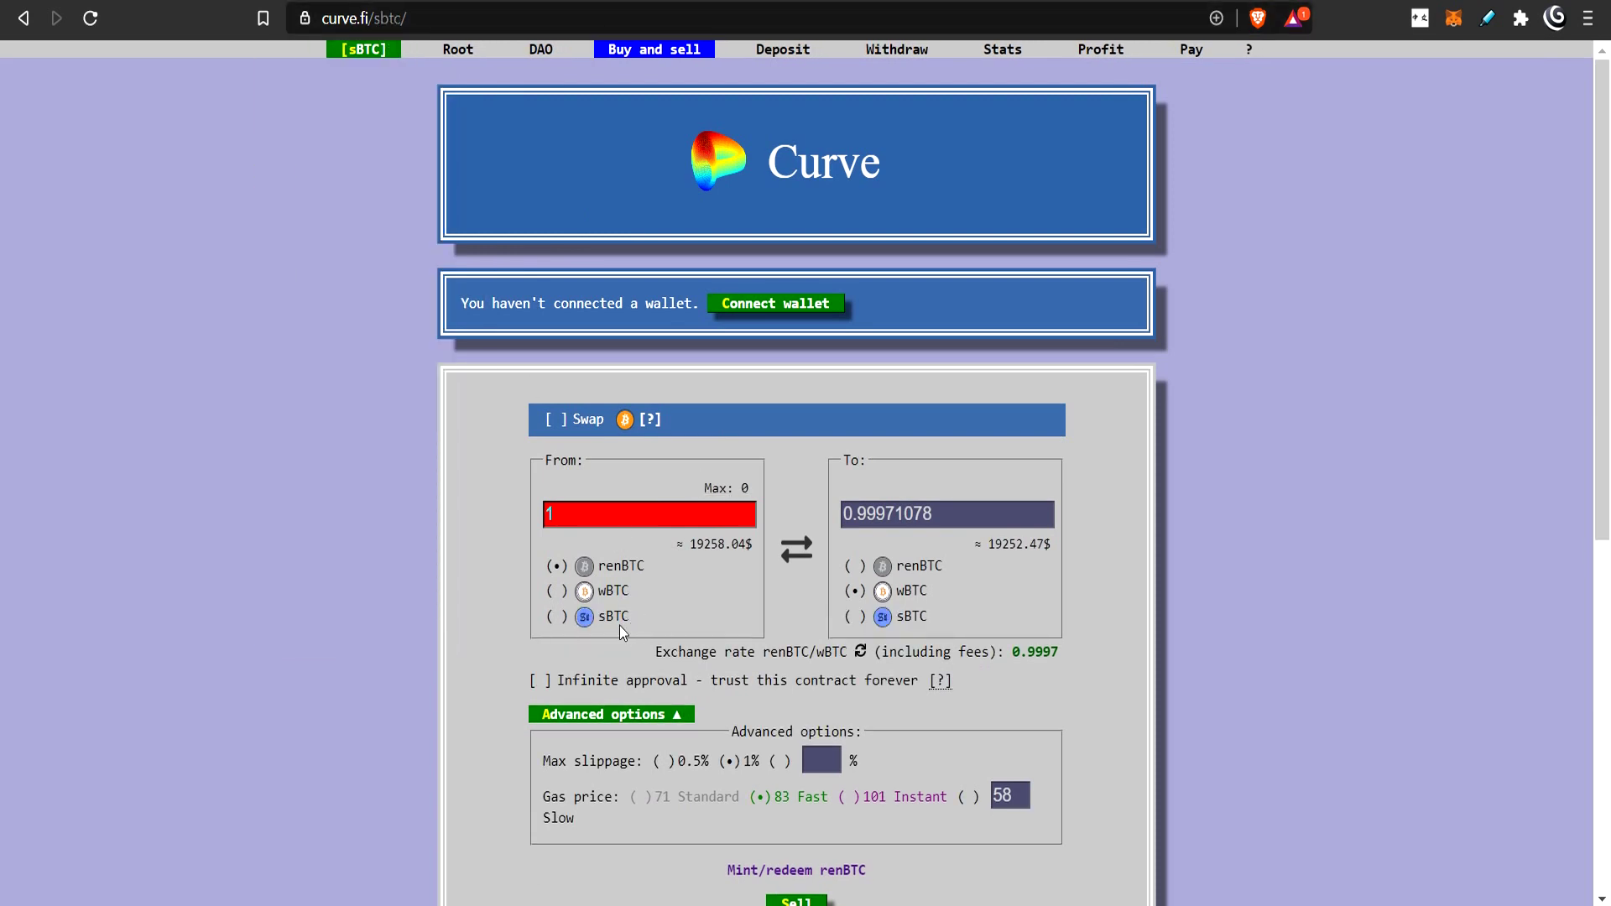
{"action": "mouse_move", "coordinate": [359, 50]}
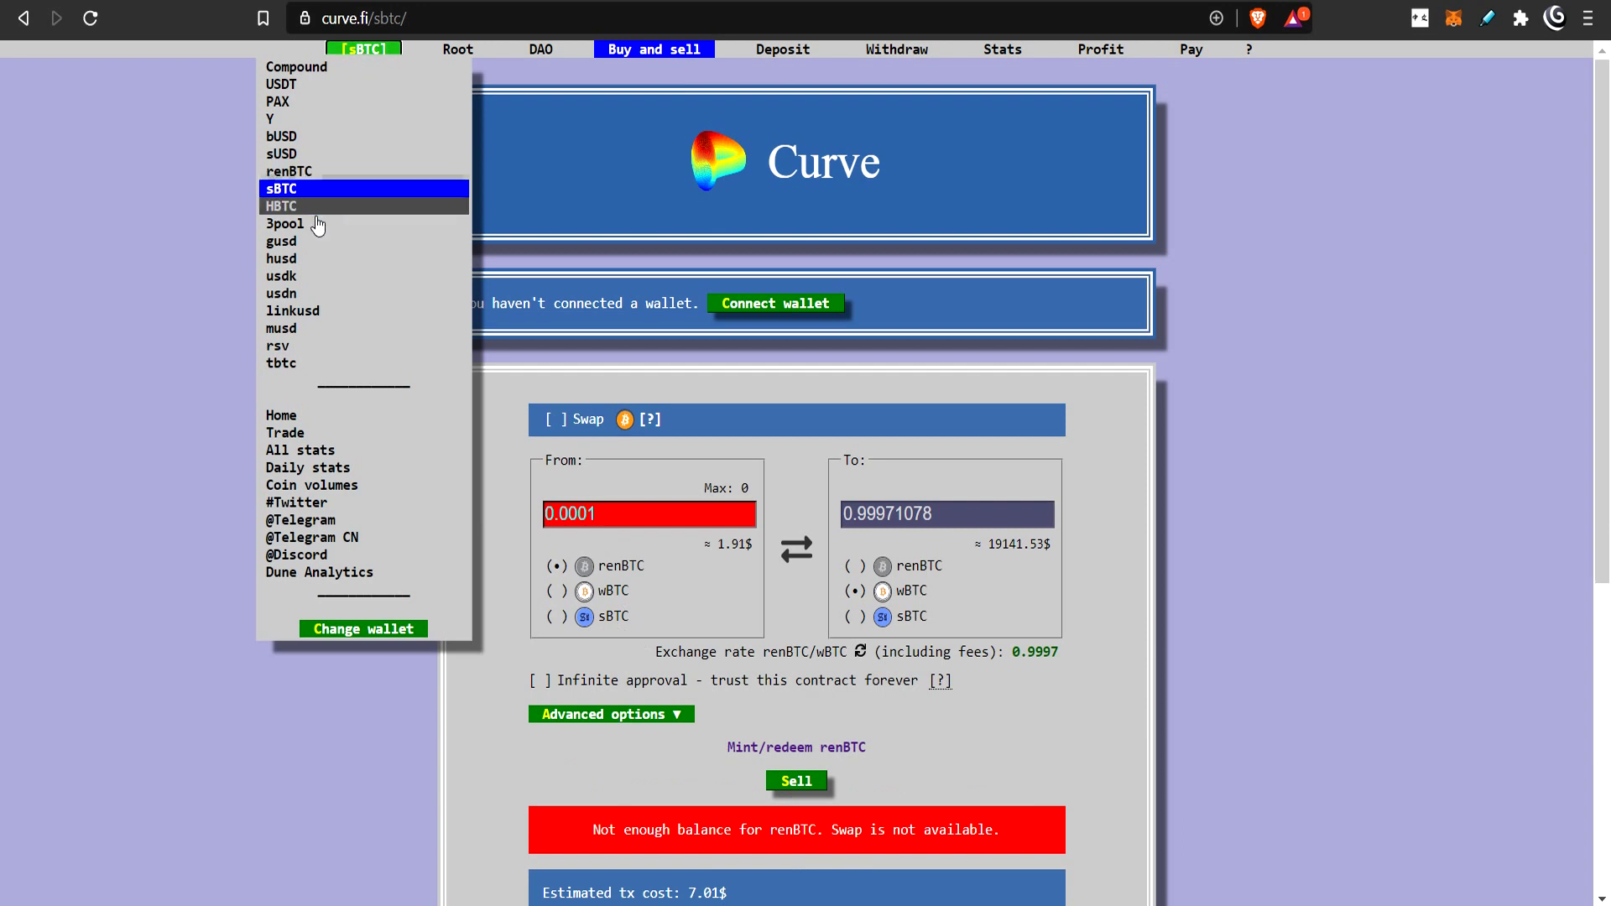
{"action": "left_click", "coordinate": [290, 207]}
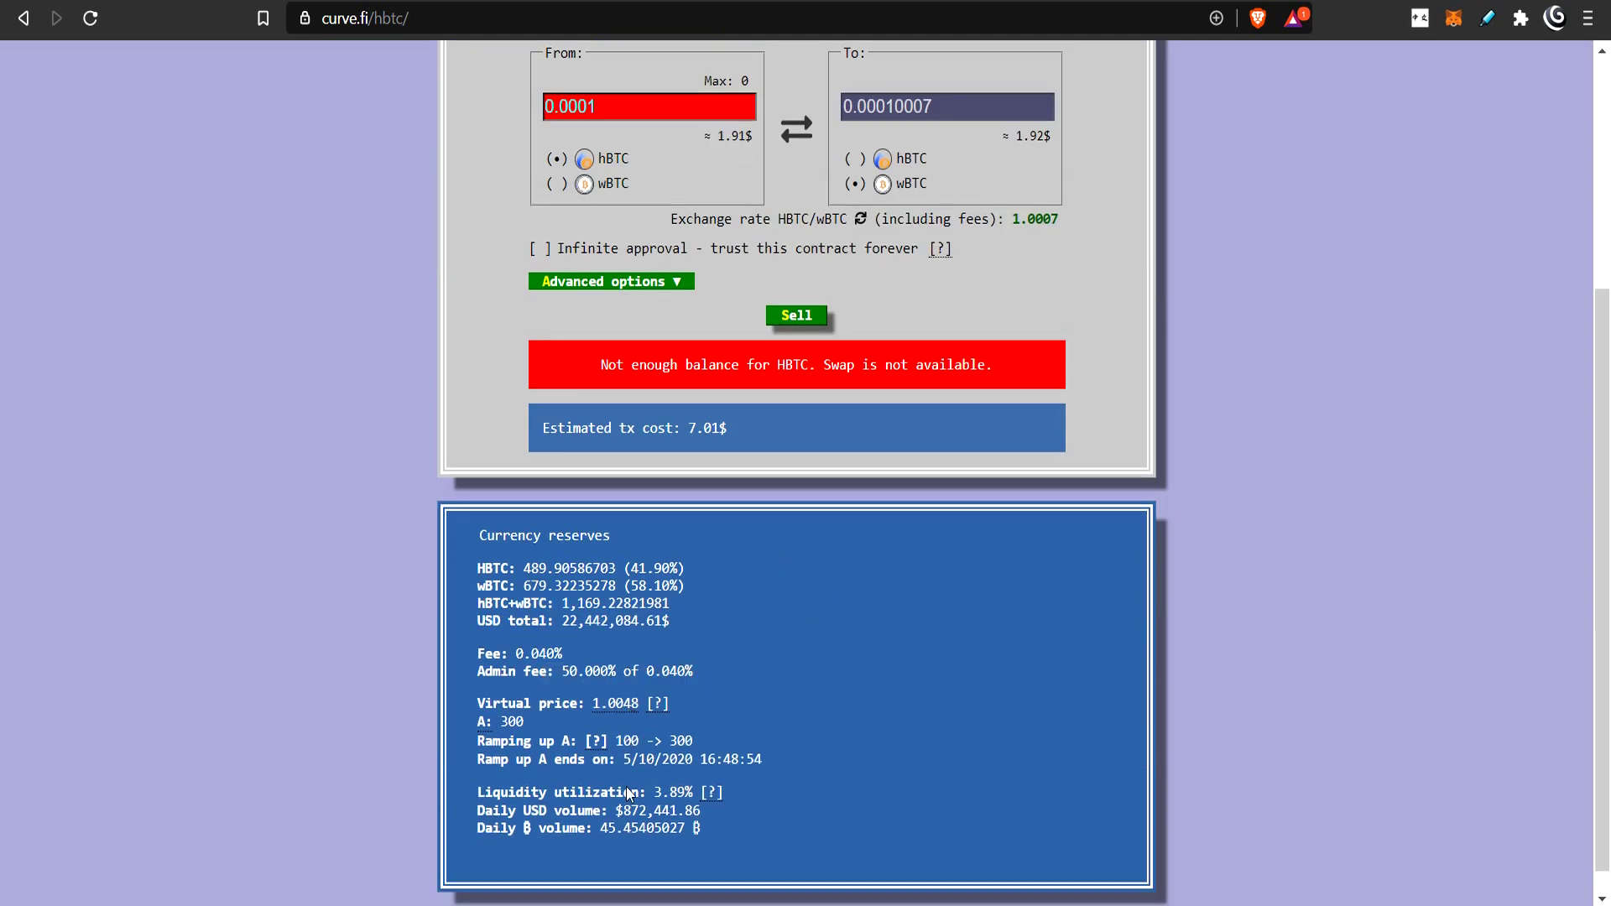
{"action": "left_click_drag", "start_coordinate": [564, 654], "coordinate": [513, 652]}
{"action": "scroll", "coordinate": [809, 586], "scroll_direction": "up", "scroll_amount": 5}
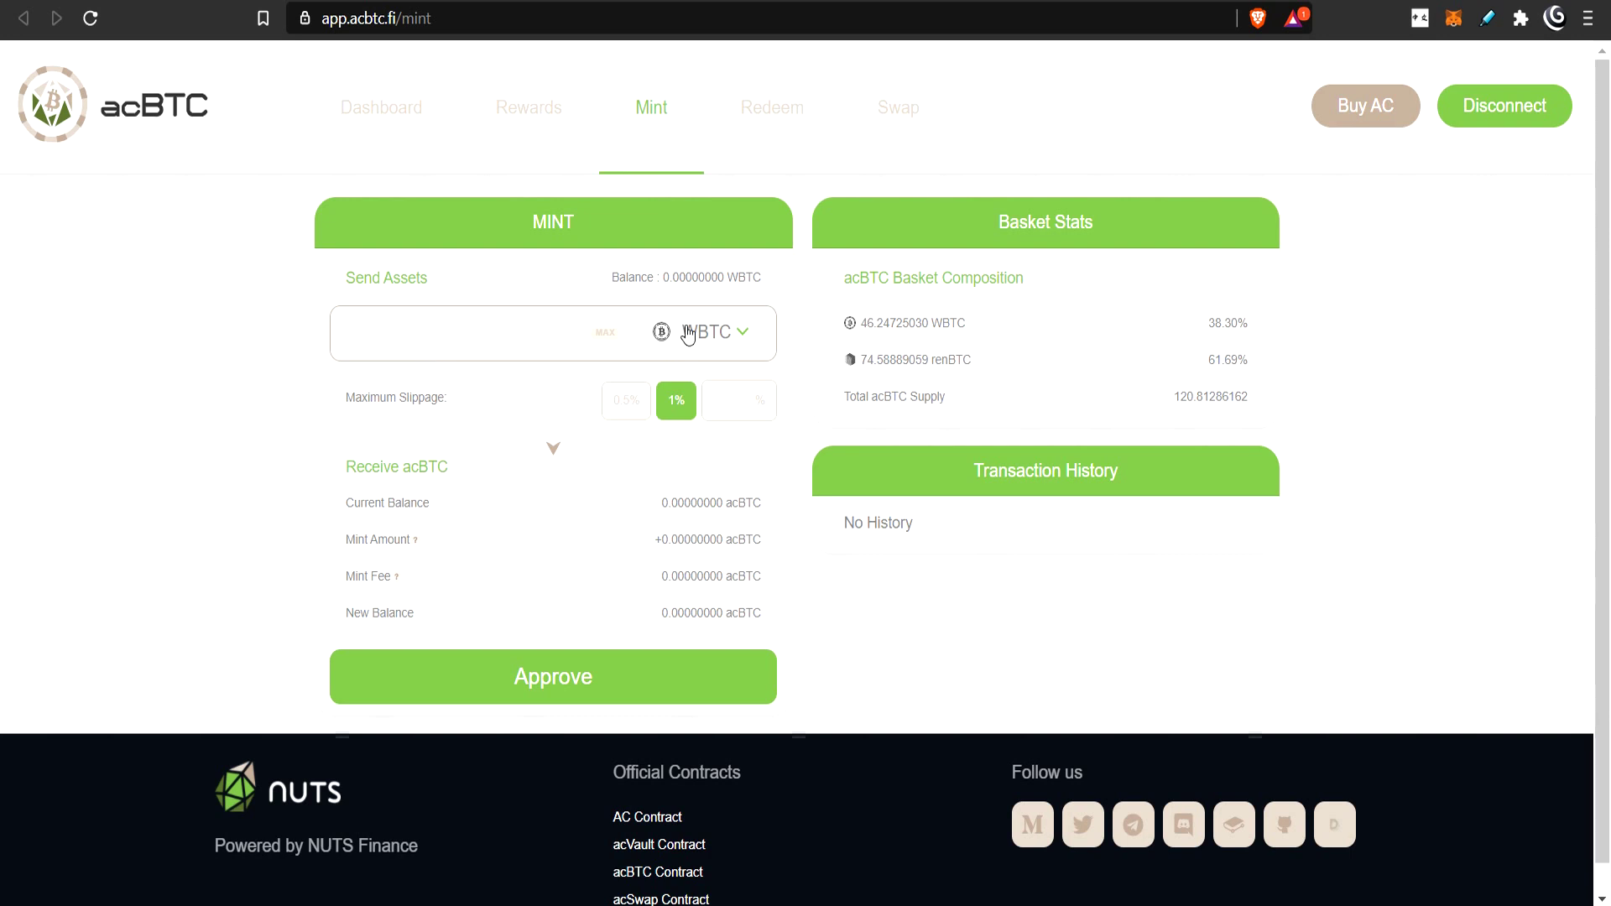
Replace WBTC with renBTC as the asset sent for minting acBTC
{"action": "left_click", "coordinate": [739, 336]}
{"action": "left_click", "coordinate": [719, 407]}
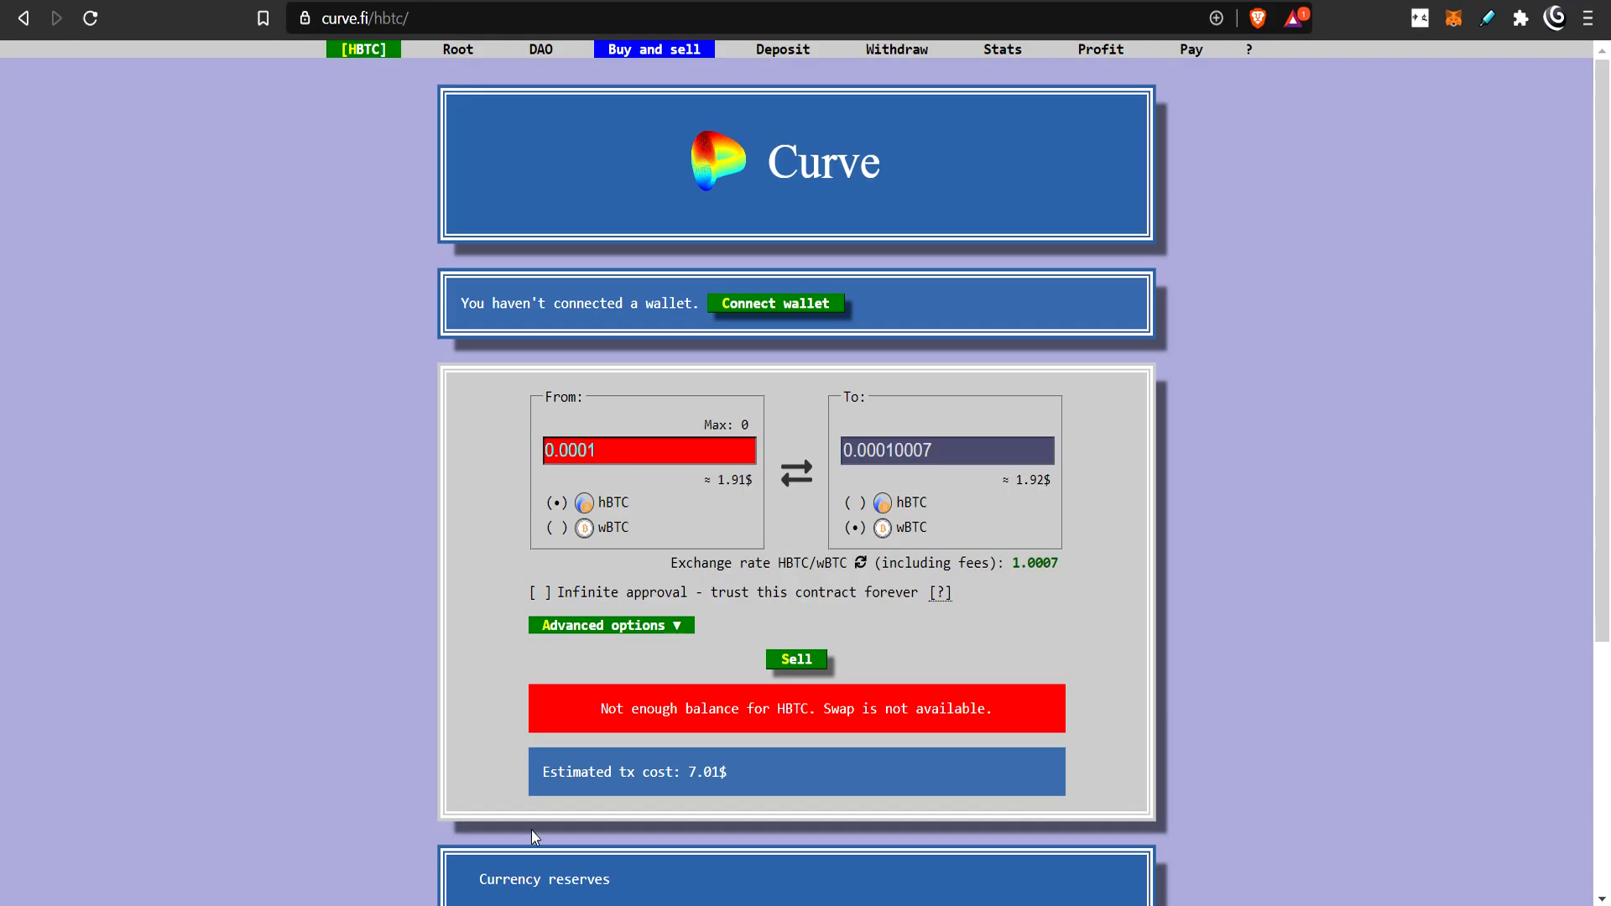
{"action": "scroll", "coordinate": [531, 829], "scroll_direction": "down", "scroll_amount": 5}
{"action": "left_click_drag", "start_coordinate": [510, 626], "coordinate": [597, 627]}
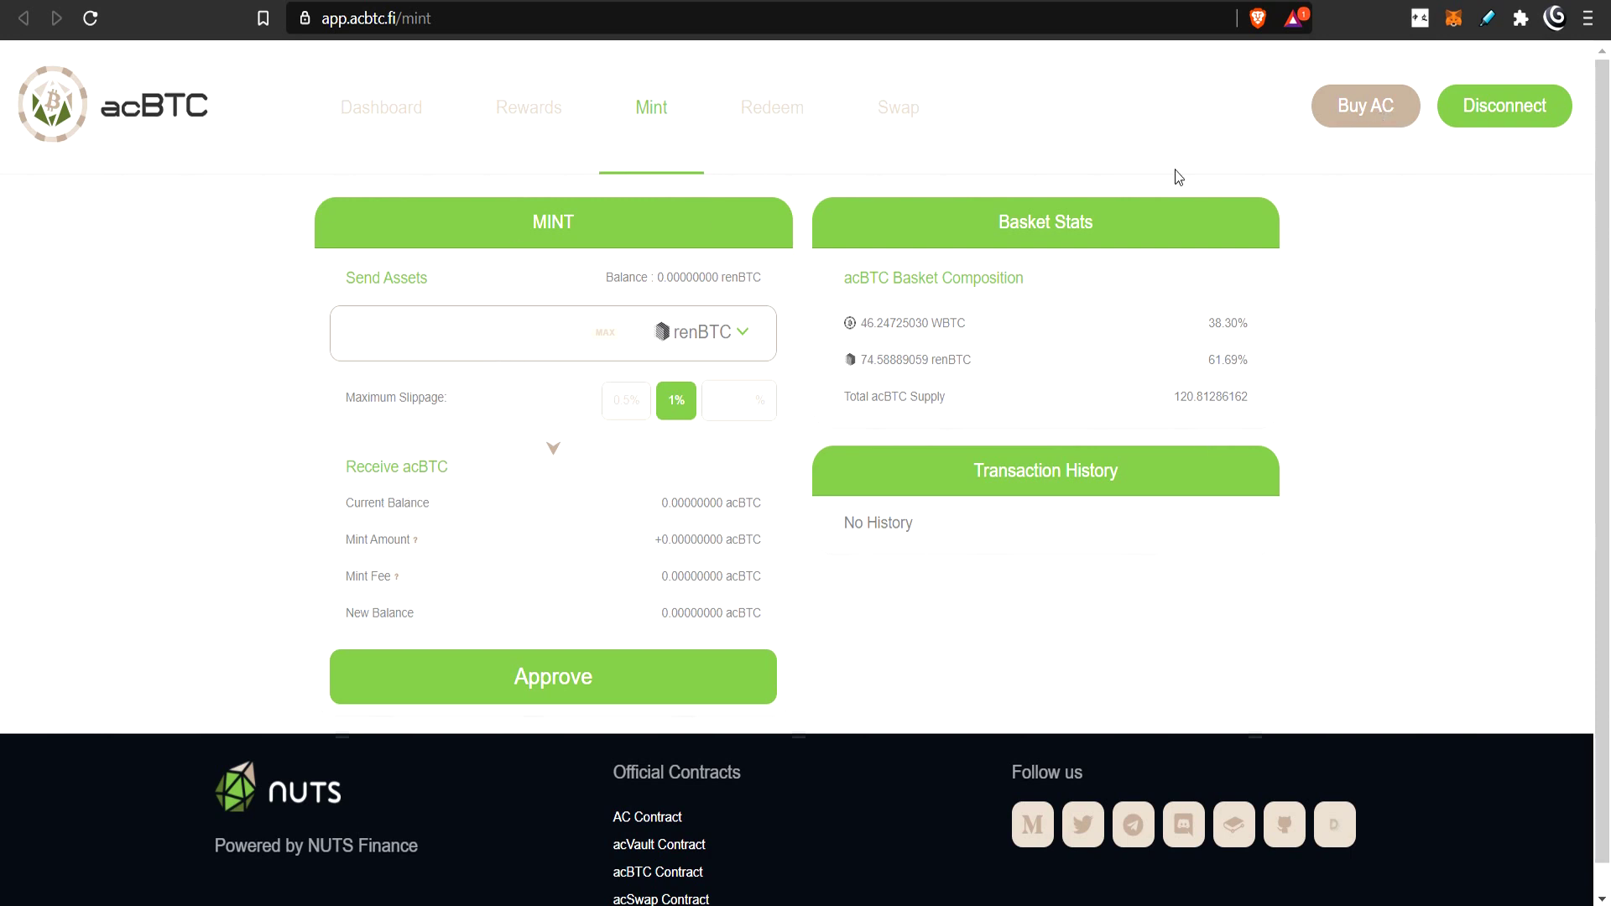
{"action": "scroll", "coordinate": [806, 463], "scroll_direction": "down", "scroll_amount": 1}
{"action": "scroll", "coordinate": [1389, 164], "scroll_direction": "up", "scroll_amount": 1}
Scroll through the acBTC dashboard's Total Supply, daily Swap Volume and Swap Amount charts
{"action": "scroll", "coordinate": [682, 596], "scroll_direction": "down", "scroll_amount": 1}
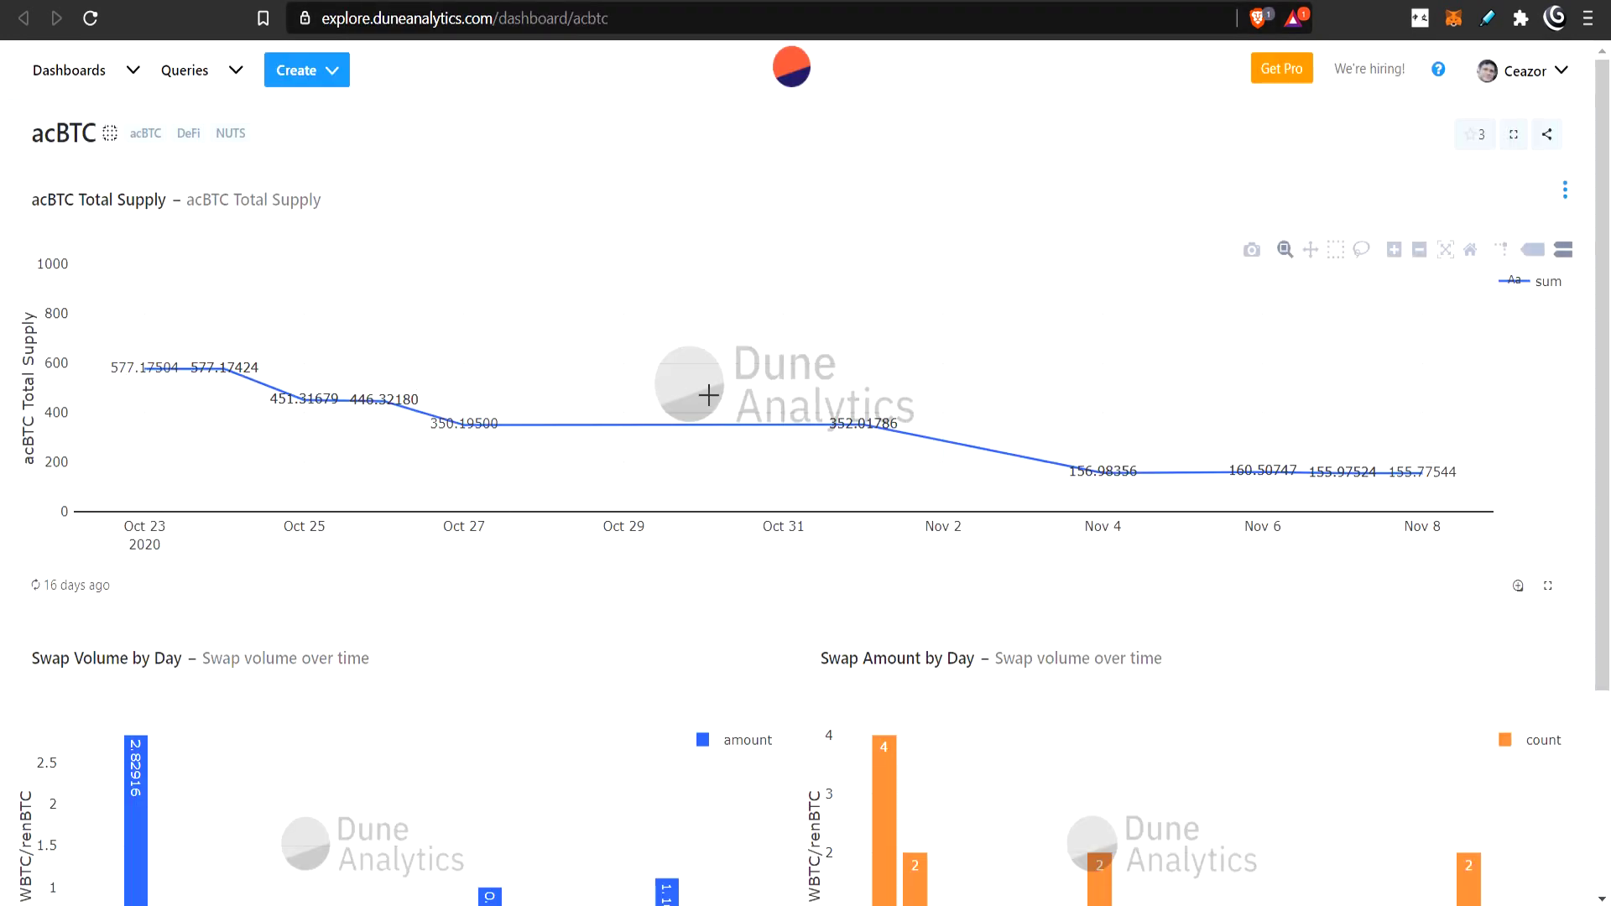
{"action": "scroll", "coordinate": [1209, 545], "scroll_direction": "down", "scroll_amount": 3}
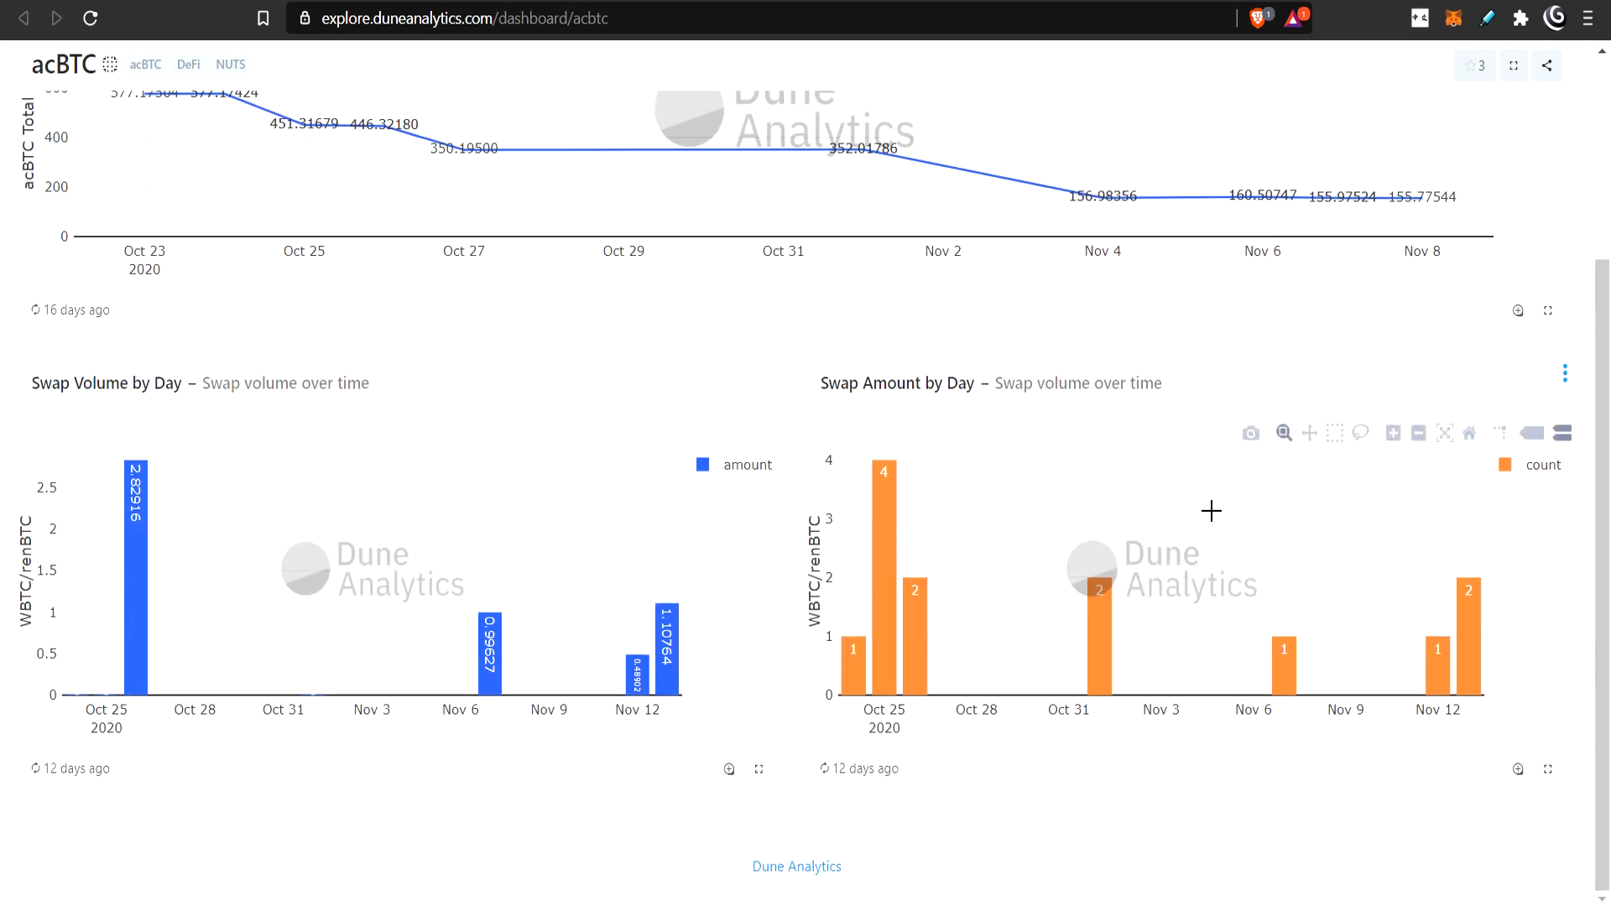
{"action": "scroll", "coordinate": [1091, 520], "scroll_direction": "up", "scroll_amount": 3}
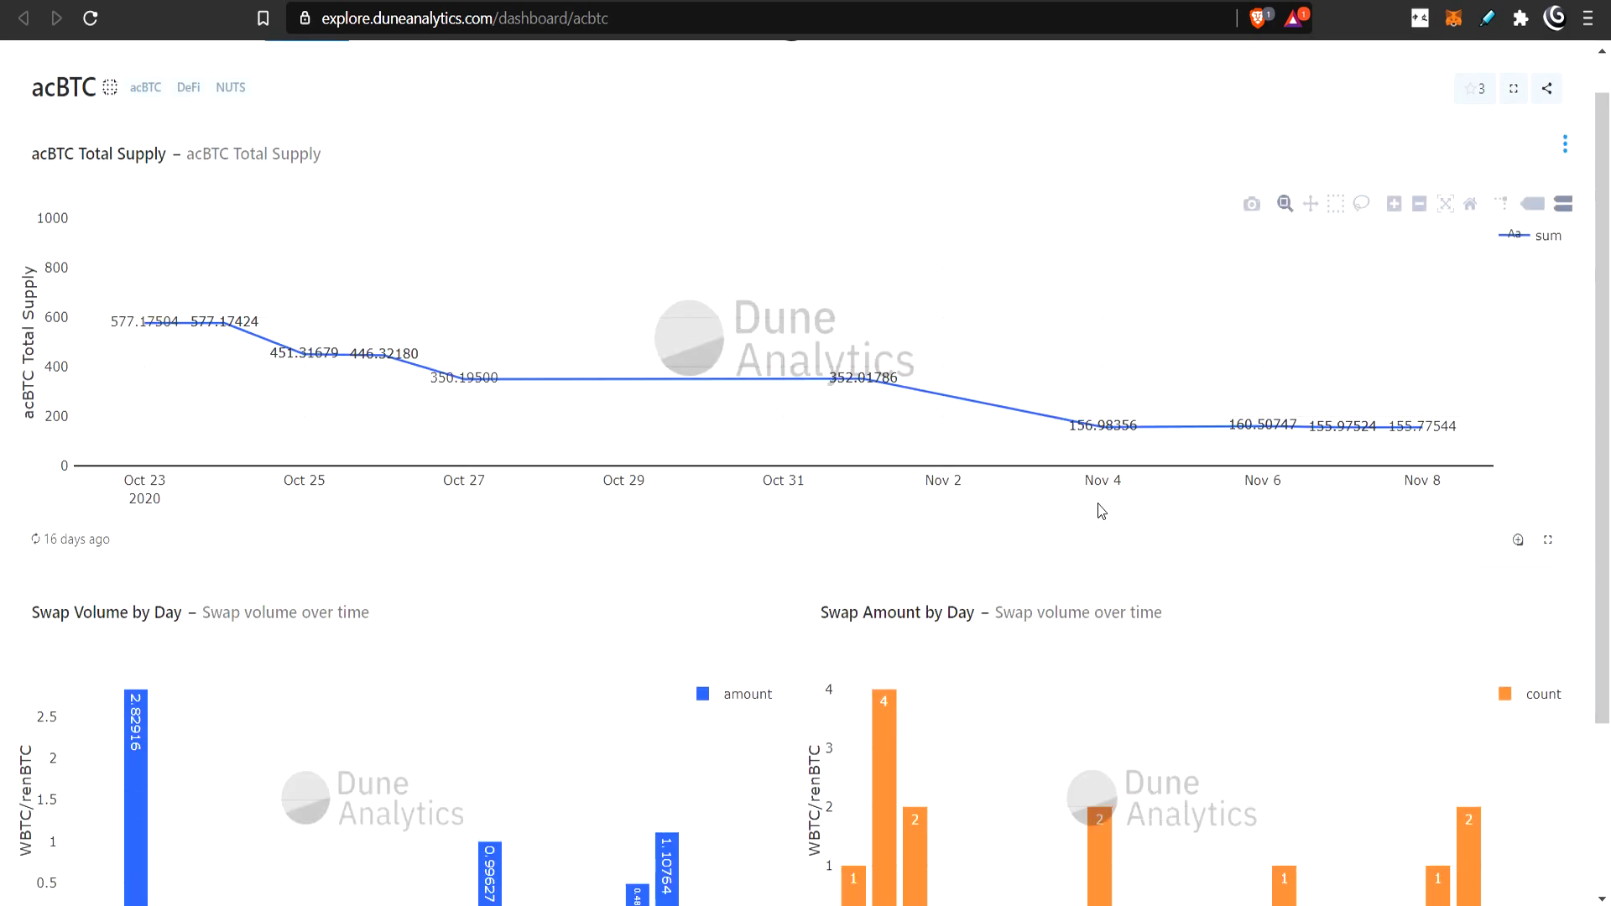
{"action": "scroll", "coordinate": [1098, 504], "scroll_direction": "down", "scroll_amount": 3}
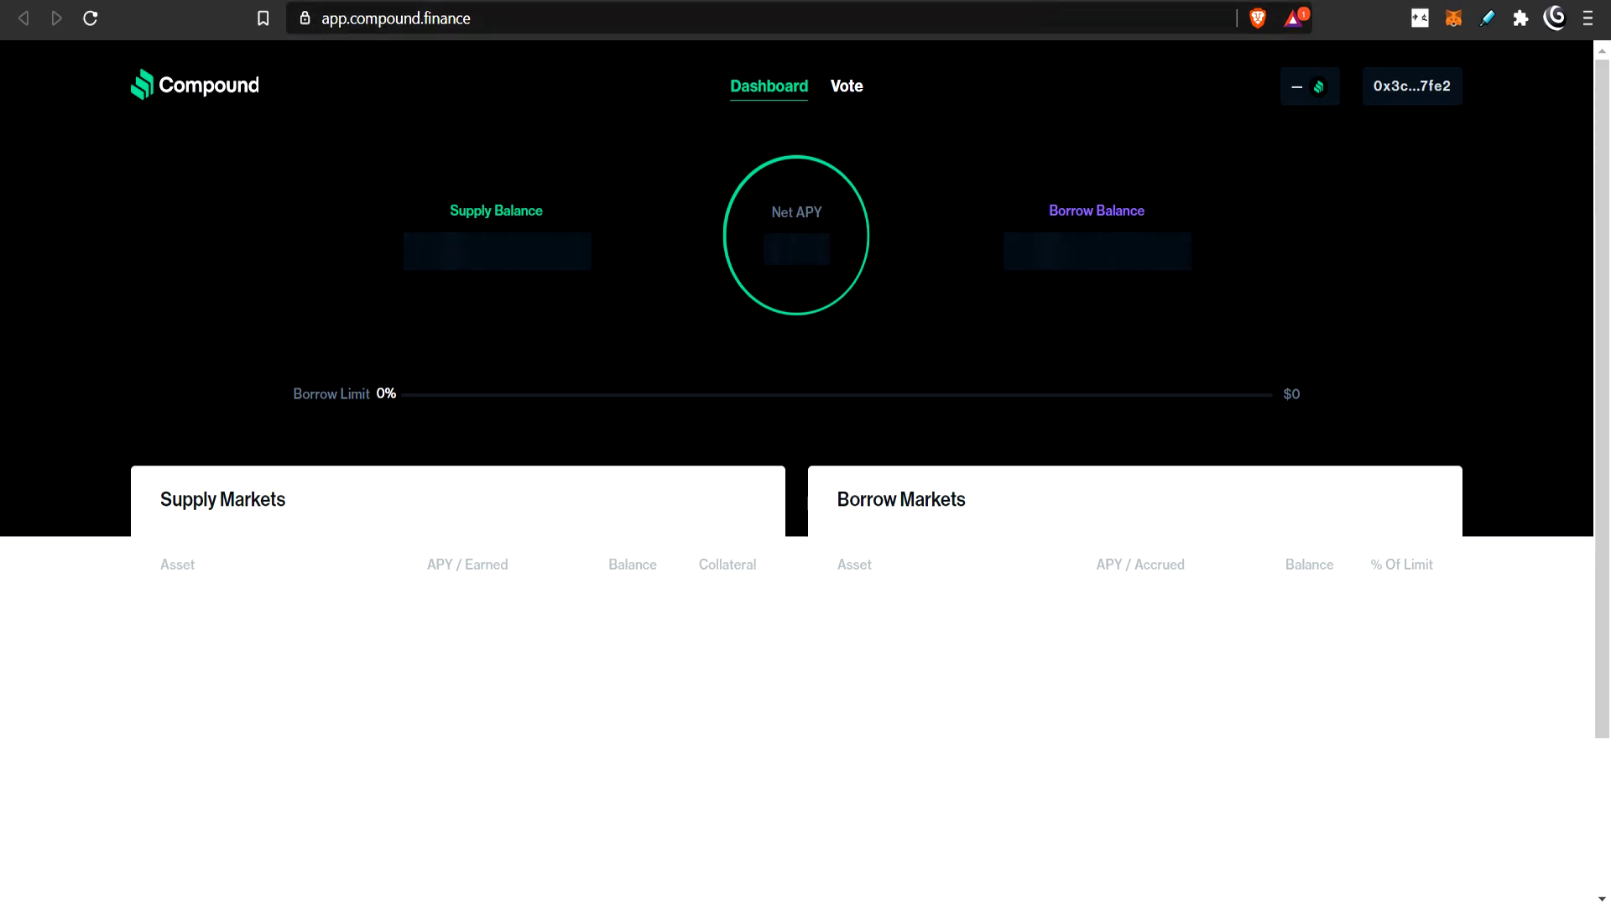
Flip between the Compound, Aave, Cream and Uniswap tabs, finishing on Aave's Deposit page
{"action": "key", "text": "ctrl+Tab"}
{"action": "key", "text": "ctrl+shift+Tab"}
{"action": "key", "text": "ctrl+Tab"}
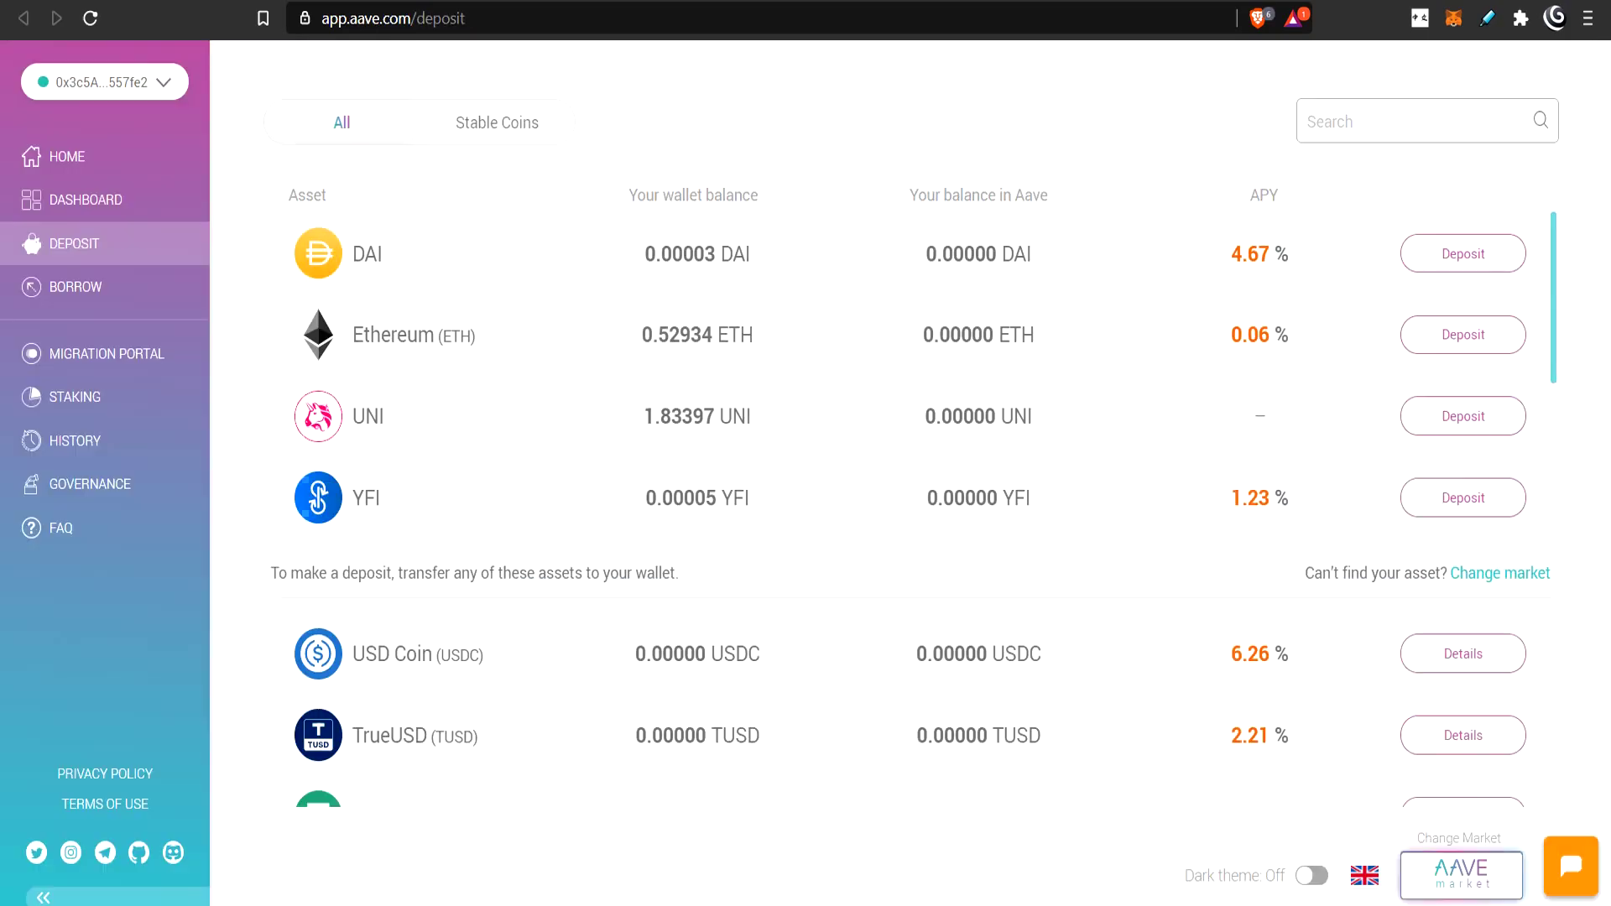
{"action": "key", "text": "ctrl+Tab"}
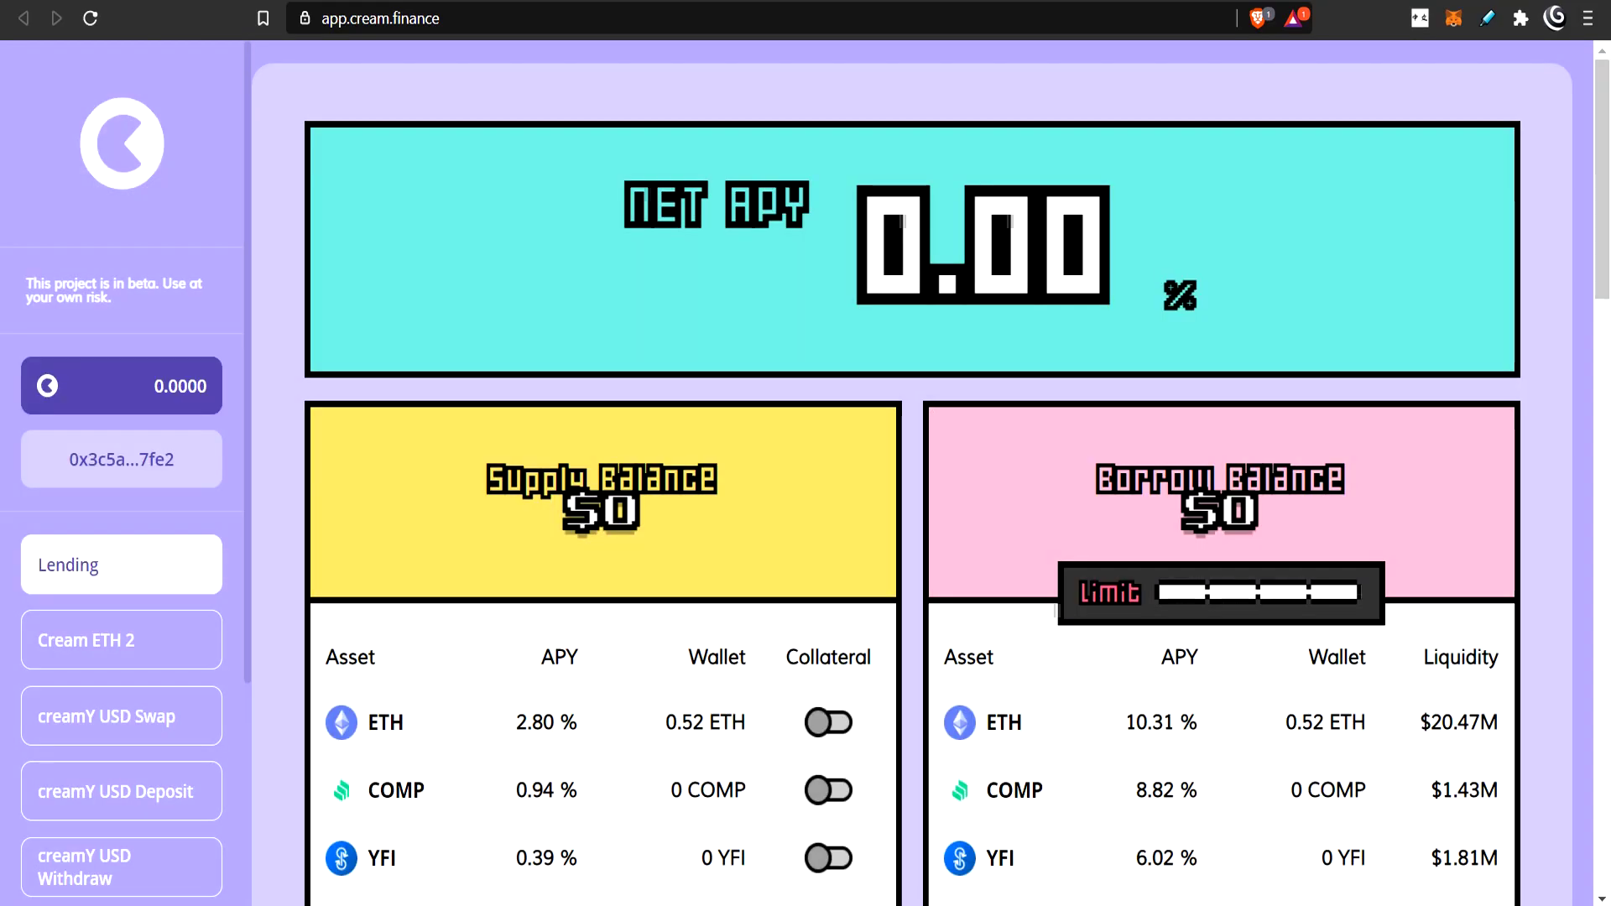
{"action": "key", "text": "ctrl+shift+Tab"}
{"action": "key", "text": "ctrl+shift+Tab"}
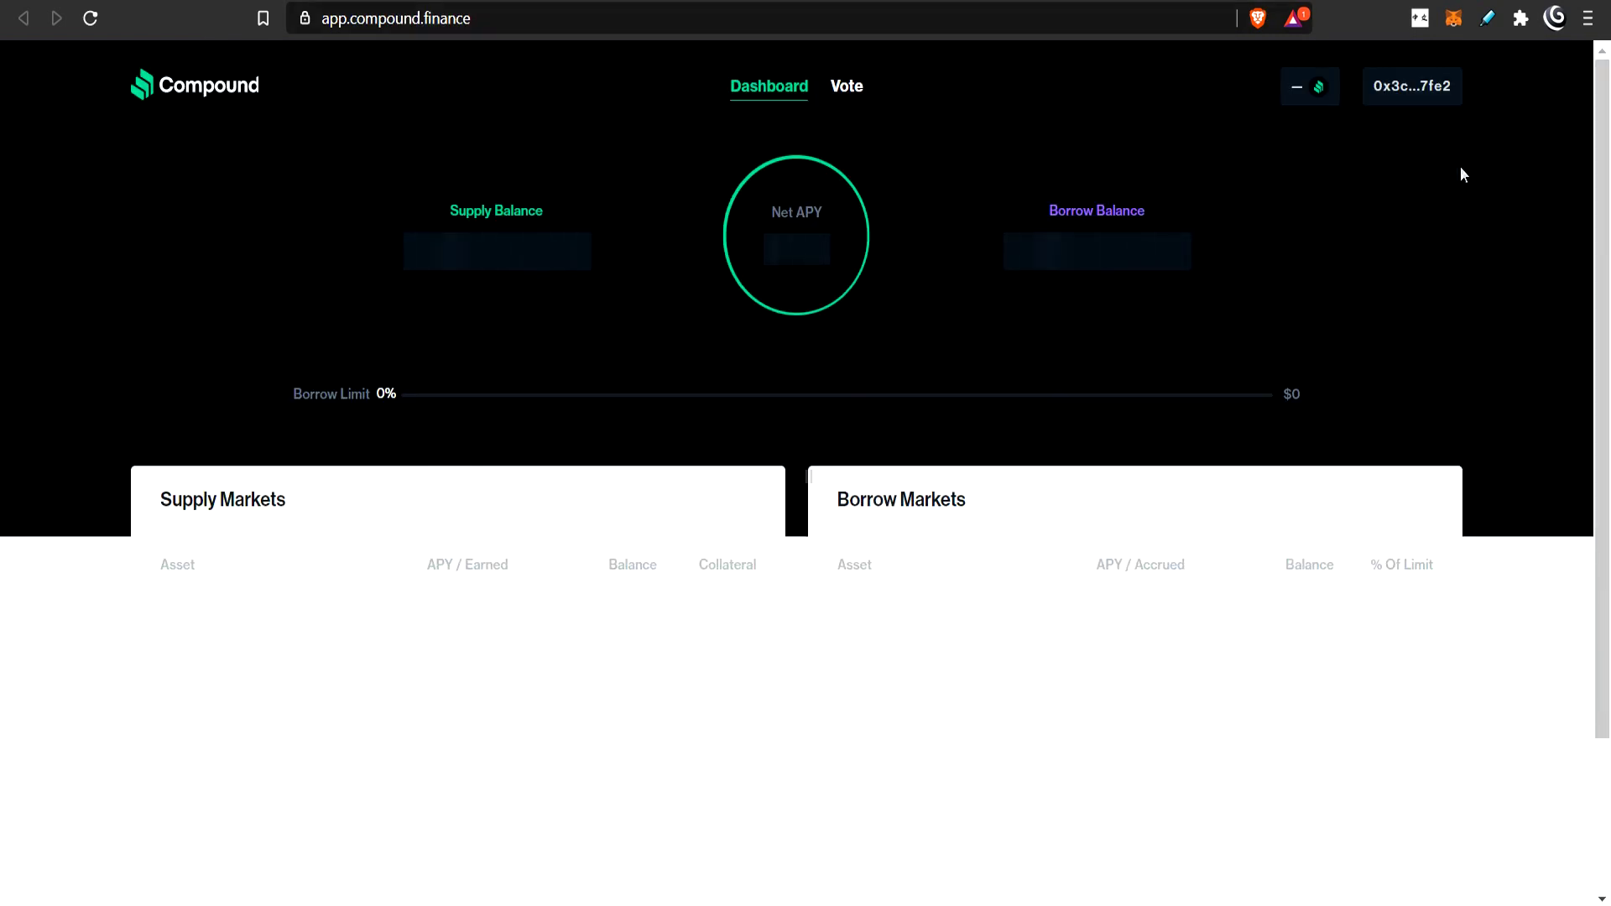
{"action": "key", "text": "ctrl+Tab"}
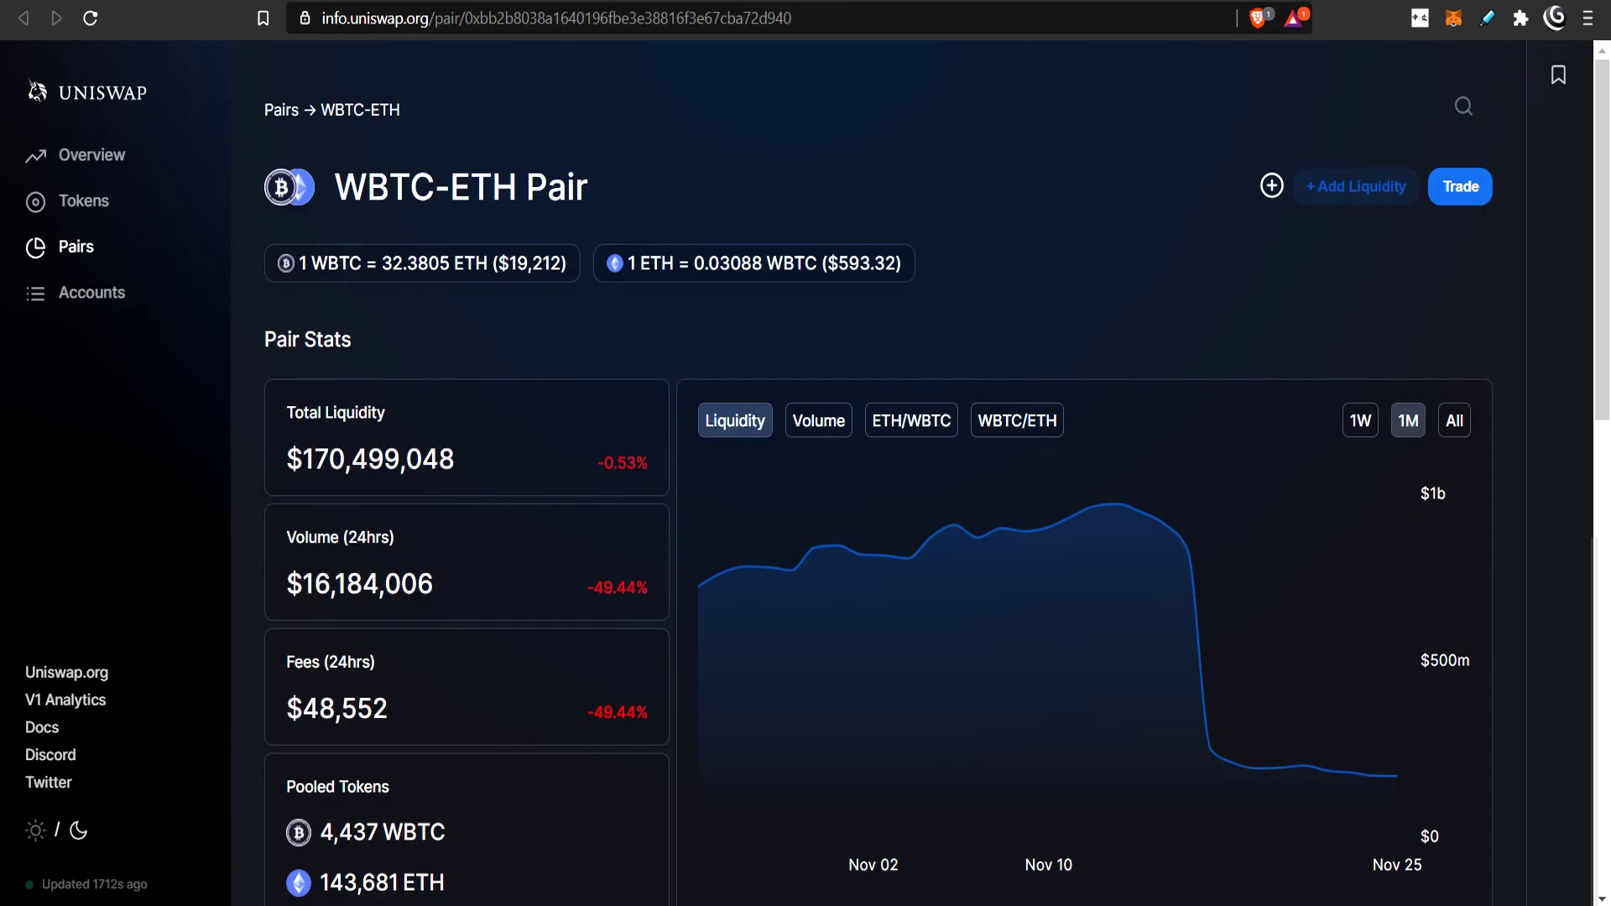
{"action": "key", "text": "ctrl+shift+Tab"}
{"action": "key", "text": "ctrl+Tab"}
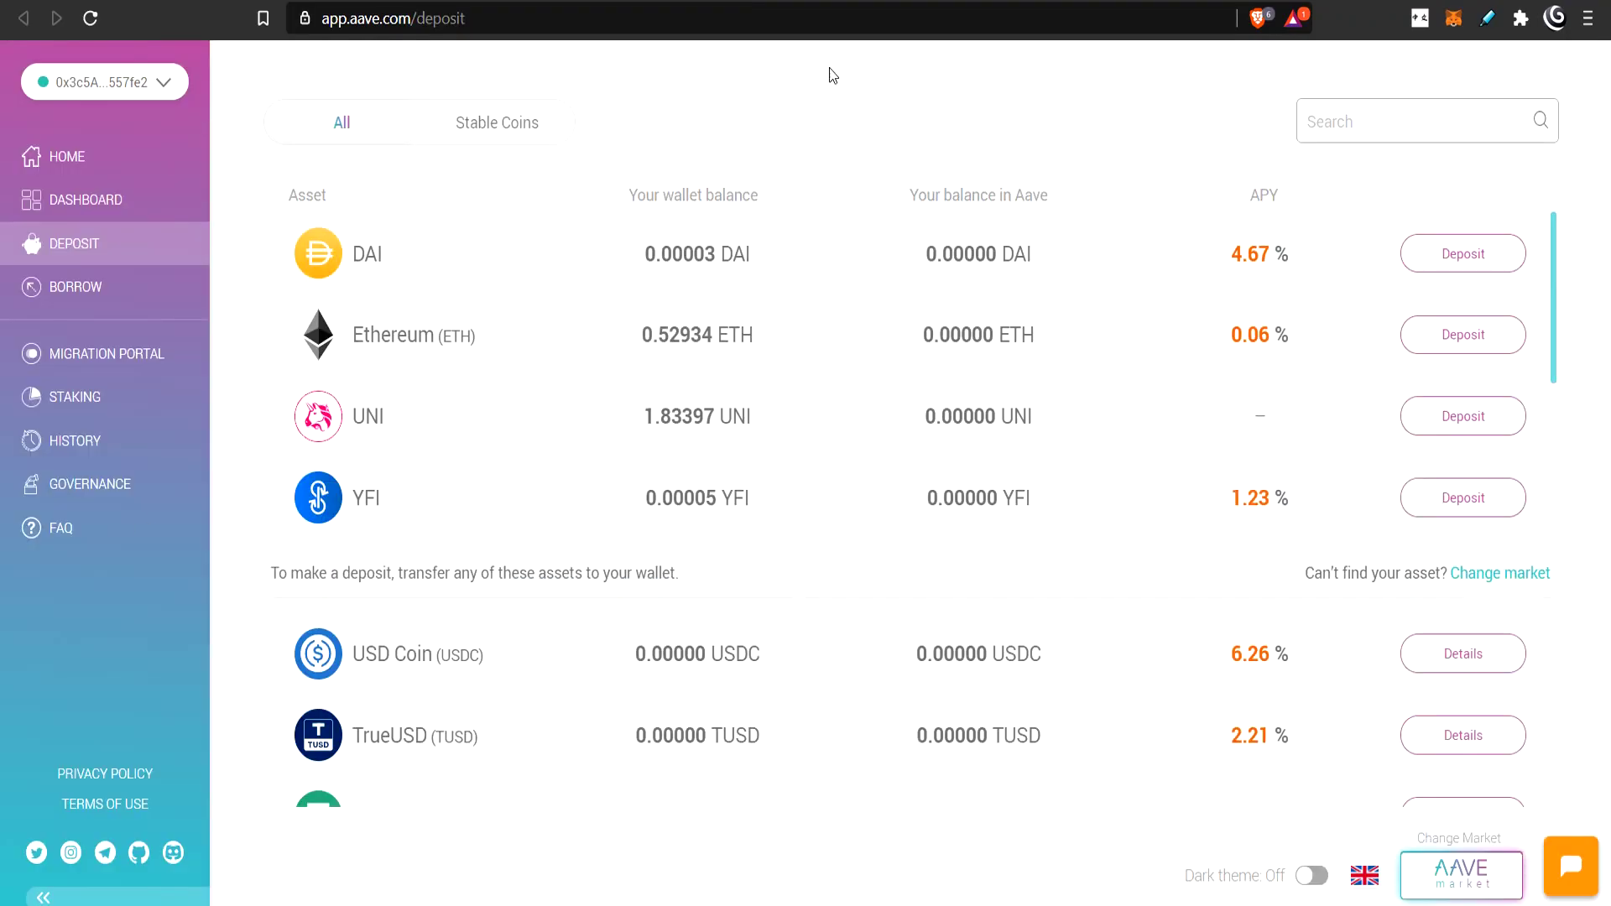
Review Aave's deposit asset APYs, such as WBTC at 0.06%, then scan Cream's lending rates
{"action": "scroll", "coordinate": [553, 534], "scroll_direction": "down", "scroll_amount": 2}
{"action": "scroll", "coordinate": [553, 534], "scroll_direction": "down", "scroll_amount": 10}
{"action": "scroll", "coordinate": [599, 615], "scroll_direction": "down", "scroll_amount": 5}
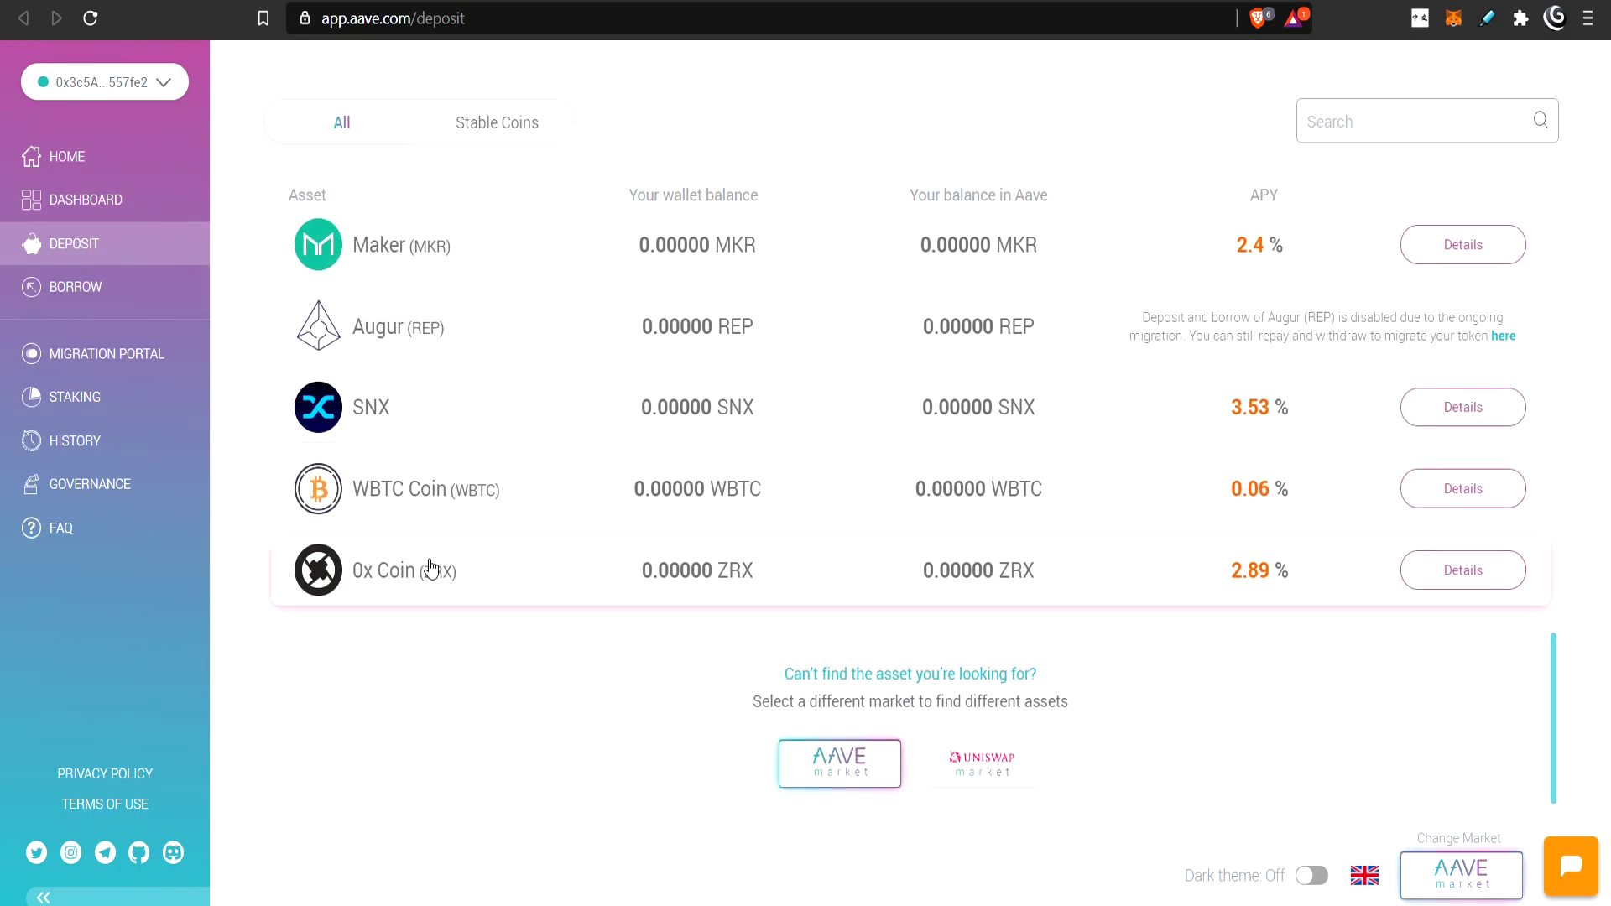
{"action": "scroll", "coordinate": [432, 566], "scroll_direction": "up", "scroll_amount": 1}
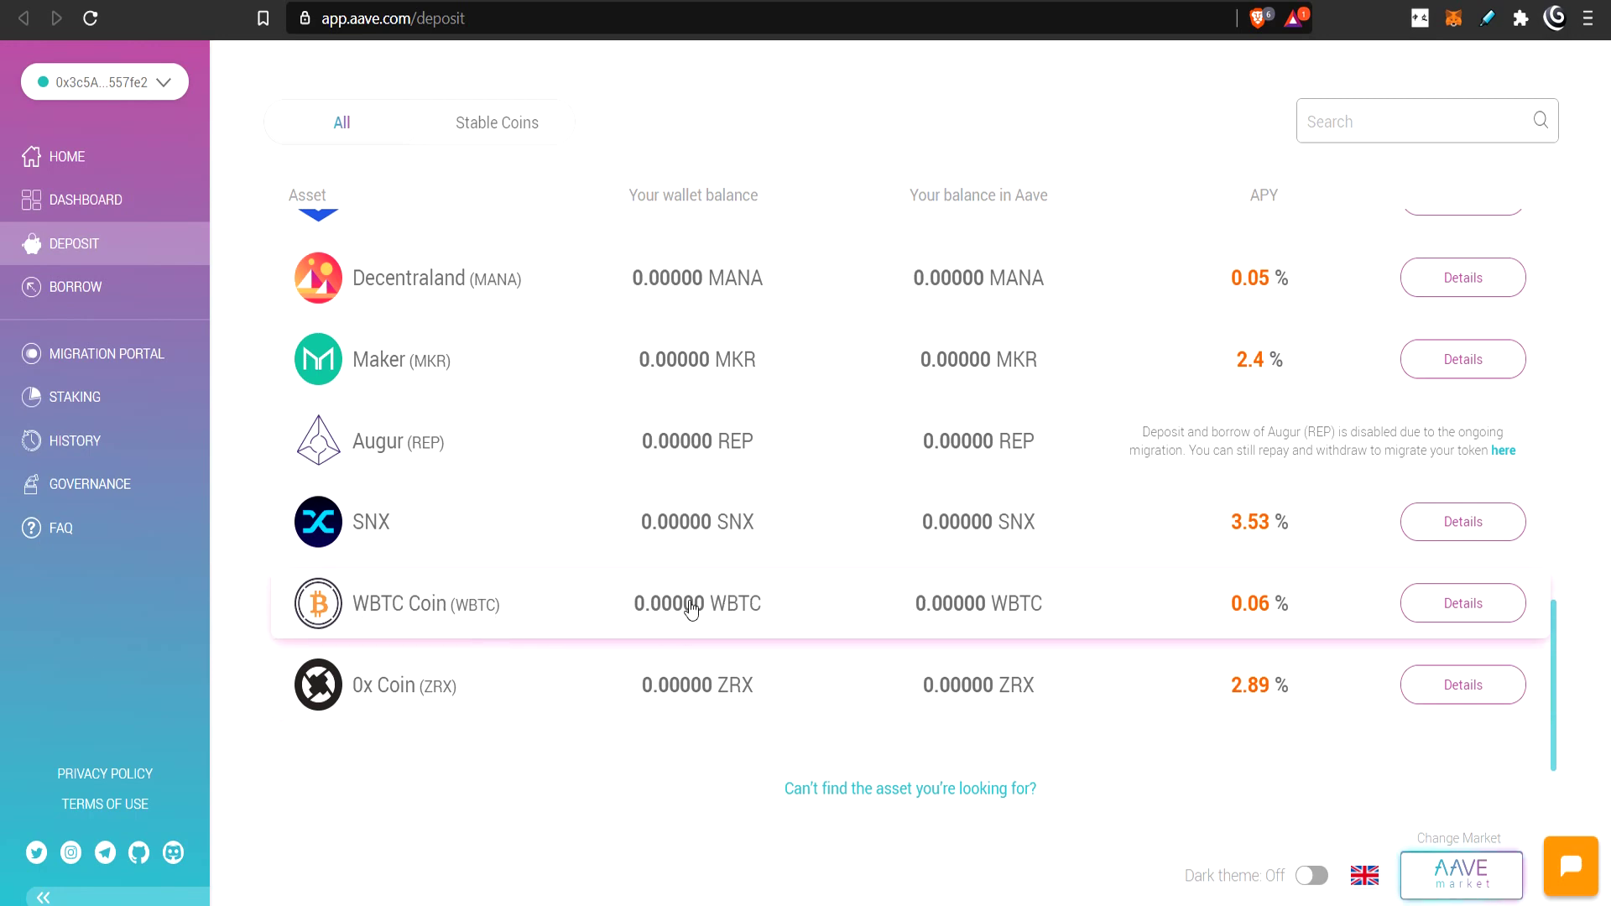
{"action": "scroll", "coordinate": [712, 626], "scroll_direction": "up", "scroll_amount": 10}
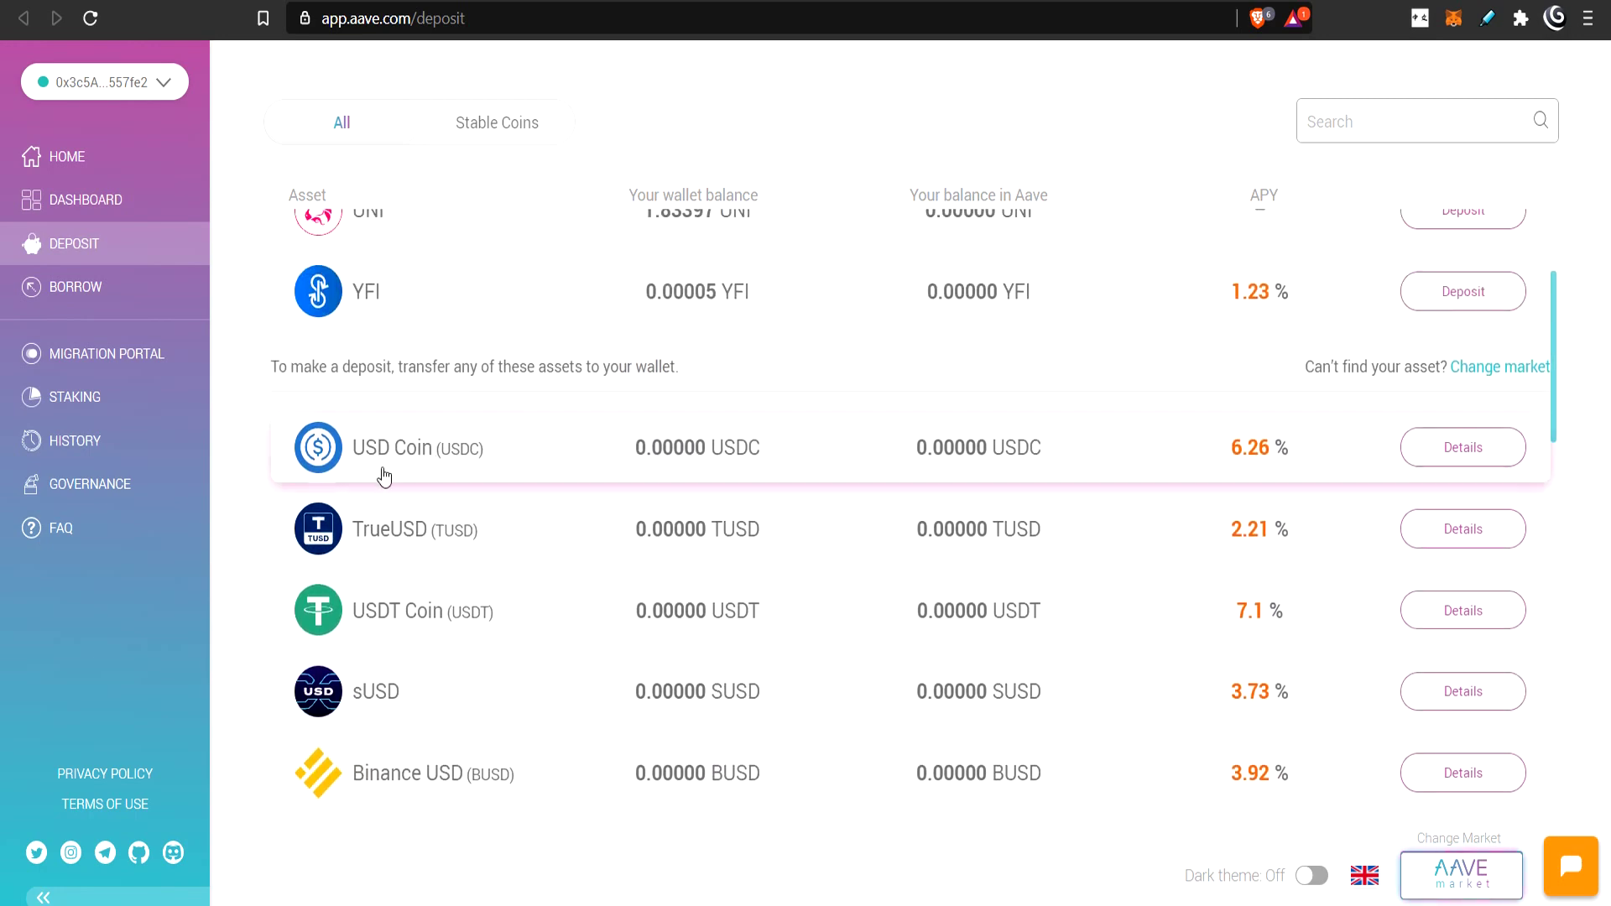
{"action": "scroll", "coordinate": [394, 482], "scroll_direction": "up", "scroll_amount": 3}
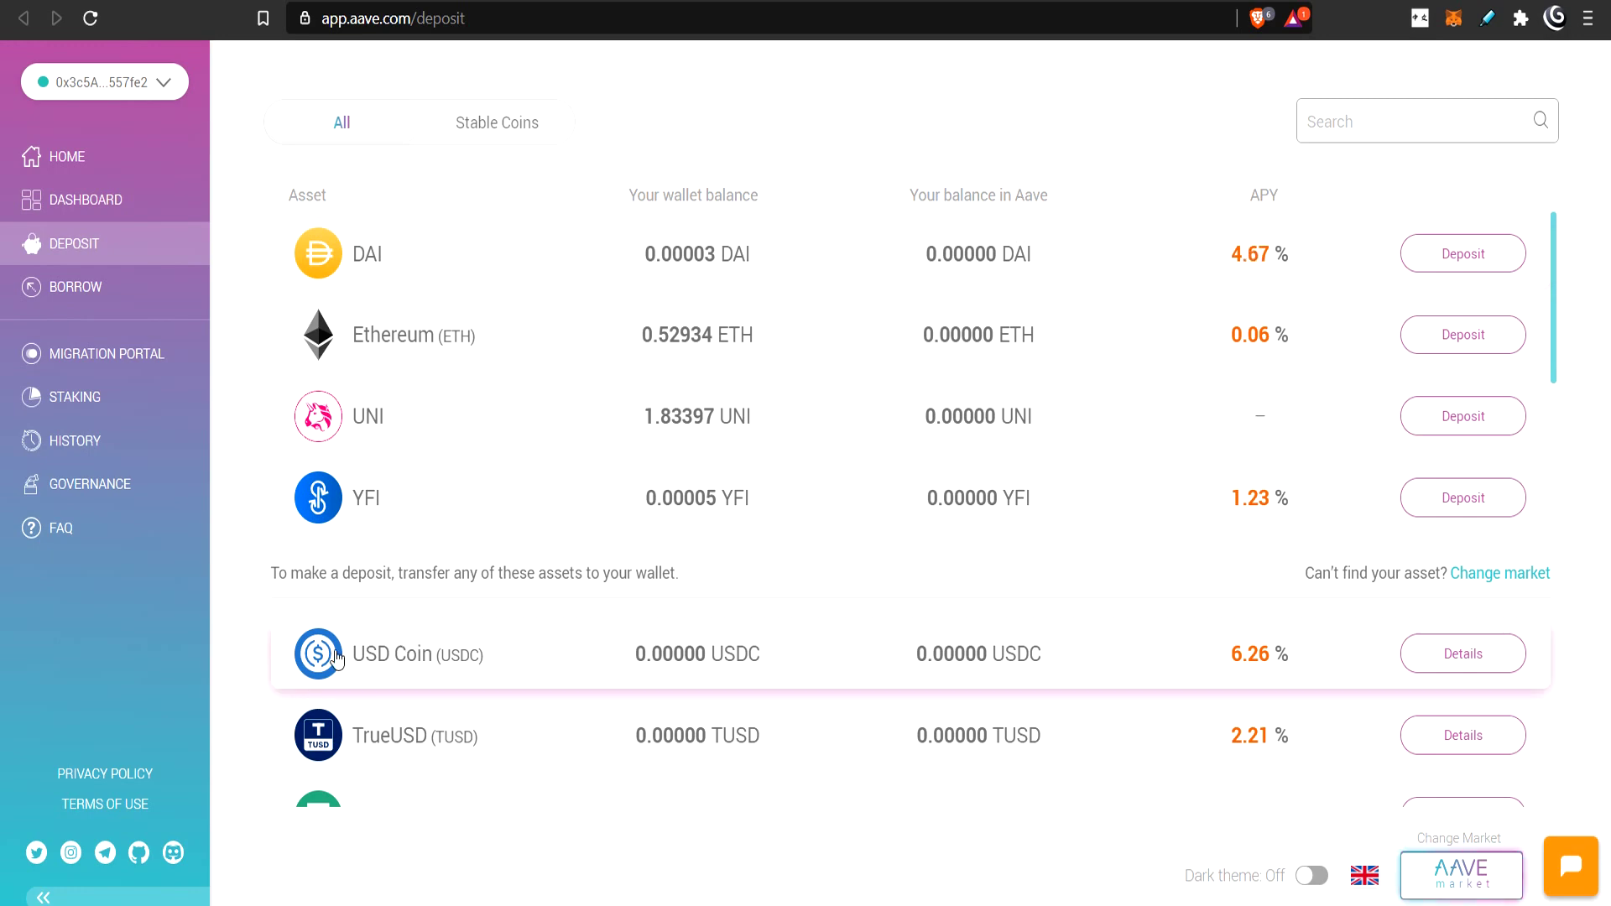
{"action": "scroll", "coordinate": [804, 642], "scroll_direction": "down", "scroll_amount": 6}
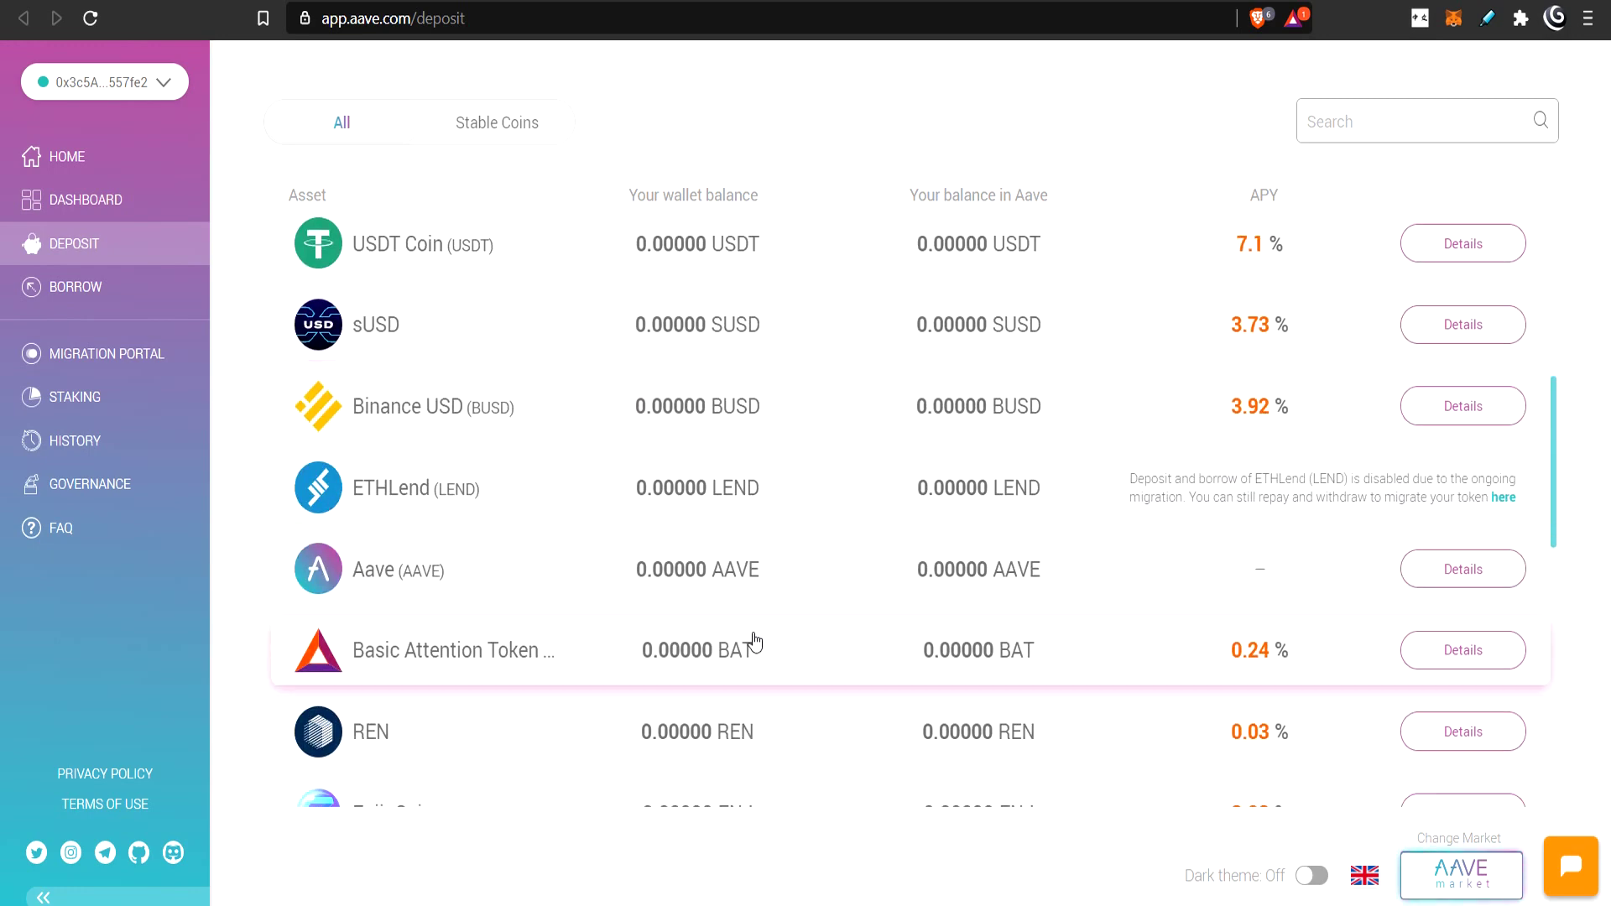
{"action": "scroll", "coordinate": [755, 638], "scroll_direction": "up", "scroll_amount": 4}
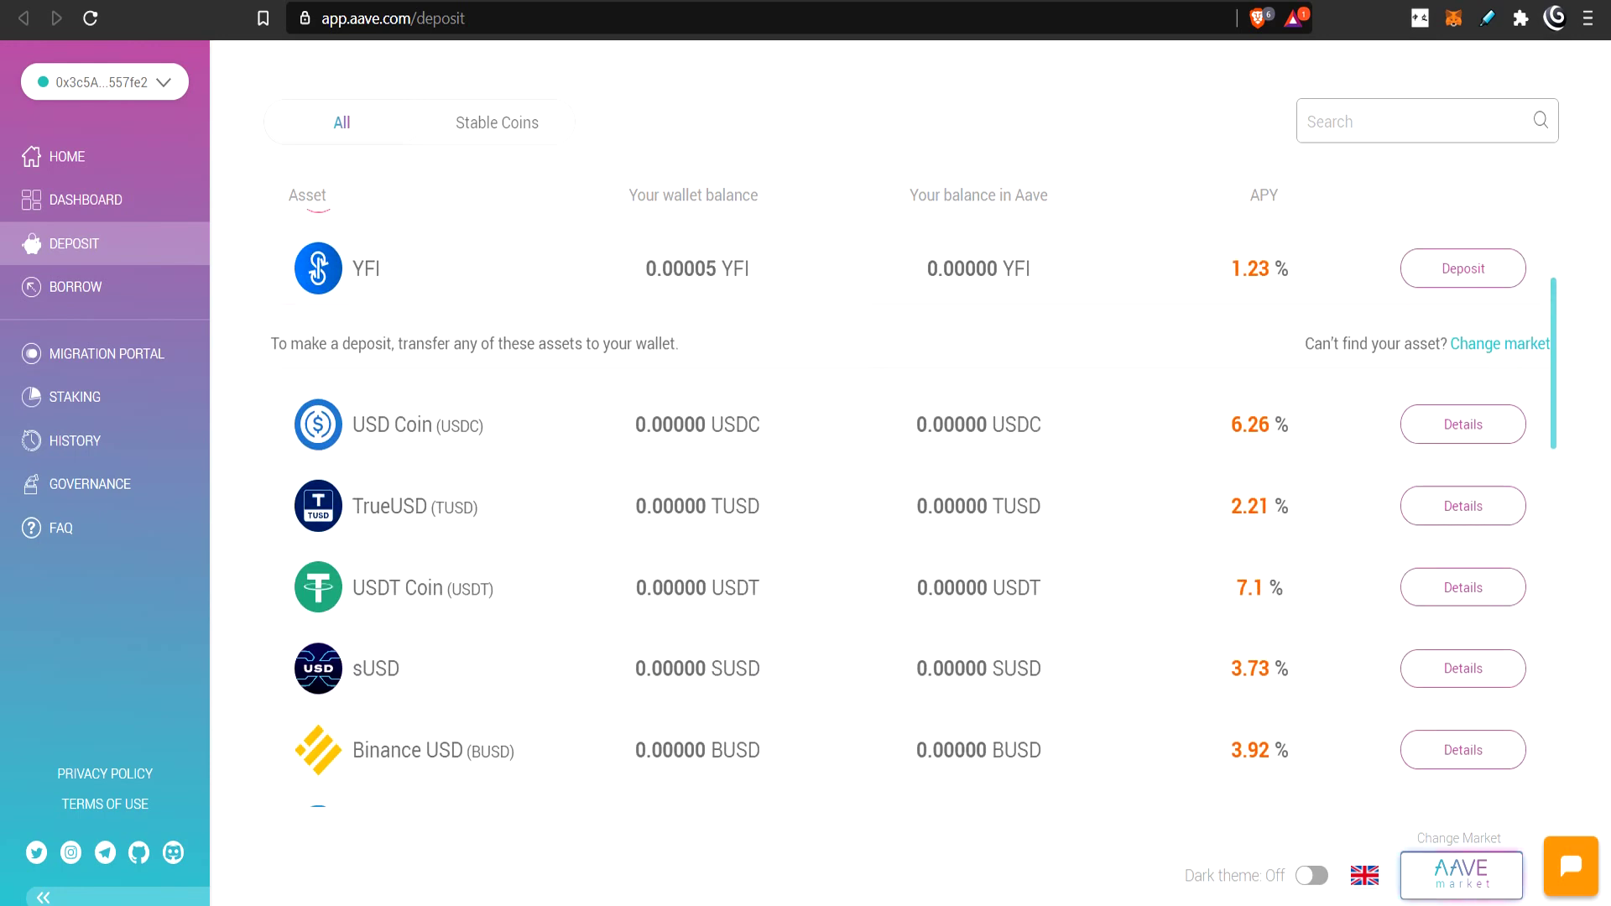
{"action": "key", "text": "ctrl+Tab"}
{"action": "scroll", "coordinate": [864, 551], "scroll_direction": "down", "scroll_amount": 10}
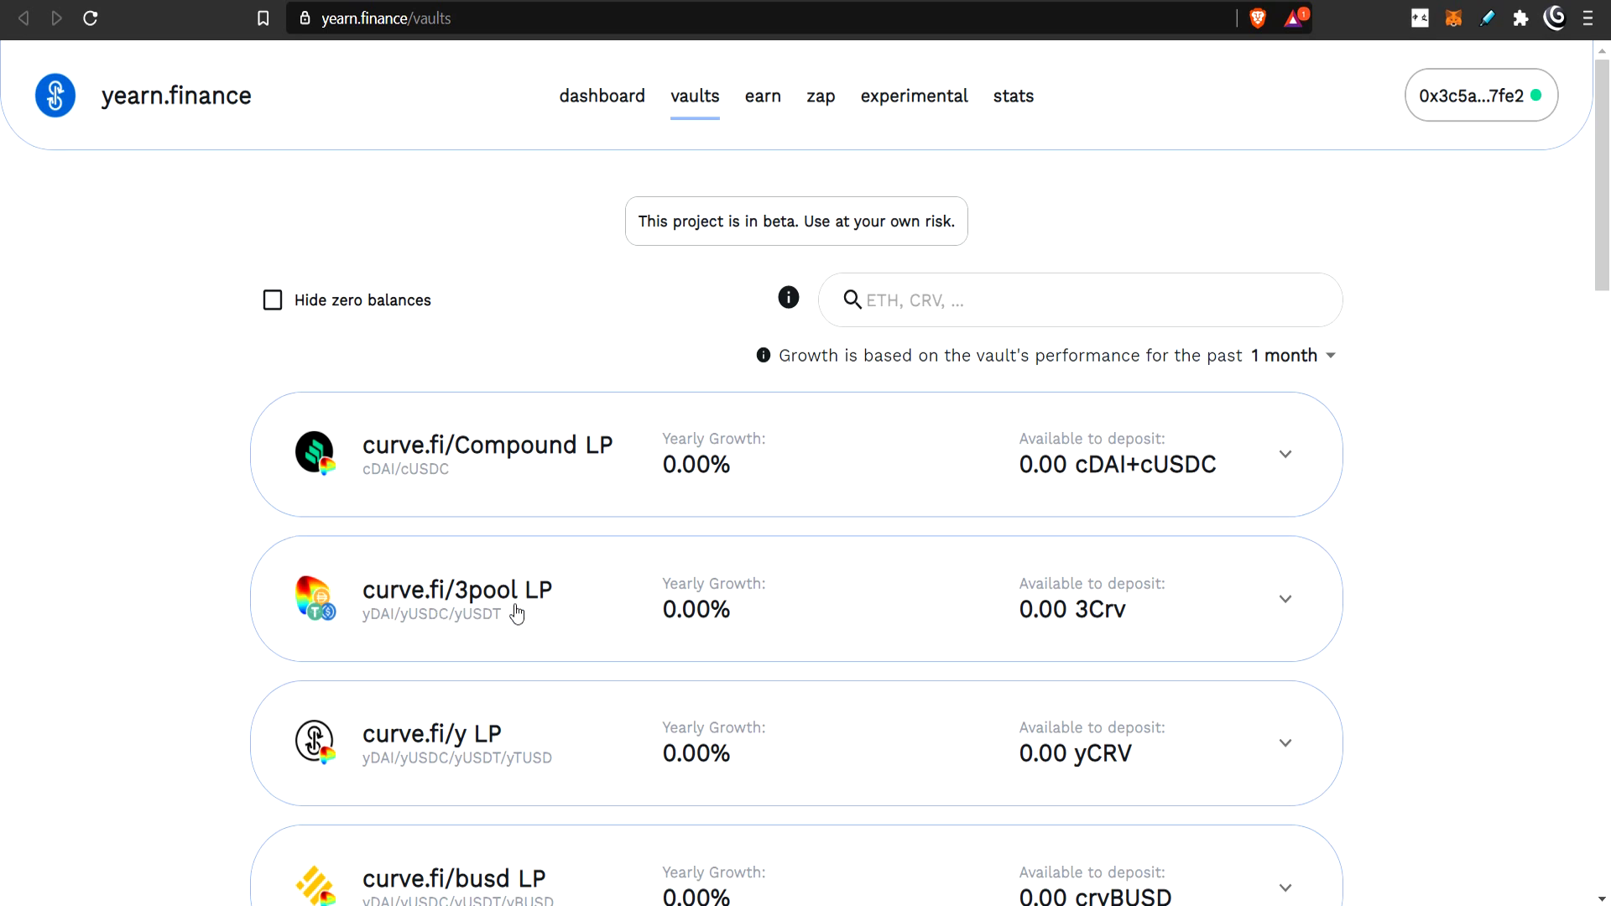
Expand the curve.fi/sbtc LP vault card to show its strategy, statistics and deposit/withdraw forms
{"action": "scroll", "coordinate": [514, 610], "scroll_direction": "down", "scroll_amount": 2}
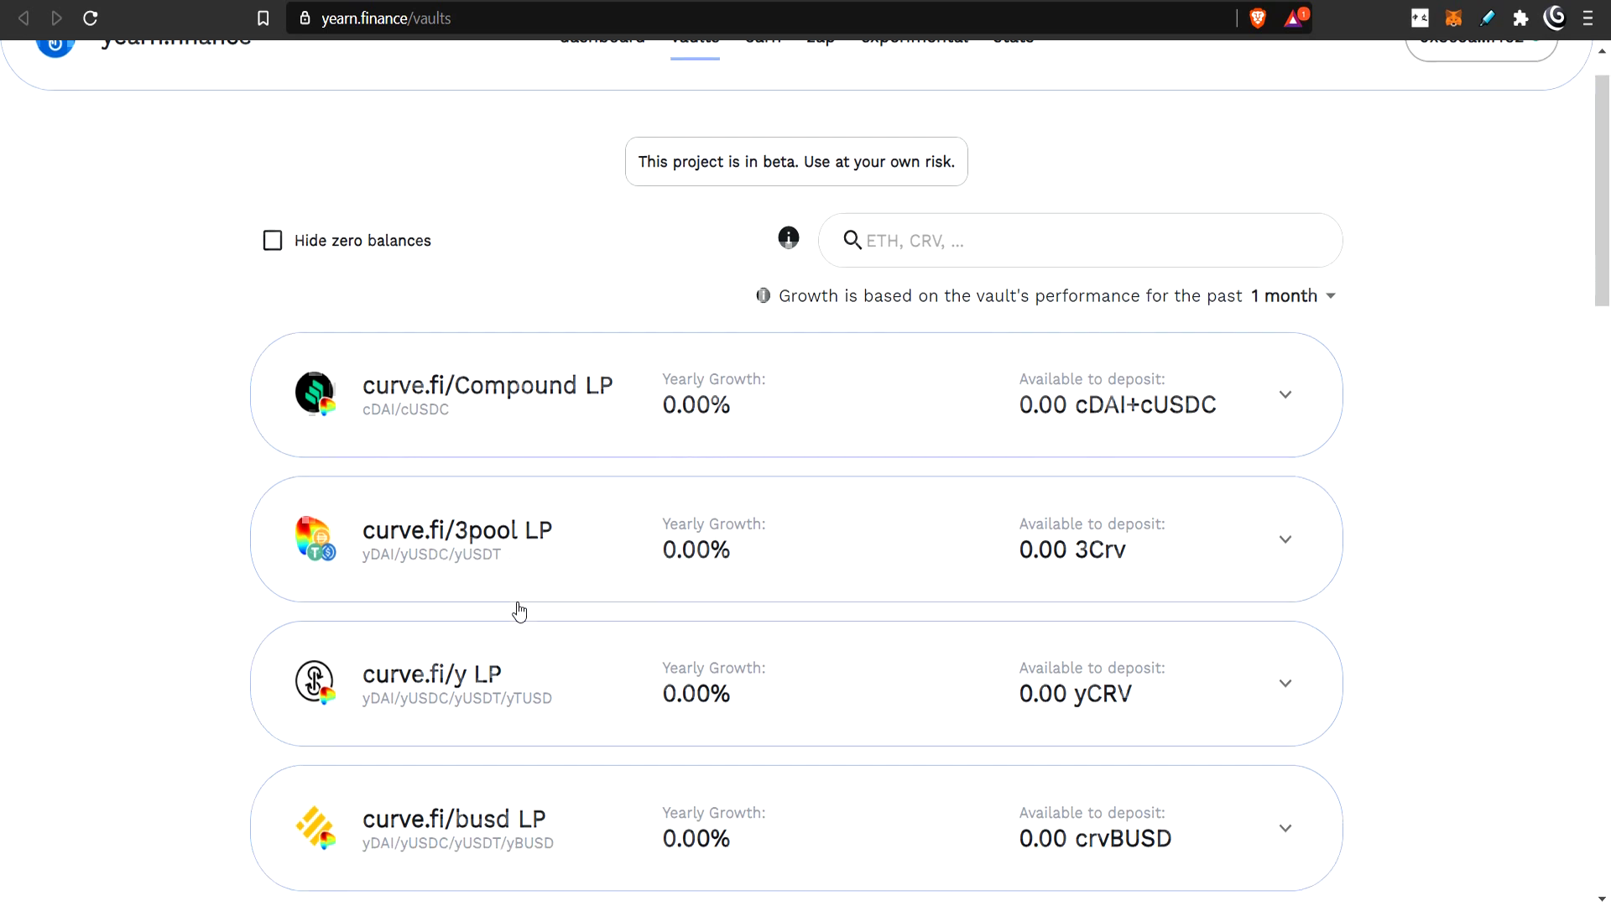
{"action": "scroll", "coordinate": [529, 629], "scroll_direction": "down", "scroll_amount": 4}
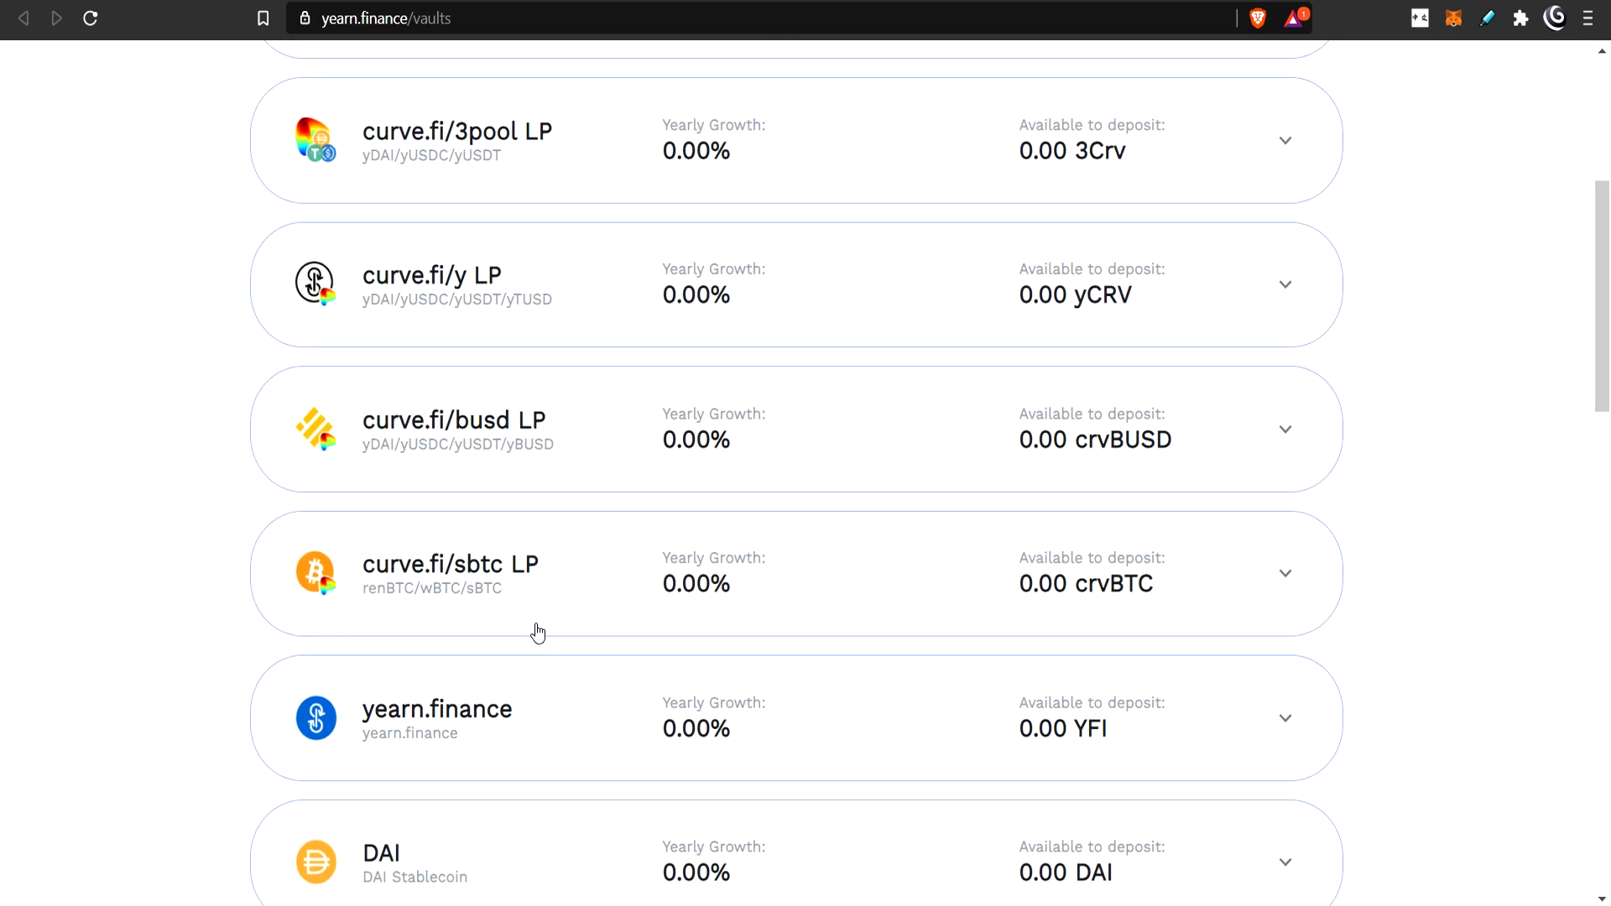
{"action": "left_click", "coordinate": [557, 574]}
{"action": "scroll", "coordinate": [423, 521], "scroll_direction": "down", "scroll_amount": 3}
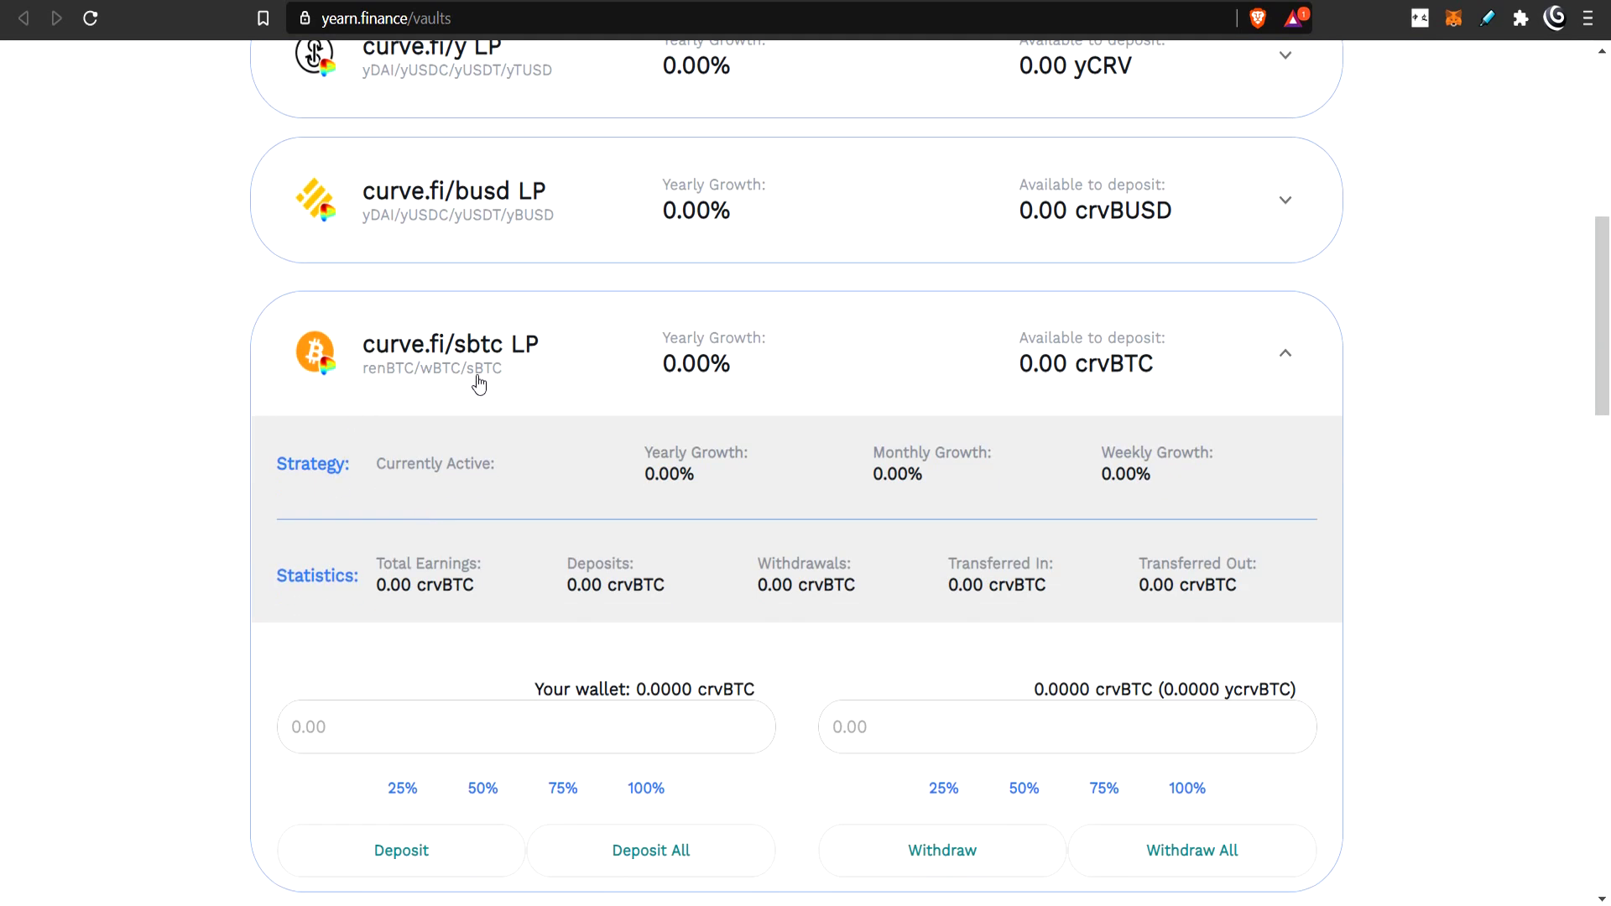
Go from Curve's renBTC pool page to the sBTC pool using the pool-name dropdown
{"action": "key", "text": "ctrl+Tab"}
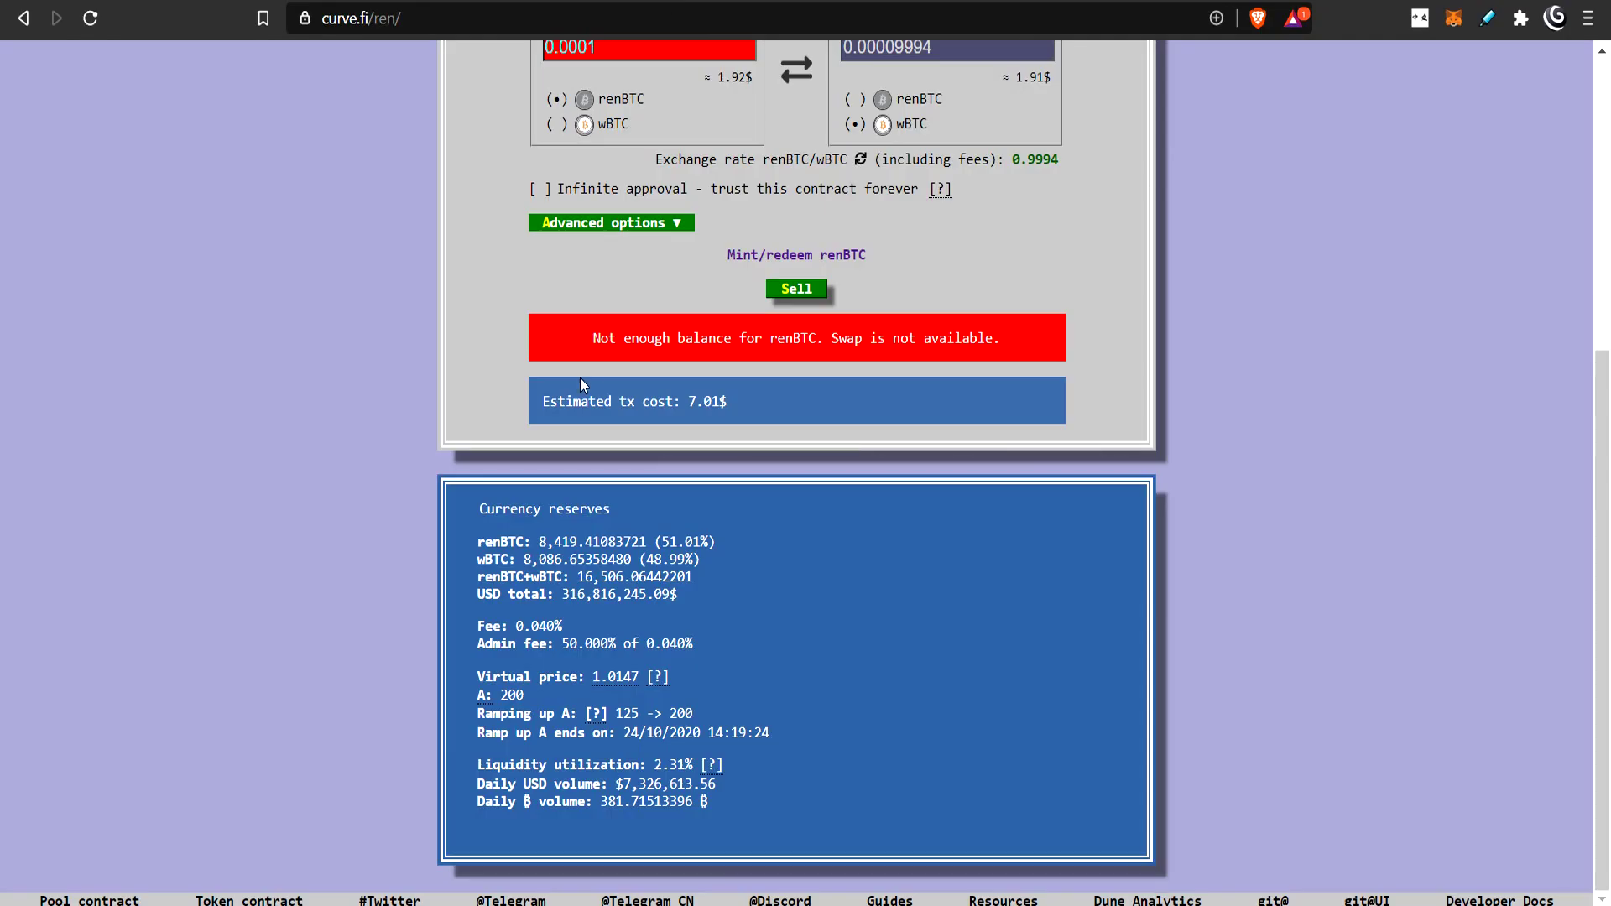
{"action": "scroll", "coordinate": [591, 384], "scroll_direction": "up", "scroll_amount": 5}
{"action": "mouse_move", "coordinate": [363, 48]}
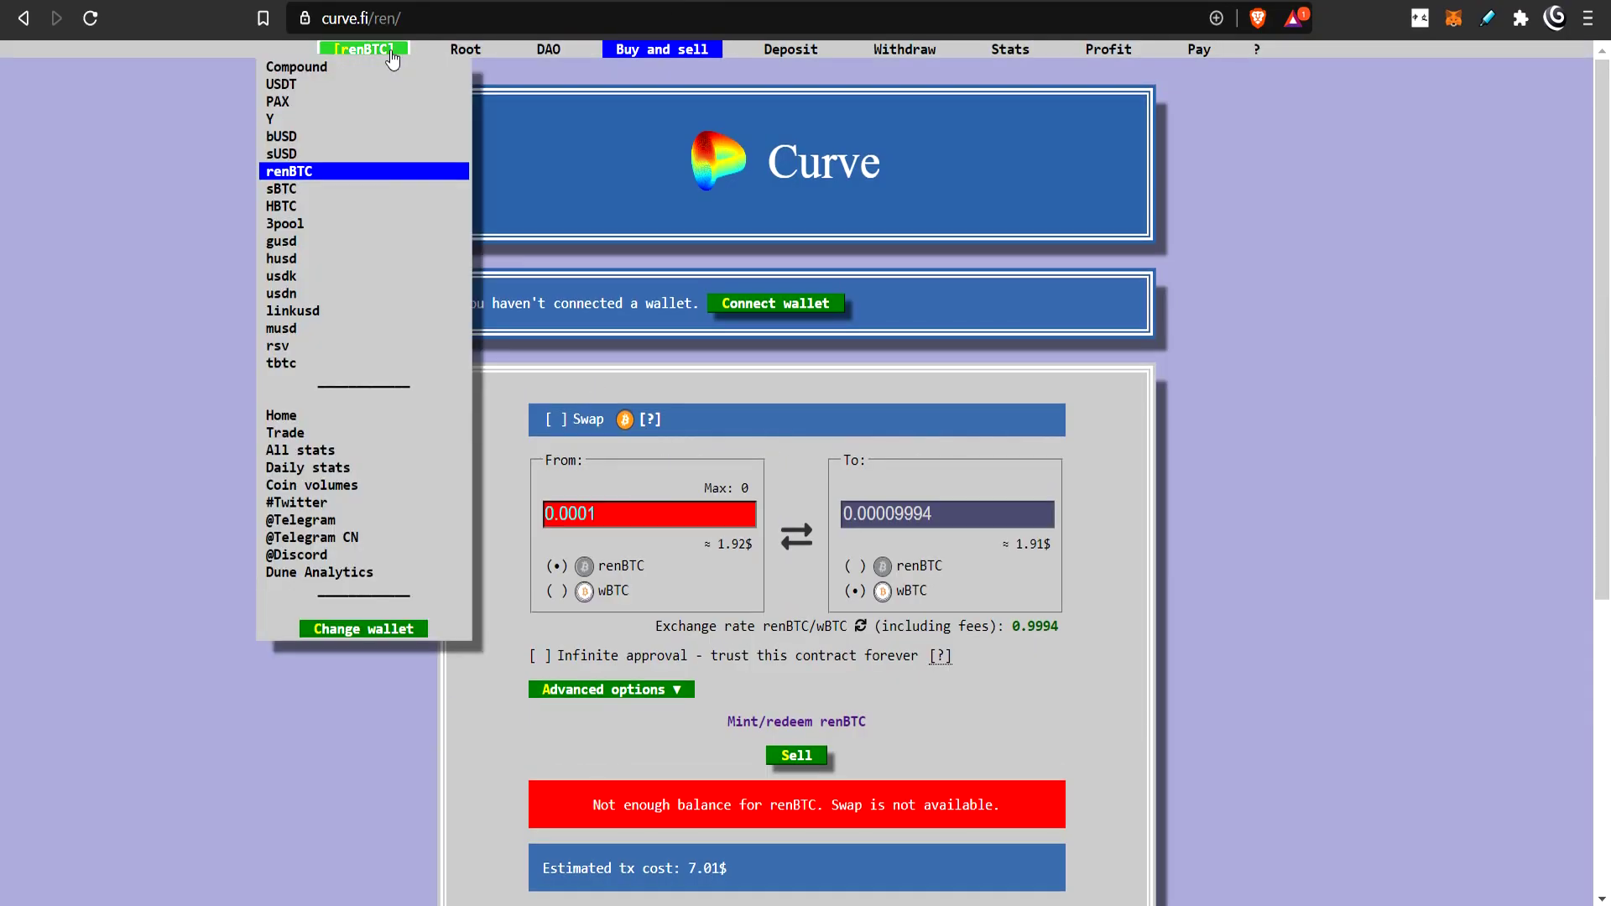
{"action": "left_click", "coordinate": [308, 191]}
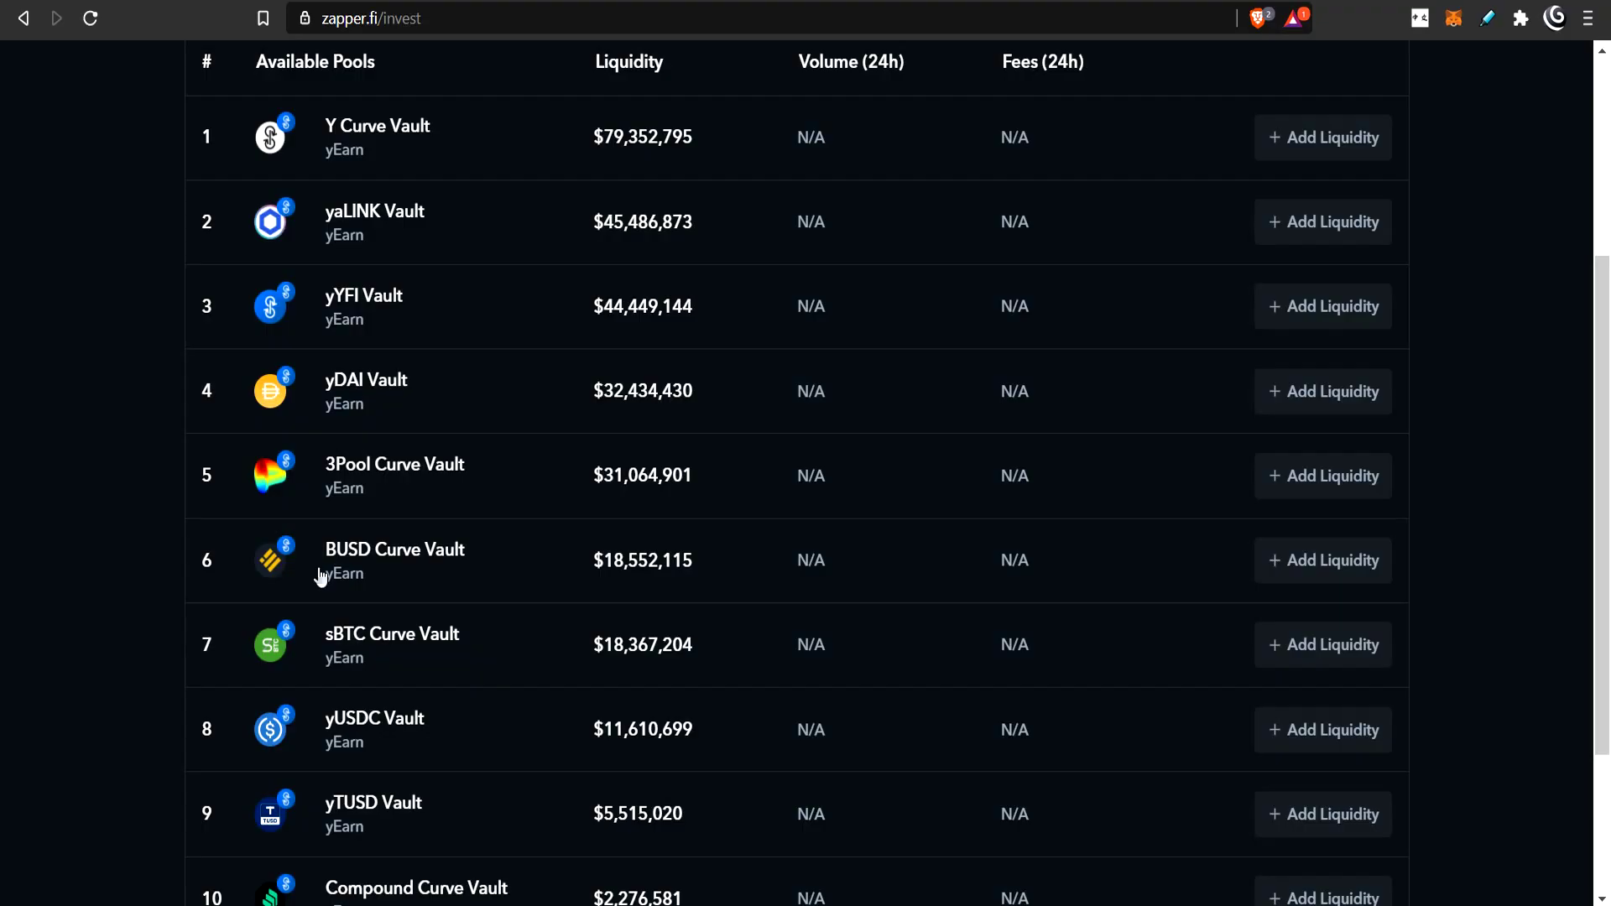
{"action": "scroll", "coordinate": [594, 721], "scroll_direction": "up", "scroll_amount": 4}
{"action": "scroll", "coordinate": [454, 654], "scroll_direction": "down", "scroll_amount": 5}
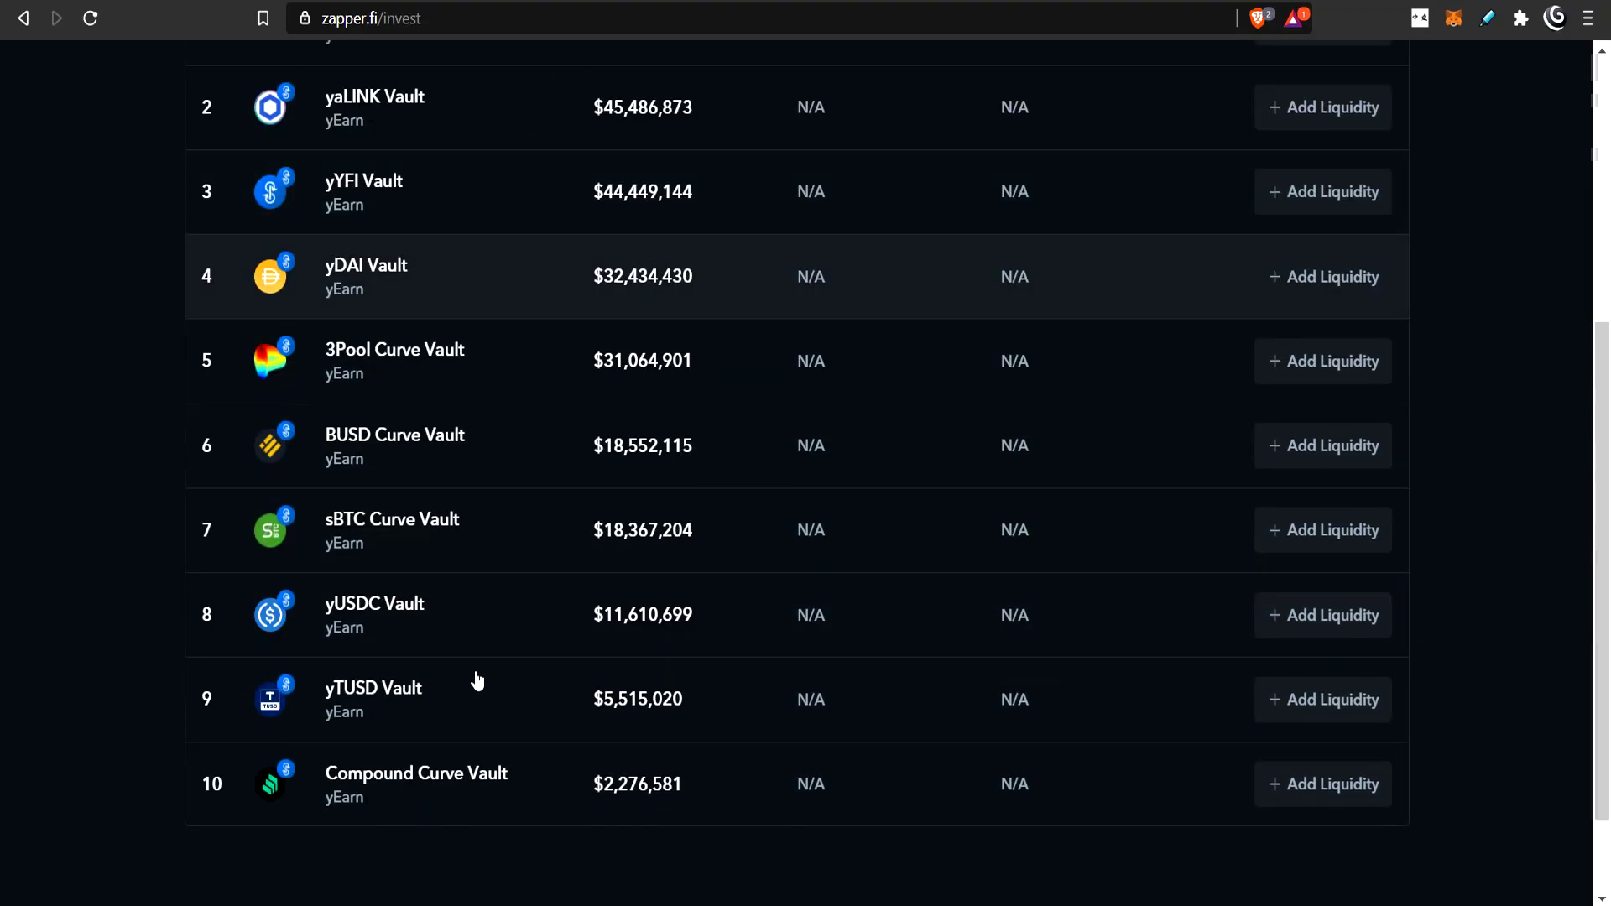
{"action": "scroll", "coordinate": [503, 727], "scroll_direction": "up", "scroll_amount": 5}
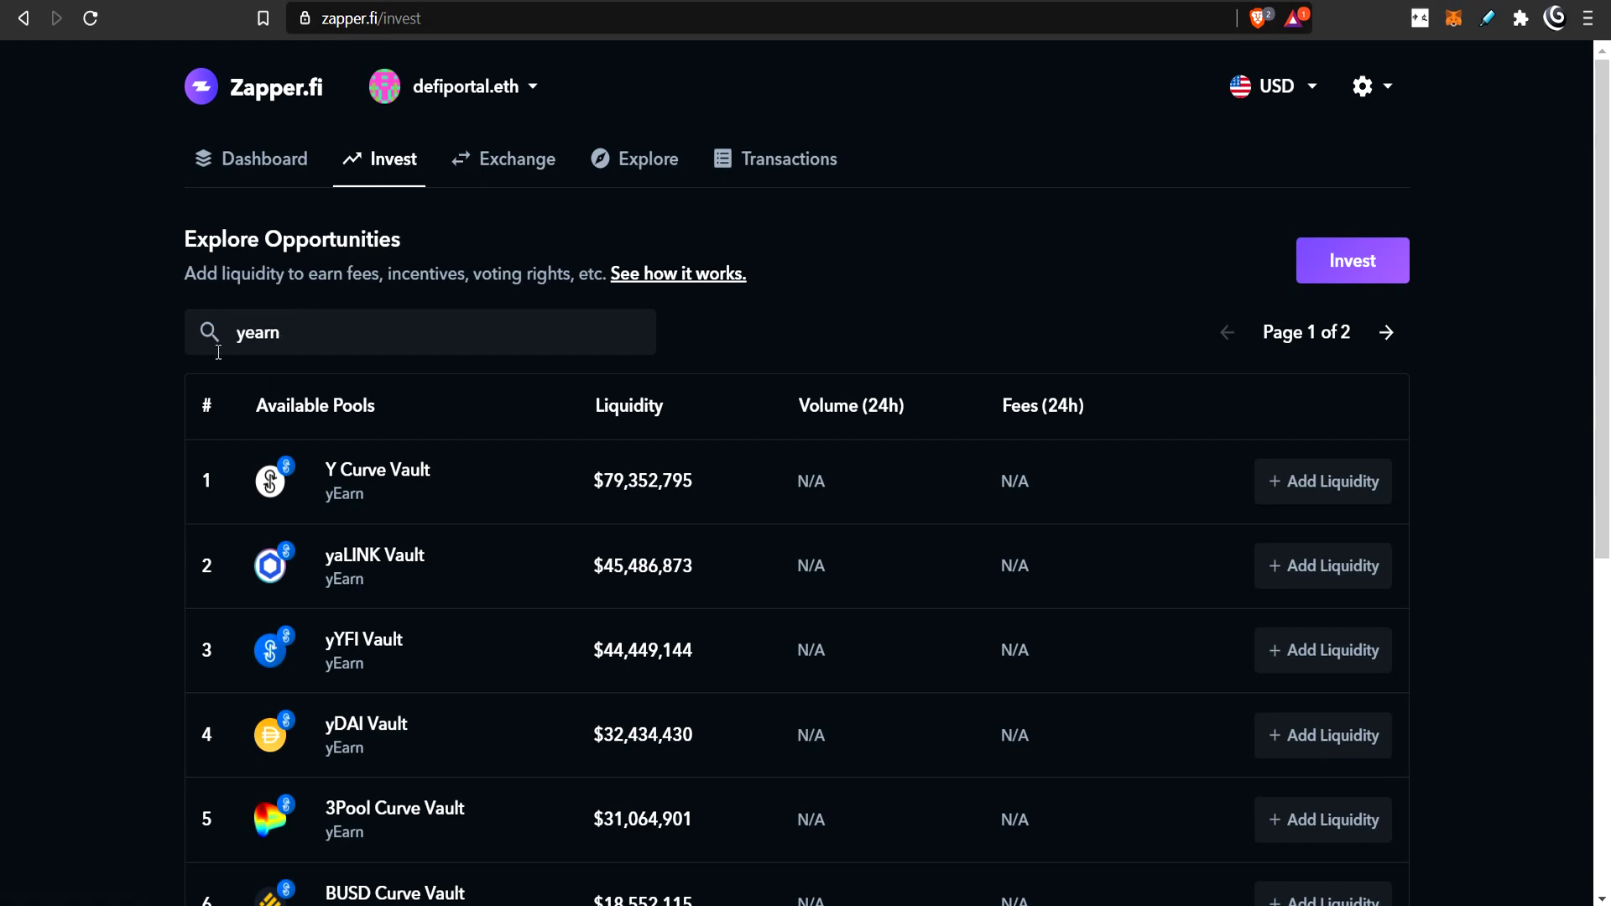
{"action": "scroll", "coordinate": [359, 588], "scroll_direction": "down", "scroll_amount": 4}
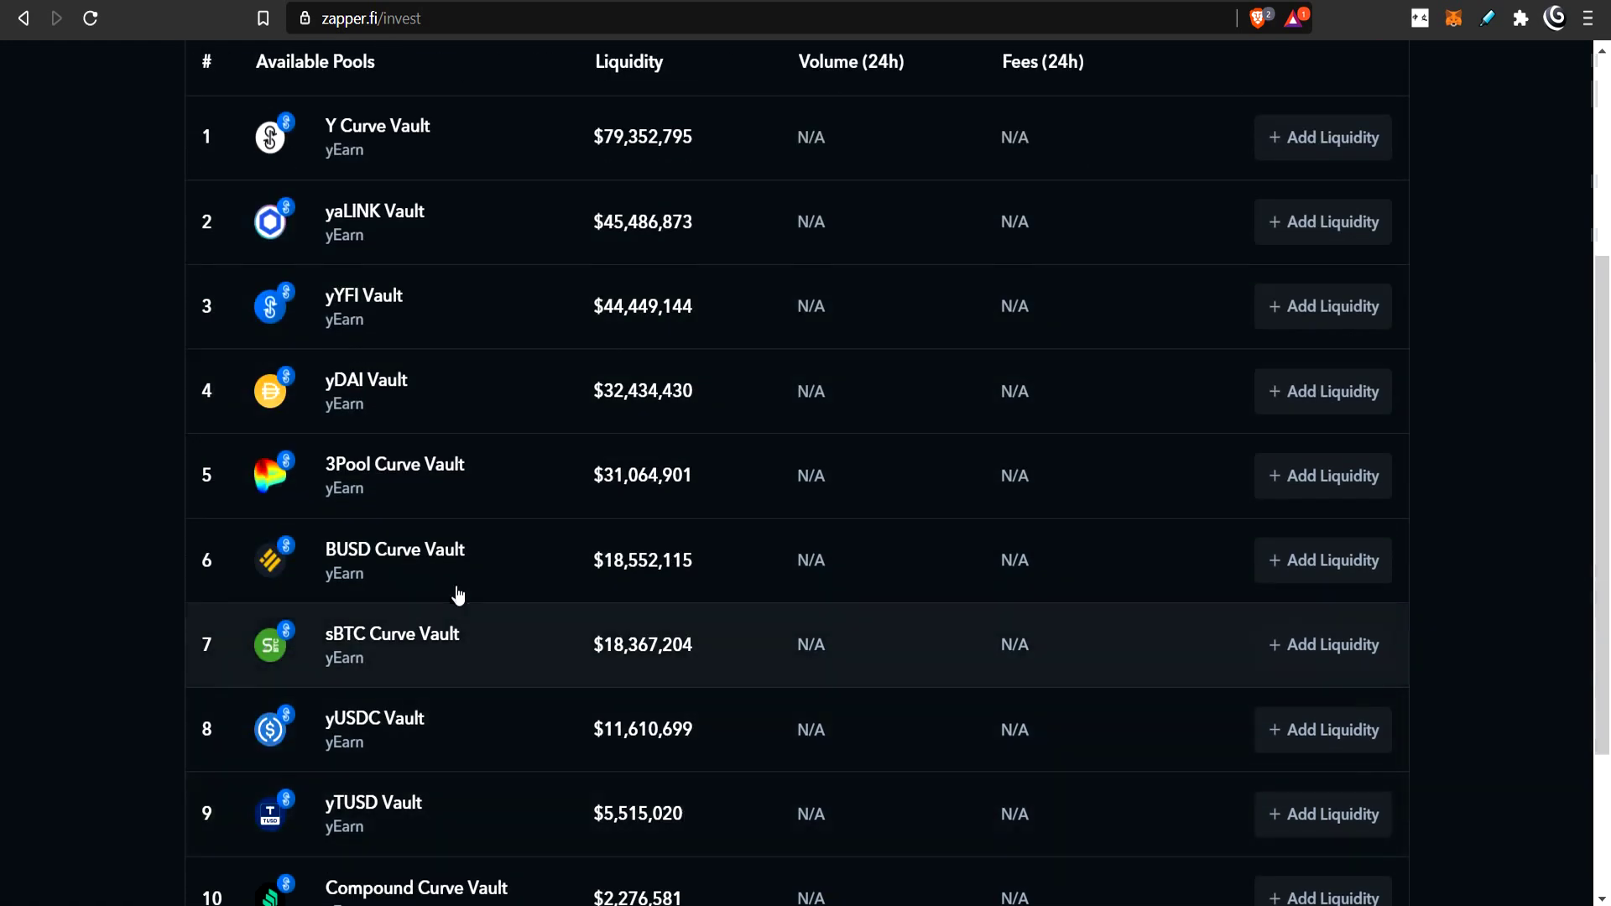
{"action": "scroll", "coordinate": [458, 596], "scroll_direction": "down", "scroll_amount": 3}
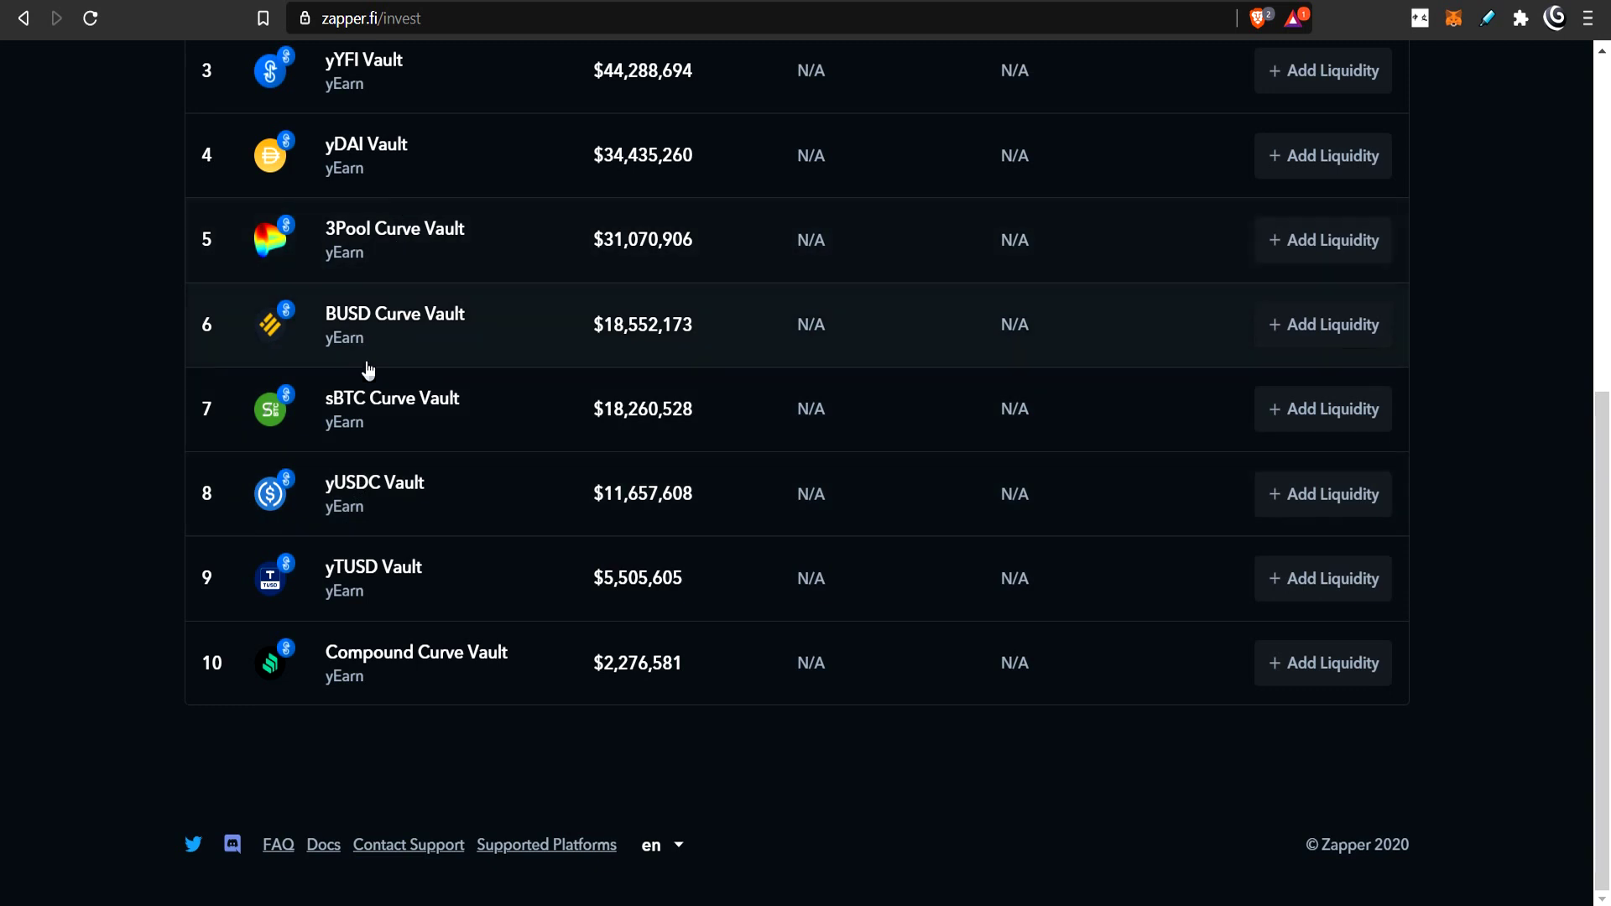
{"action": "left_click", "coordinate": [1305, 415]}
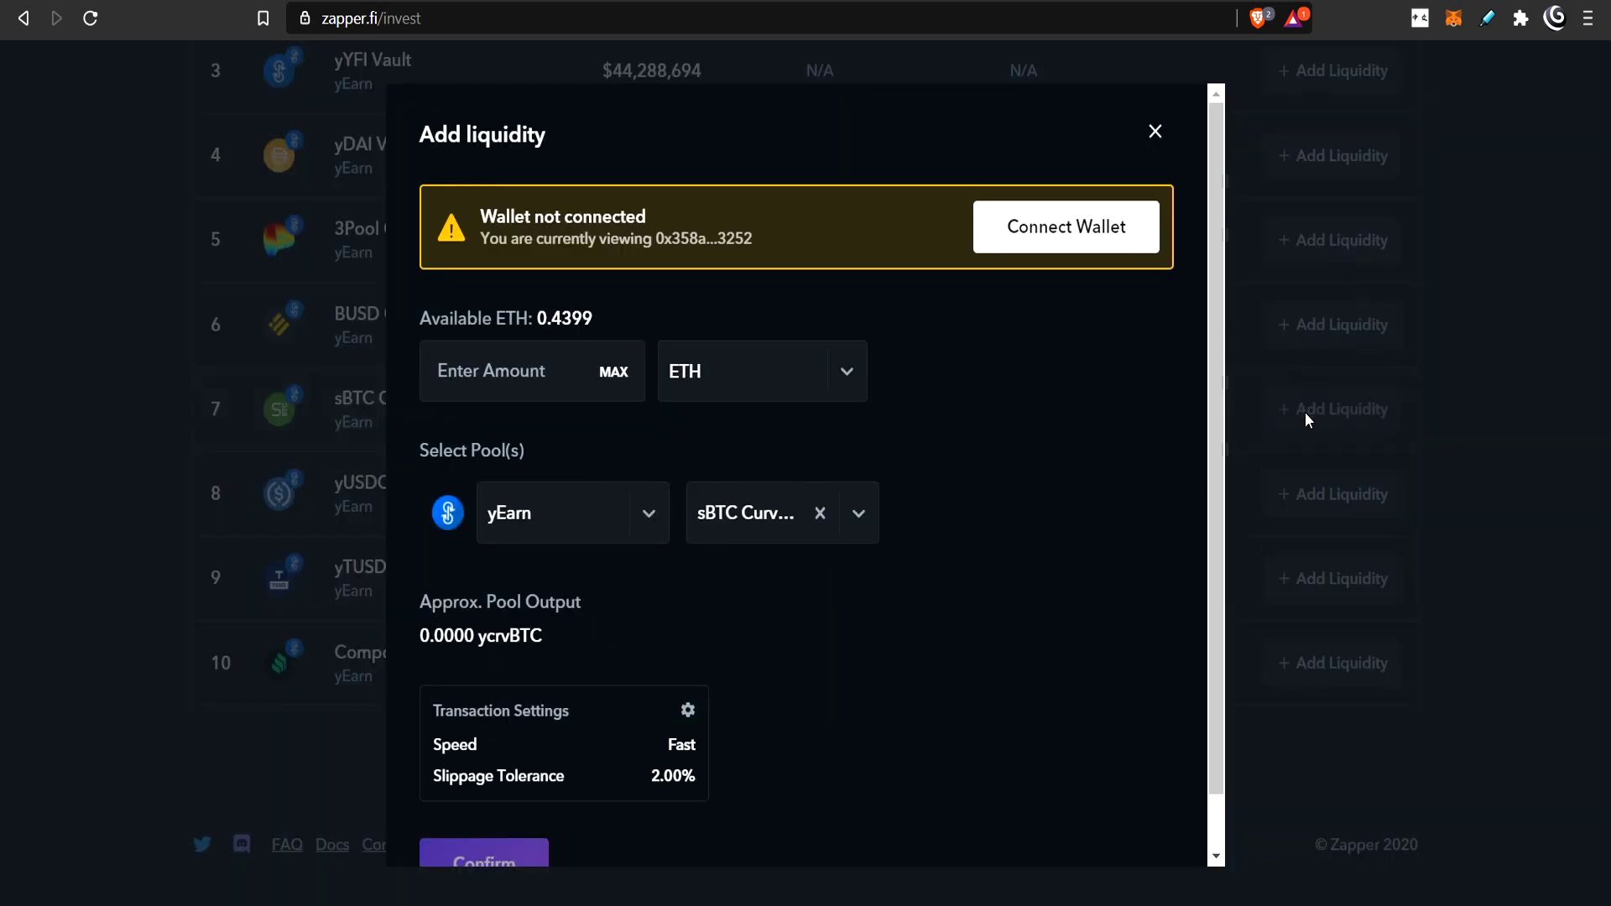
{"action": "left_click", "coordinate": [850, 373]}
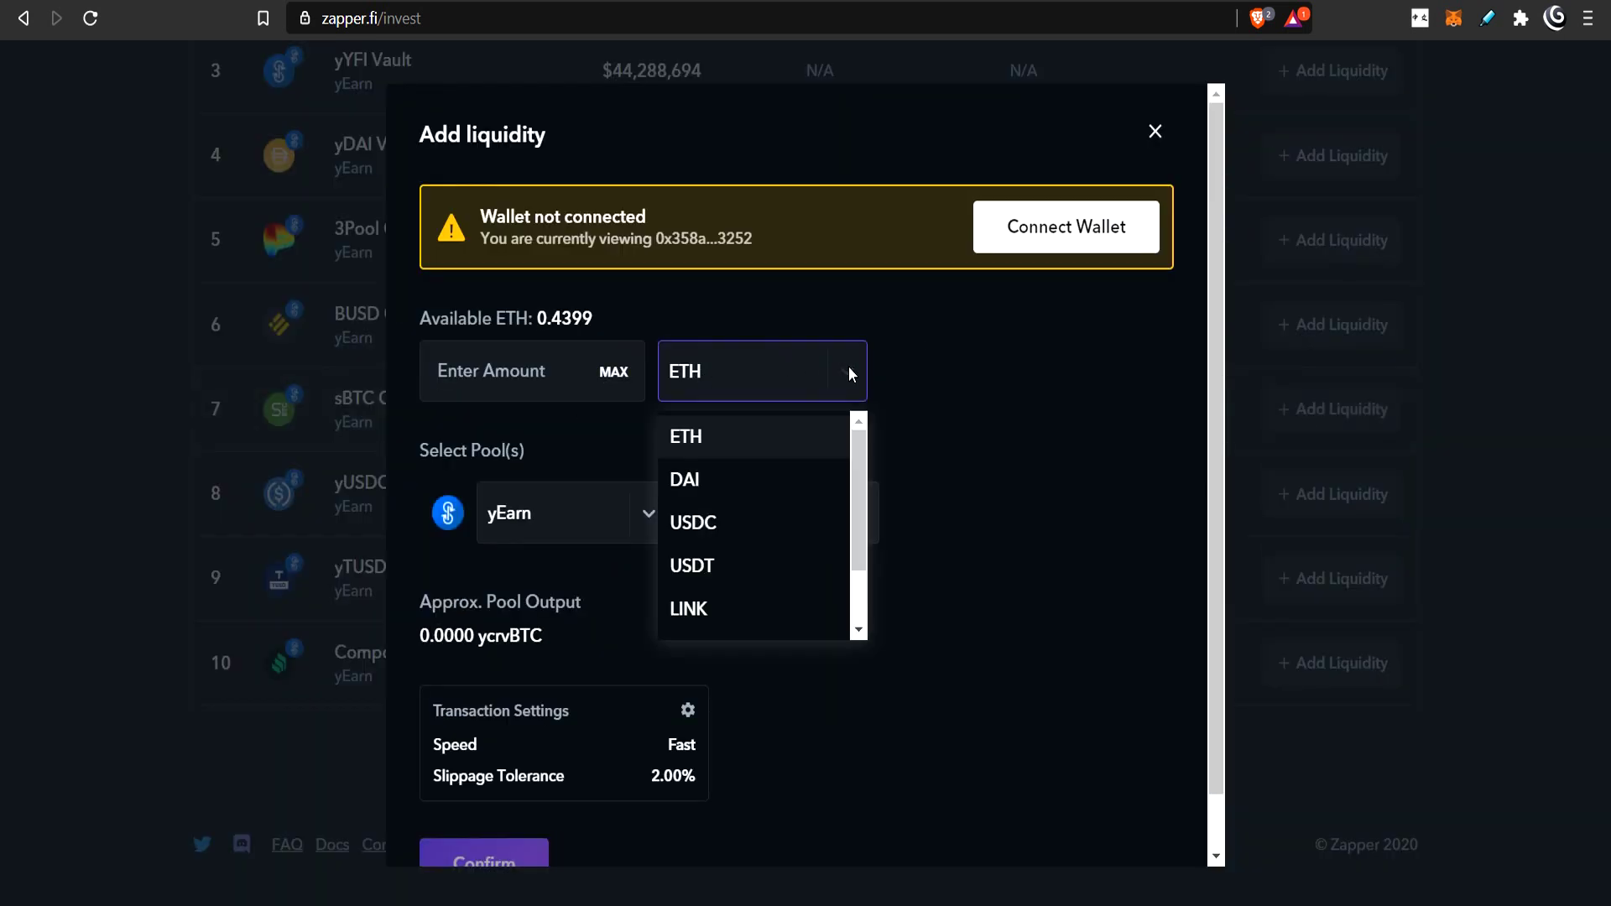
{"action": "scroll", "coordinate": [740, 455], "scroll_direction": "down", "scroll_amount": 1}
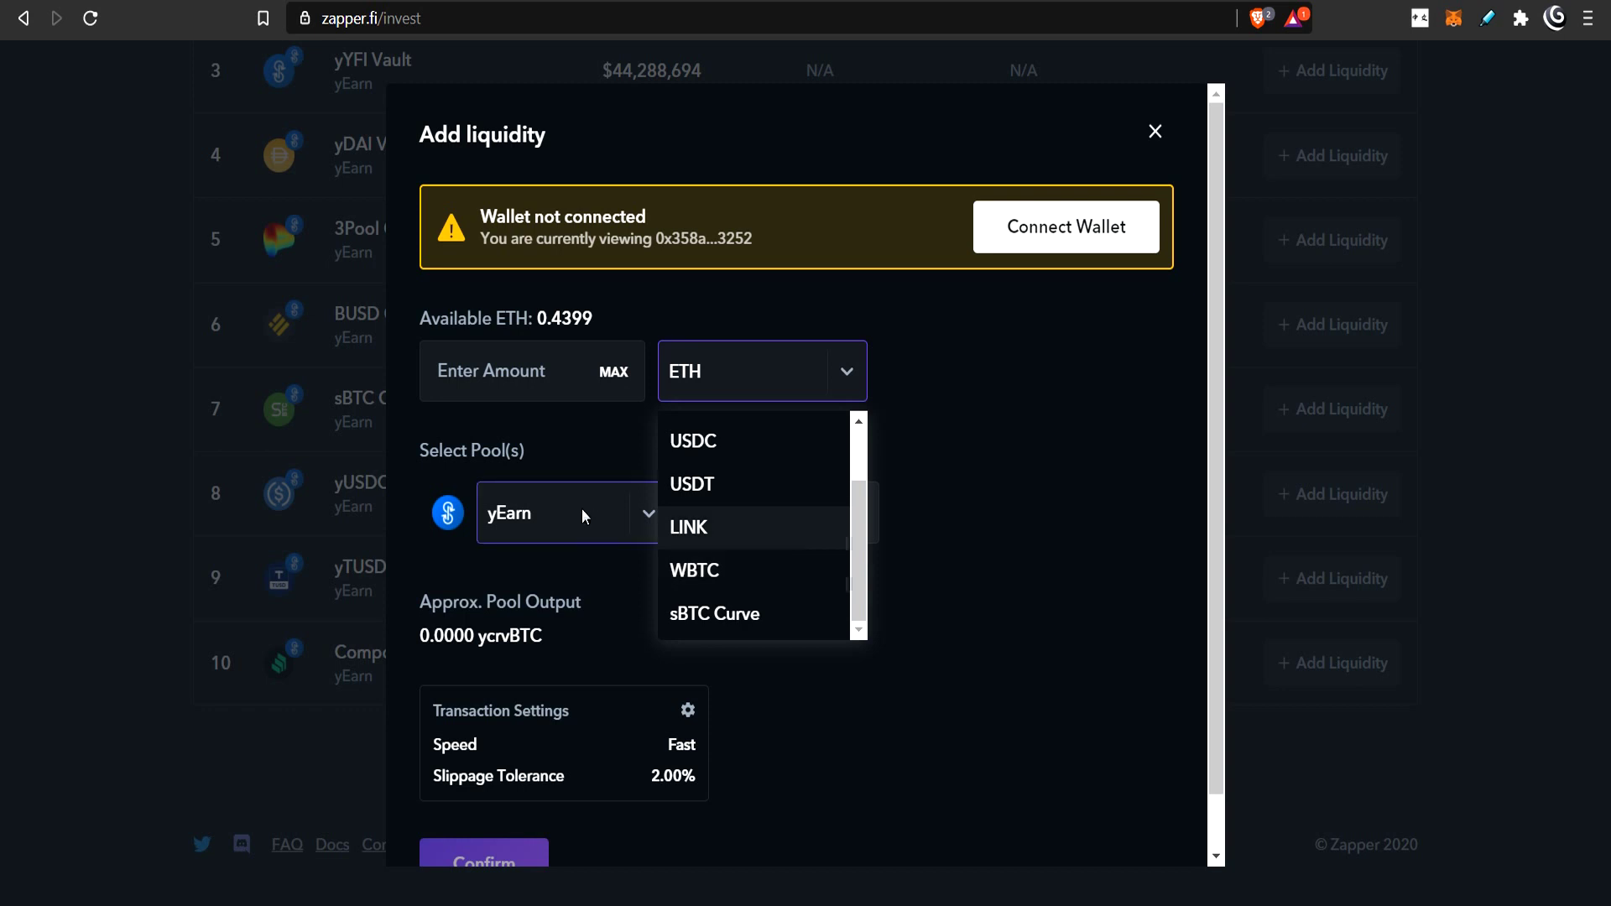
{"action": "left_click", "coordinate": [109, 391]}
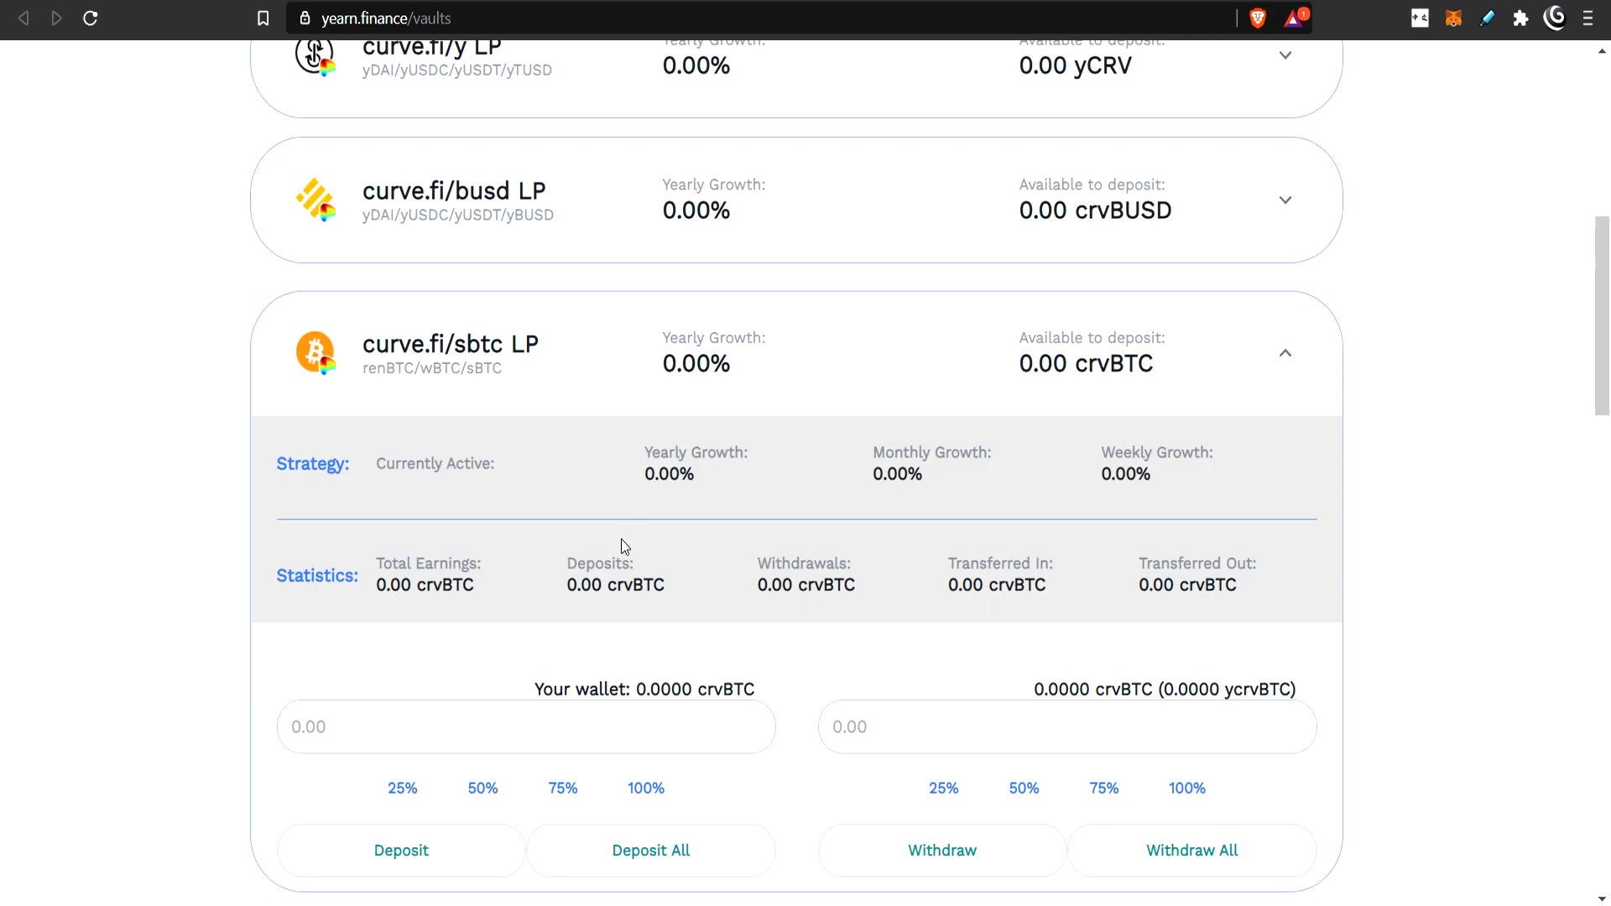
Scroll to the curve.fi/sbtc LP card showing 7.91% yearly growth on 0.10 crvBTC, then back up
{"action": "scroll", "coordinate": [621, 539], "scroll_direction": "up", "scroll_amount": 7}
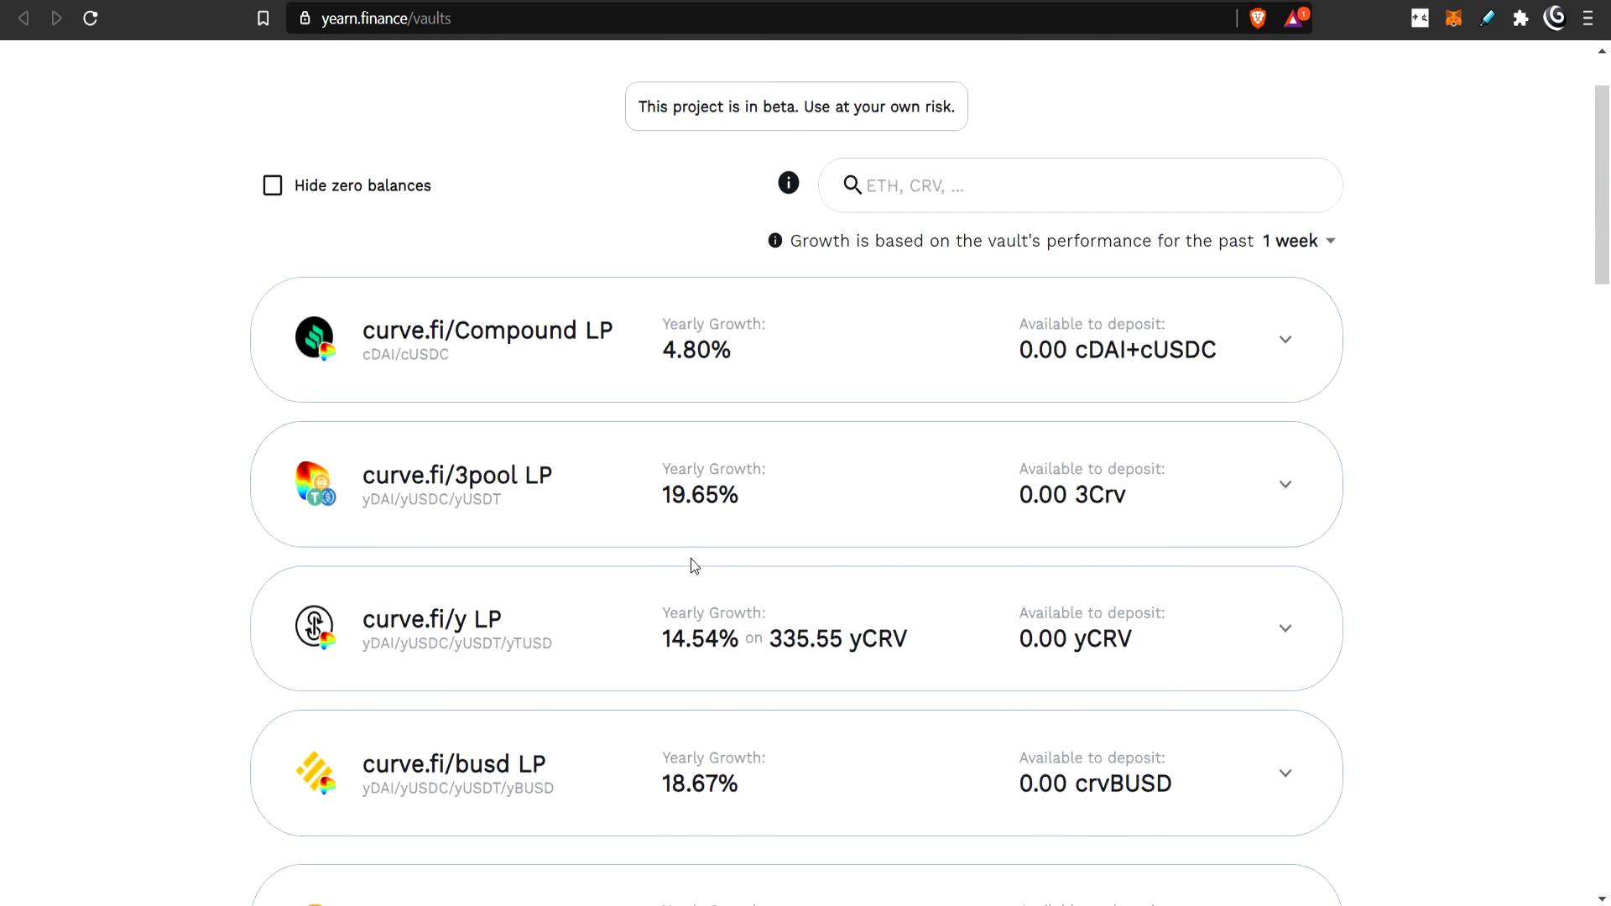
{"action": "scroll", "coordinate": [690, 569], "scroll_direction": "down", "scroll_amount": 6}
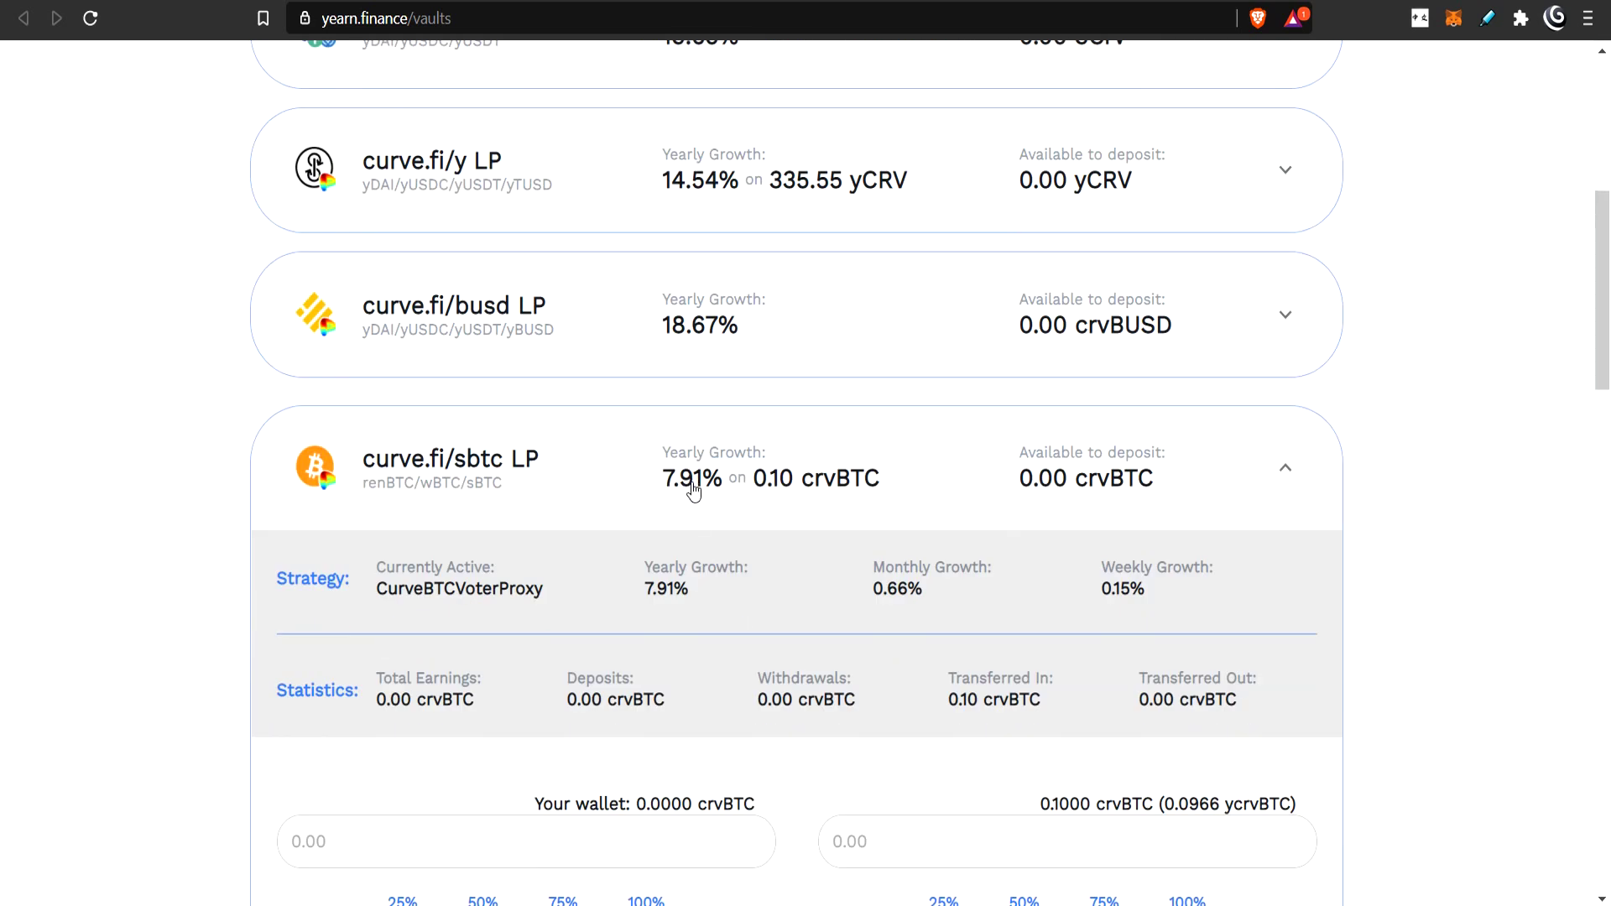
{"action": "scroll", "coordinate": [1175, 352], "scroll_direction": "up", "scroll_amount": 5}
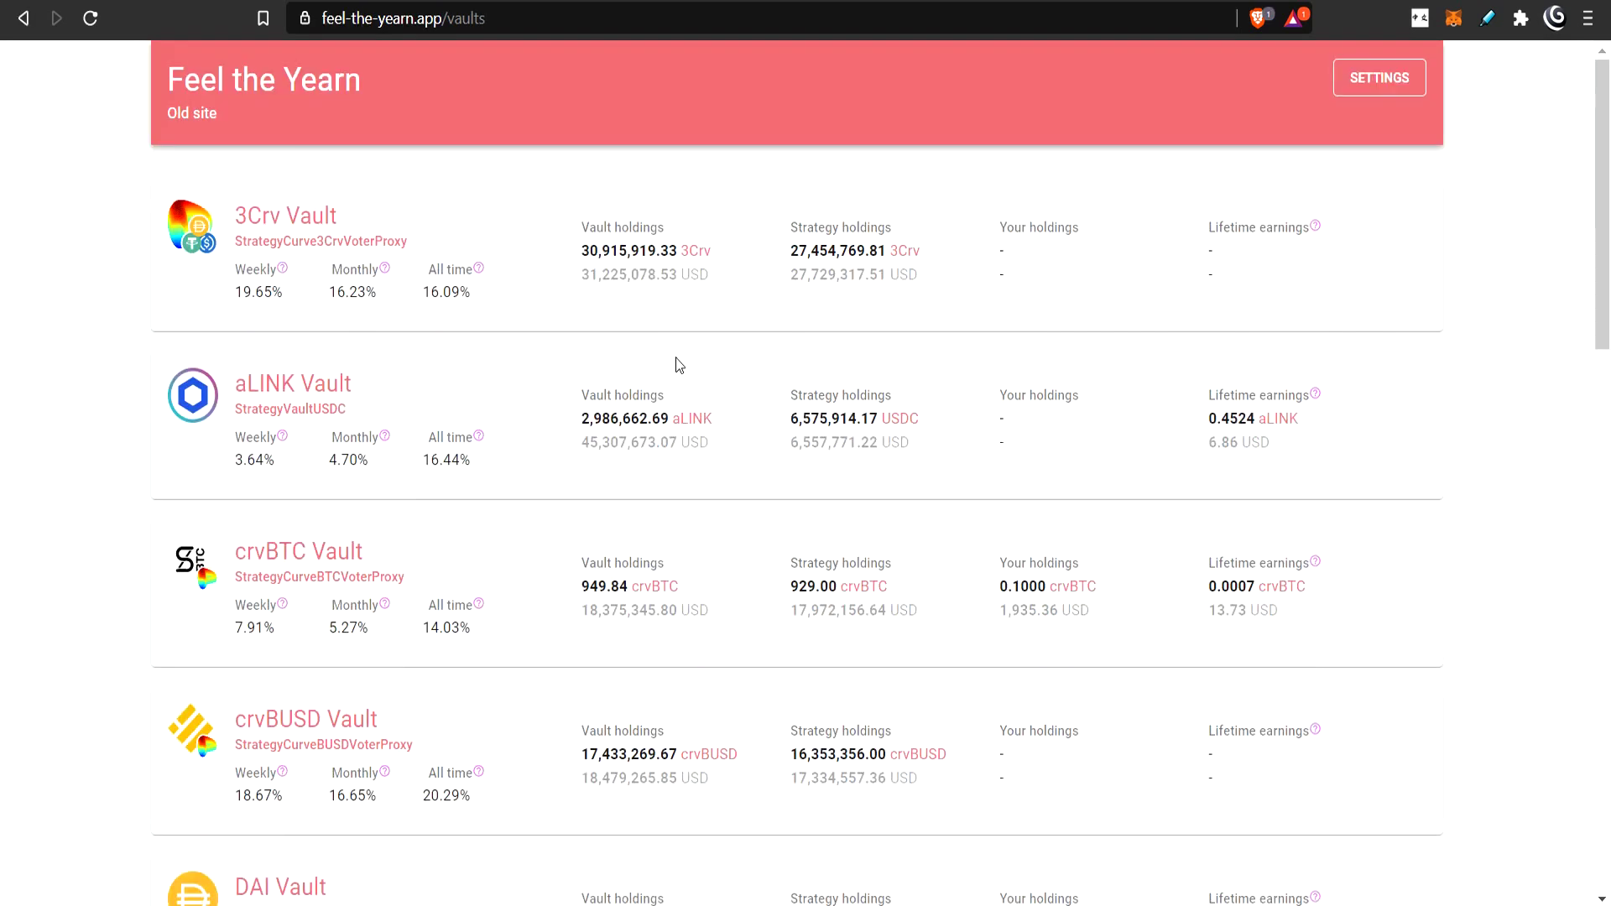
{"action": "scroll", "coordinate": [676, 358], "scroll_direction": "down", "scroll_amount": 3}
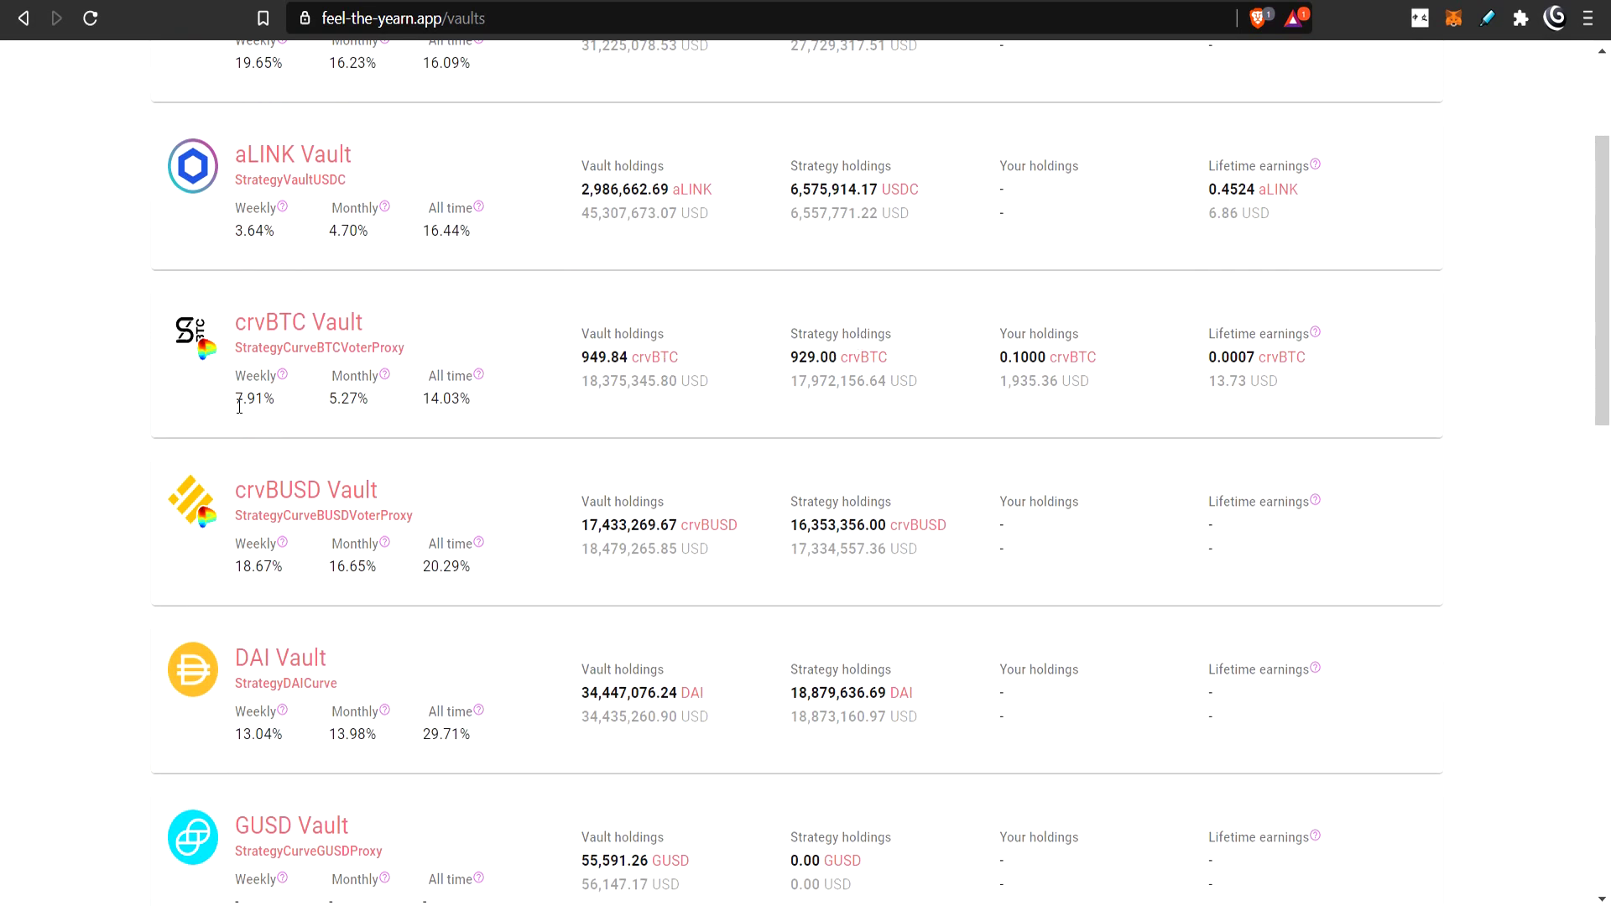
Highlight the crvBTC Vault's 7.91 weekly return, then its monthly return figure
{"action": "left_click_drag", "start_coordinate": [237, 404], "coordinate": [463, 396]}
{"action": "left_click_drag", "start_coordinate": [332, 376], "coordinate": [376, 380]}
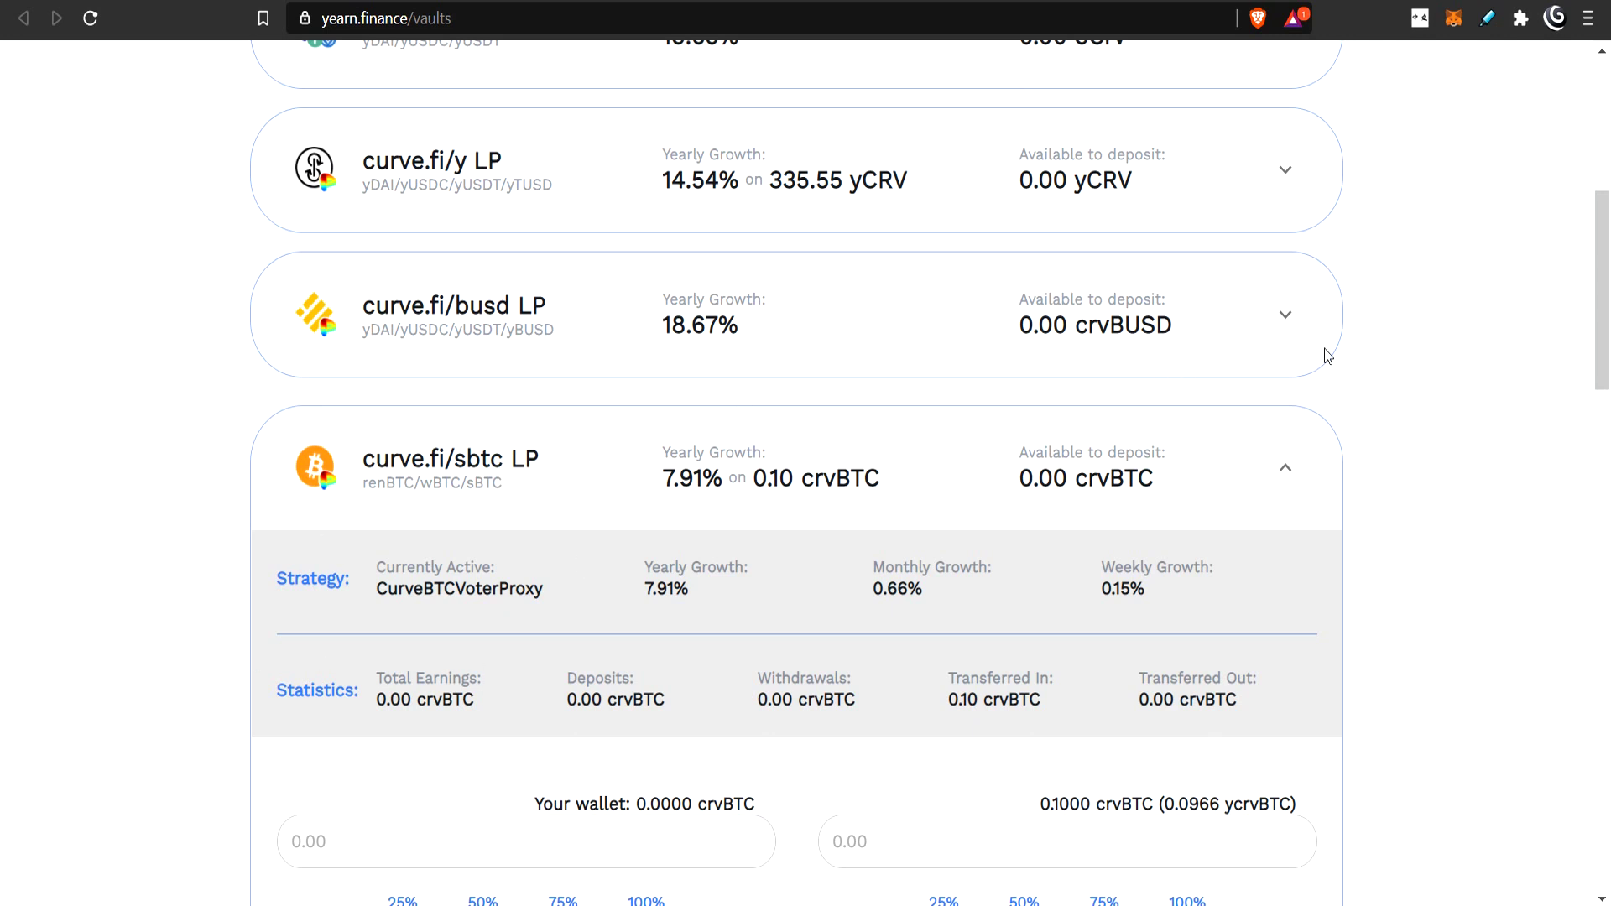
Collapse the expanded curve.fi/sbtc LP vault card
{"action": "left_click", "coordinate": [1284, 470]}
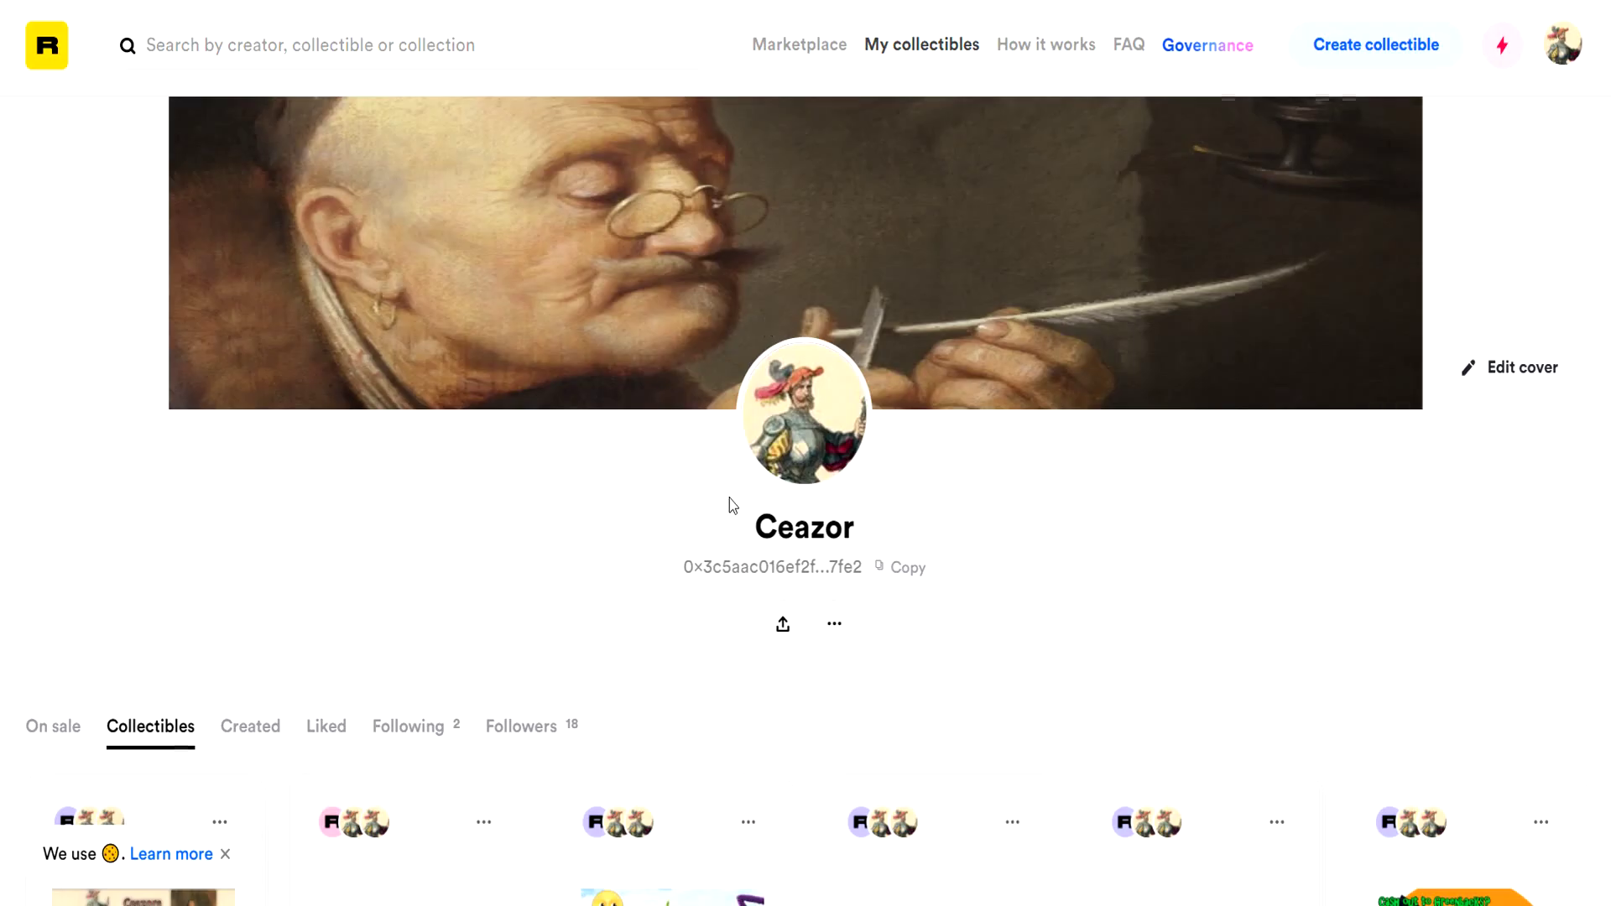
Scroll through the profile's Collectibles, such as INDEXubbies and Safe Haven, and back to the top
{"action": "scroll", "coordinate": [731, 503], "scroll_direction": "down", "scroll_amount": 3}
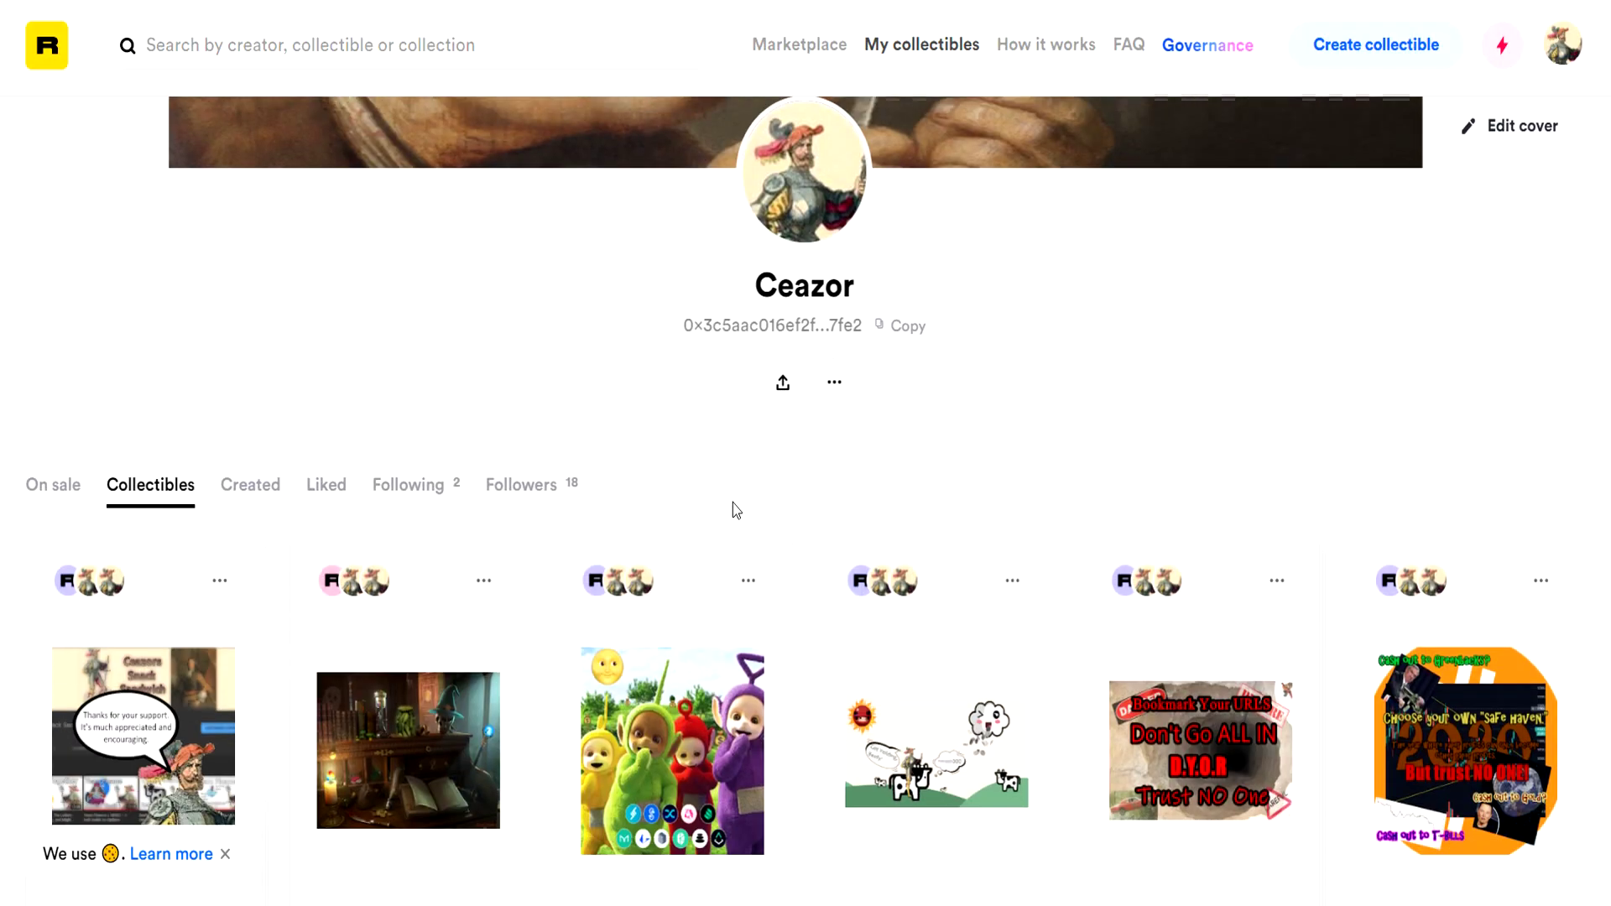
{"action": "scroll", "coordinate": [736, 511], "scroll_direction": "down", "scroll_amount": 4}
{"action": "scroll", "coordinate": [736, 508], "scroll_direction": "up", "scroll_amount": 6}
{"action": "scroll", "coordinate": [734, 505], "scroll_direction": "down", "scroll_amount": 6}
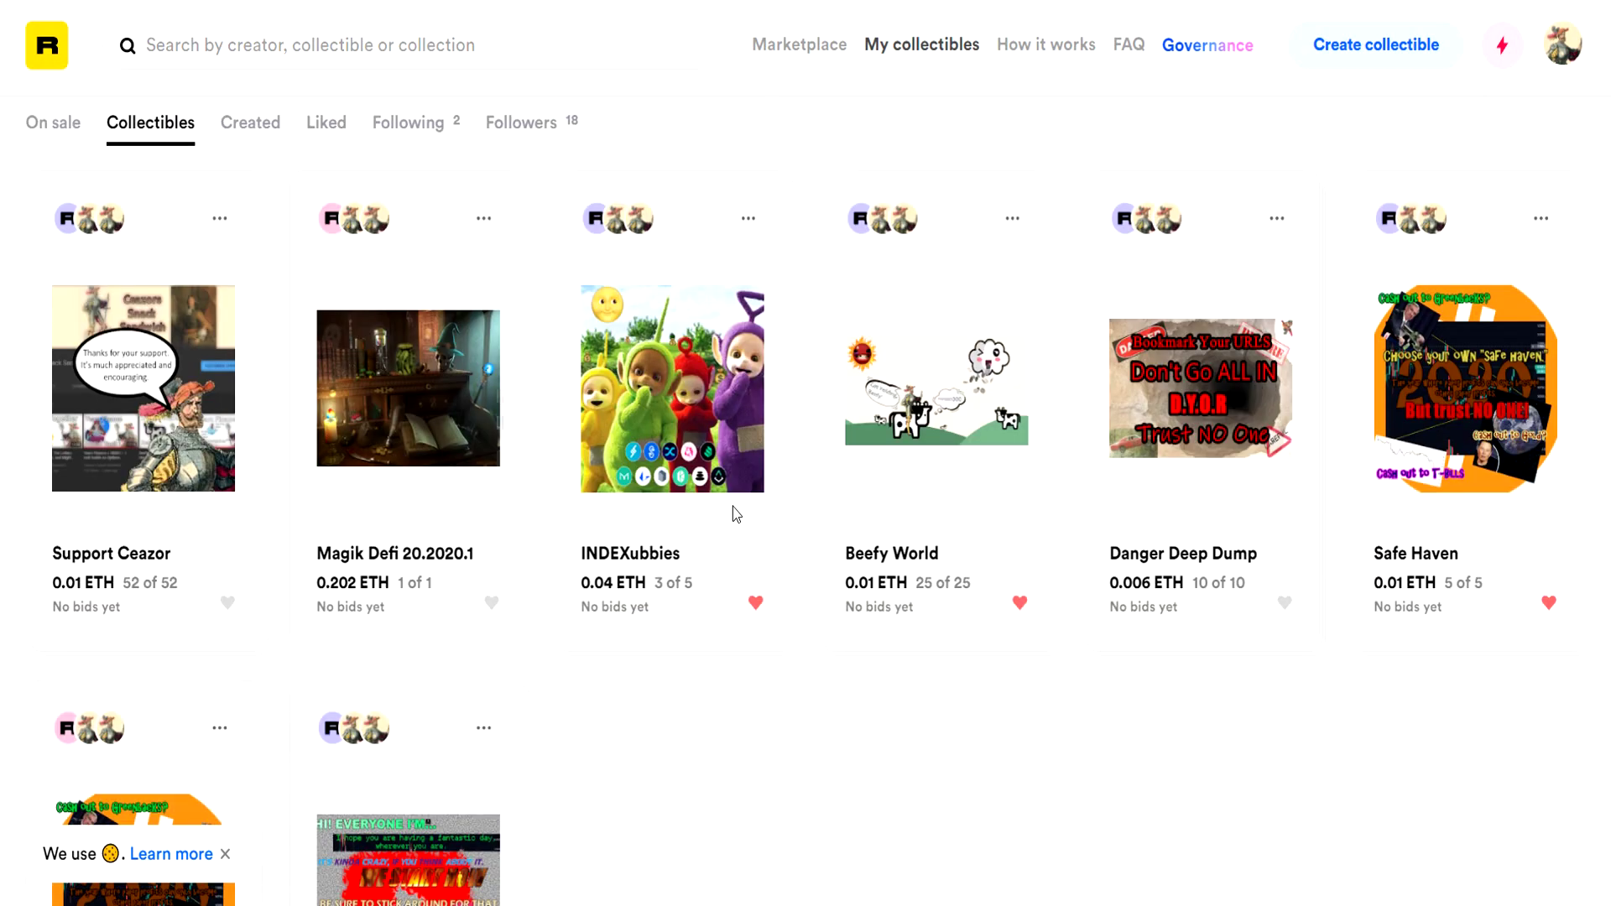
{"action": "scroll", "coordinate": [732, 514], "scroll_direction": "down", "scroll_amount": 5}
{"action": "scroll", "coordinate": [731, 503], "scroll_direction": "up", "scroll_amount": 12}
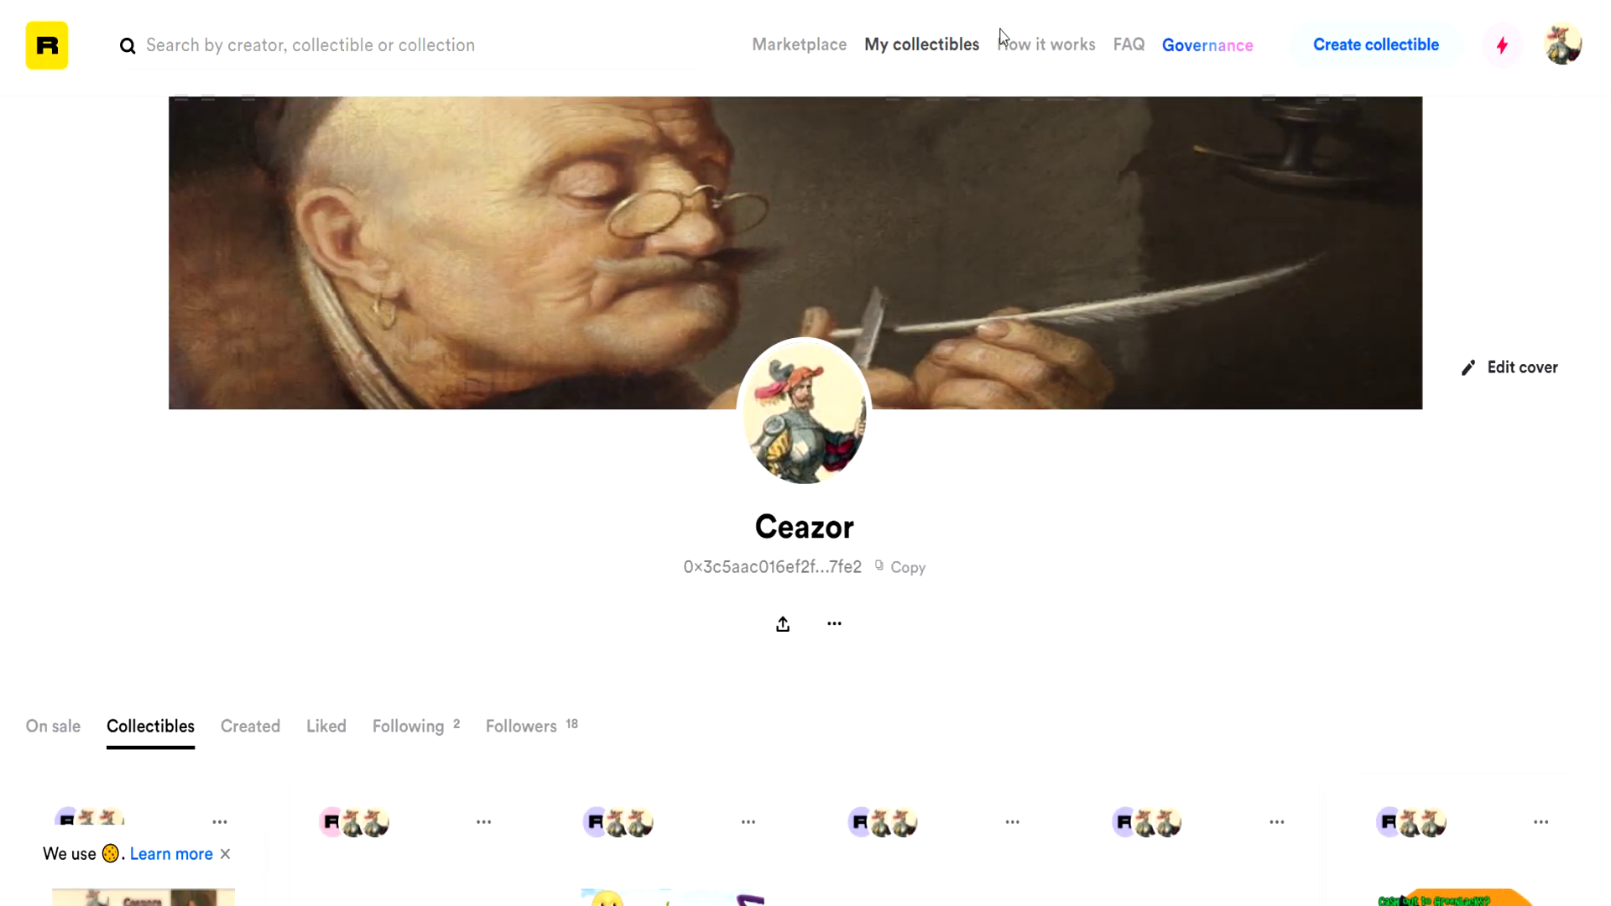